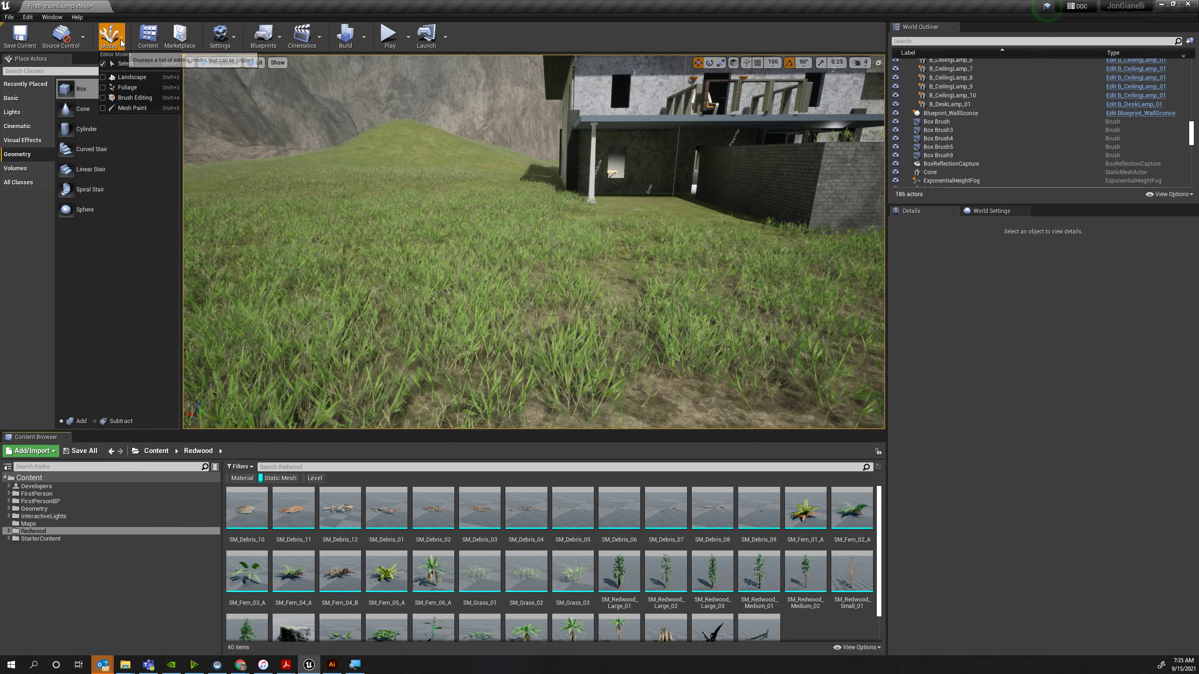
Switch to Foliage mode and add the SM_Rock_Small_01 mesh as a foliage type.
click(123, 92)
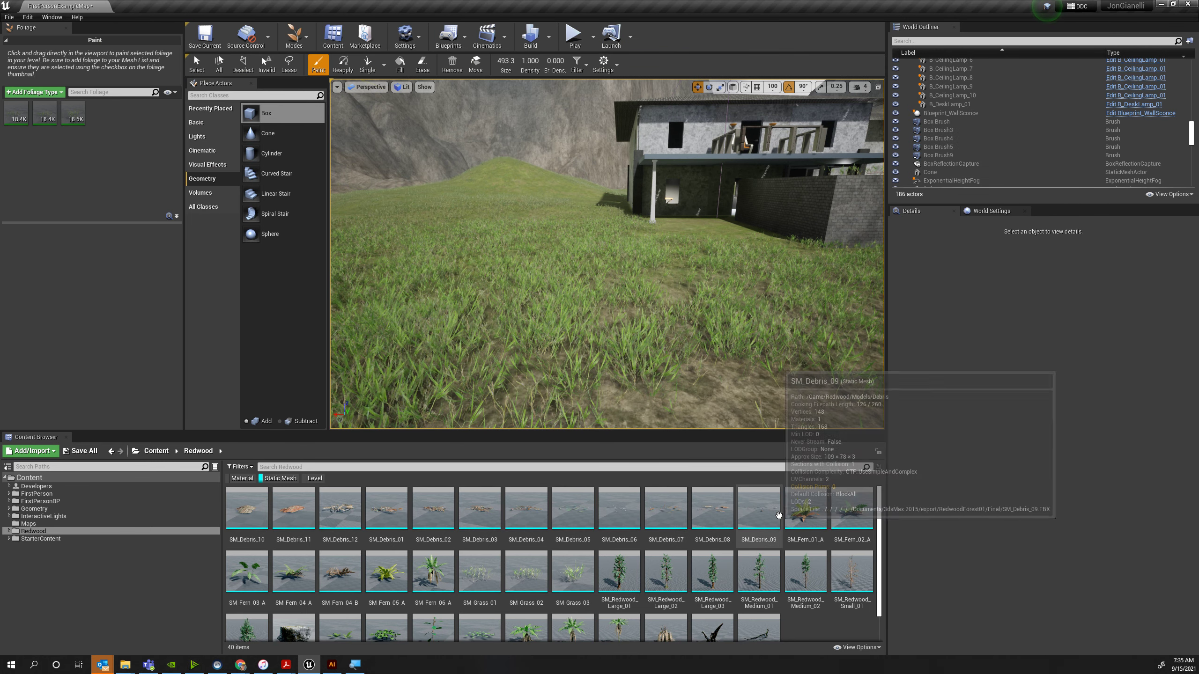
scroll(768, 529, down, 1)
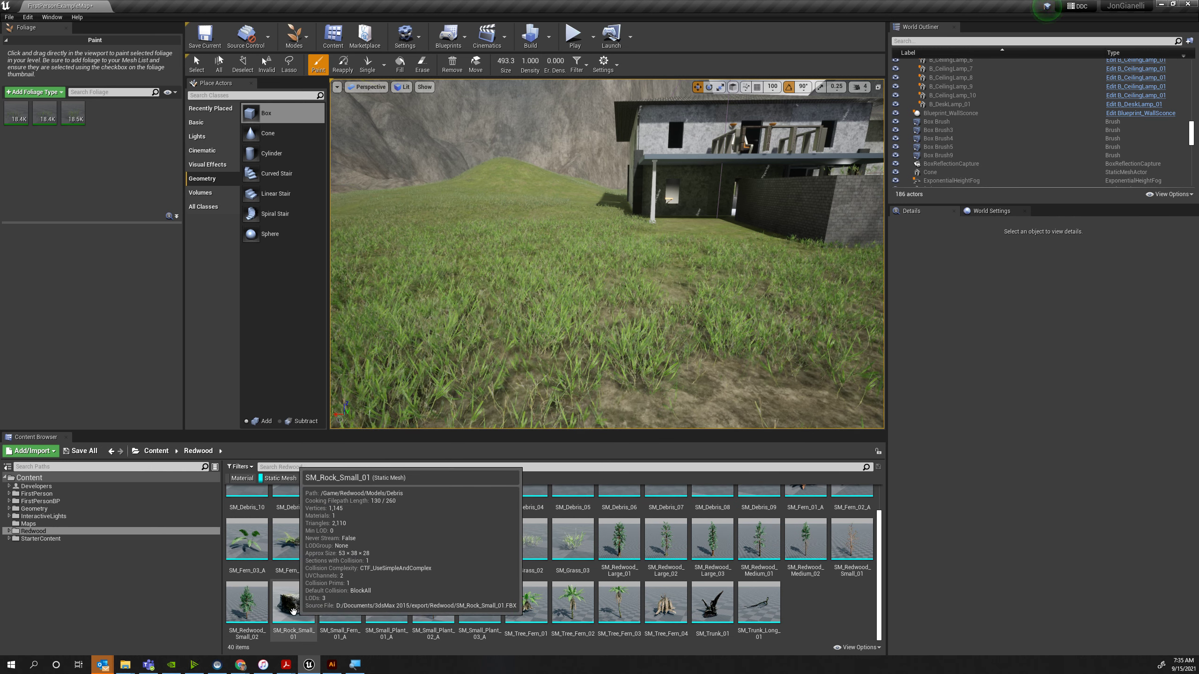
drag(294, 613, 96, 186)
click(100, 113)
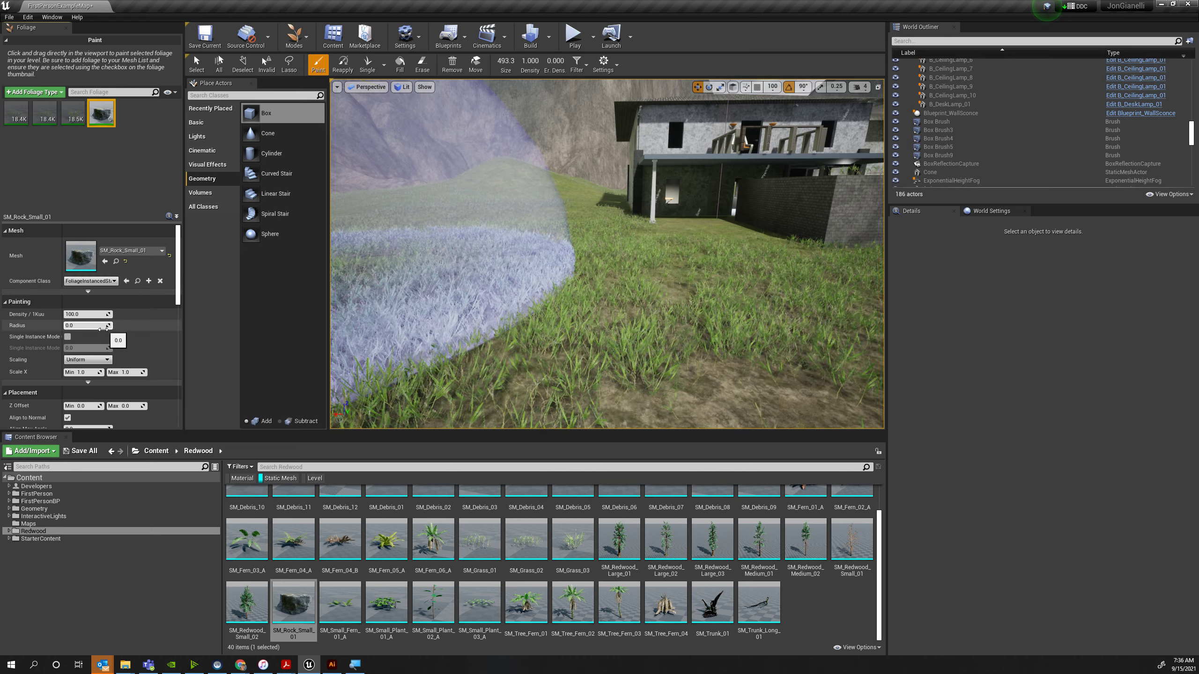
Set the collision preset of the SM_Rock_Small_01 foliage type to BlockAll.
scroll(103, 330, down, 10)
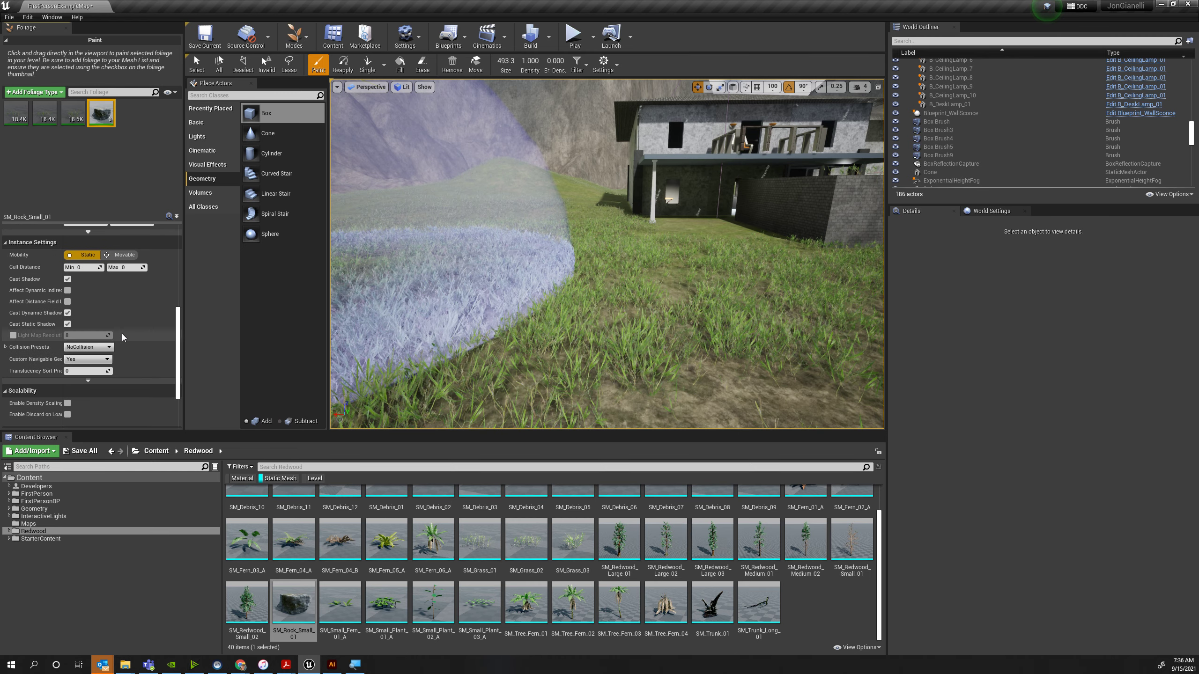
scroll(122, 336, down, 1)
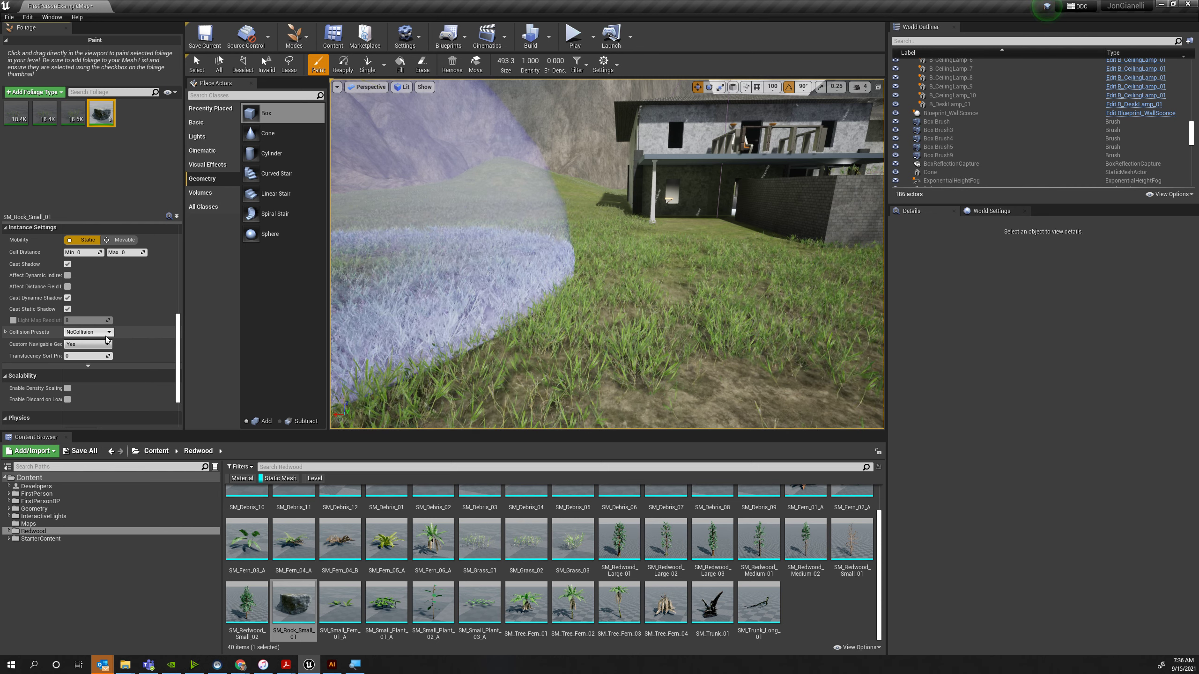
click(107, 334)
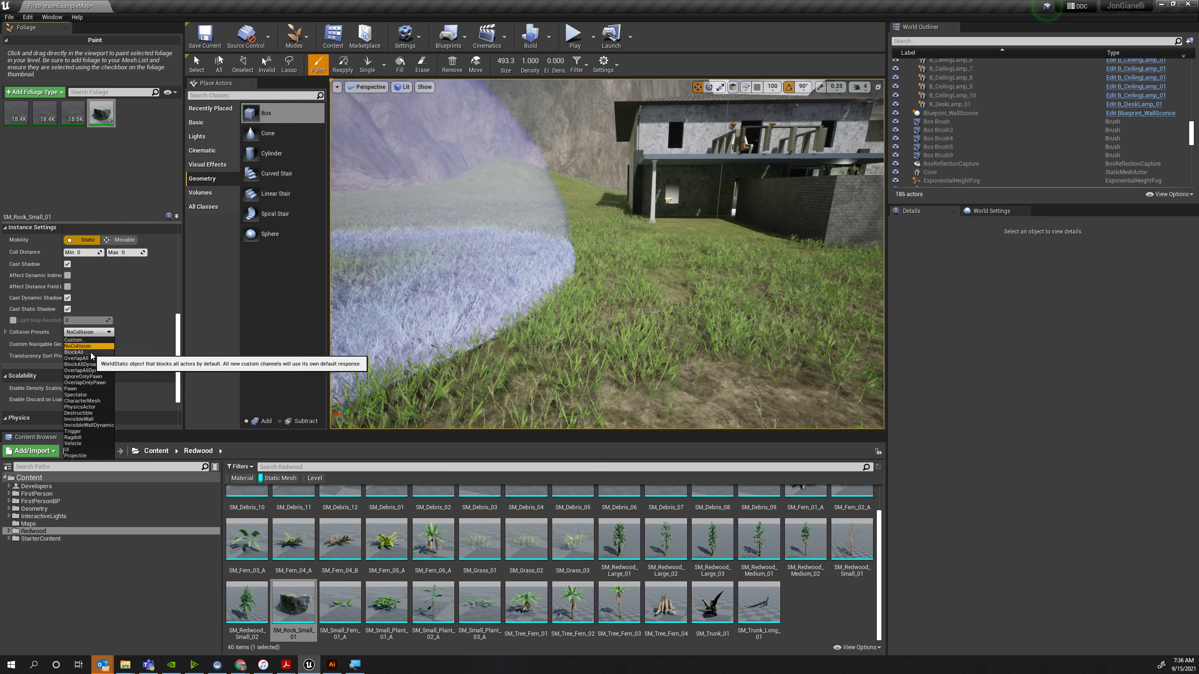
click(92, 353)
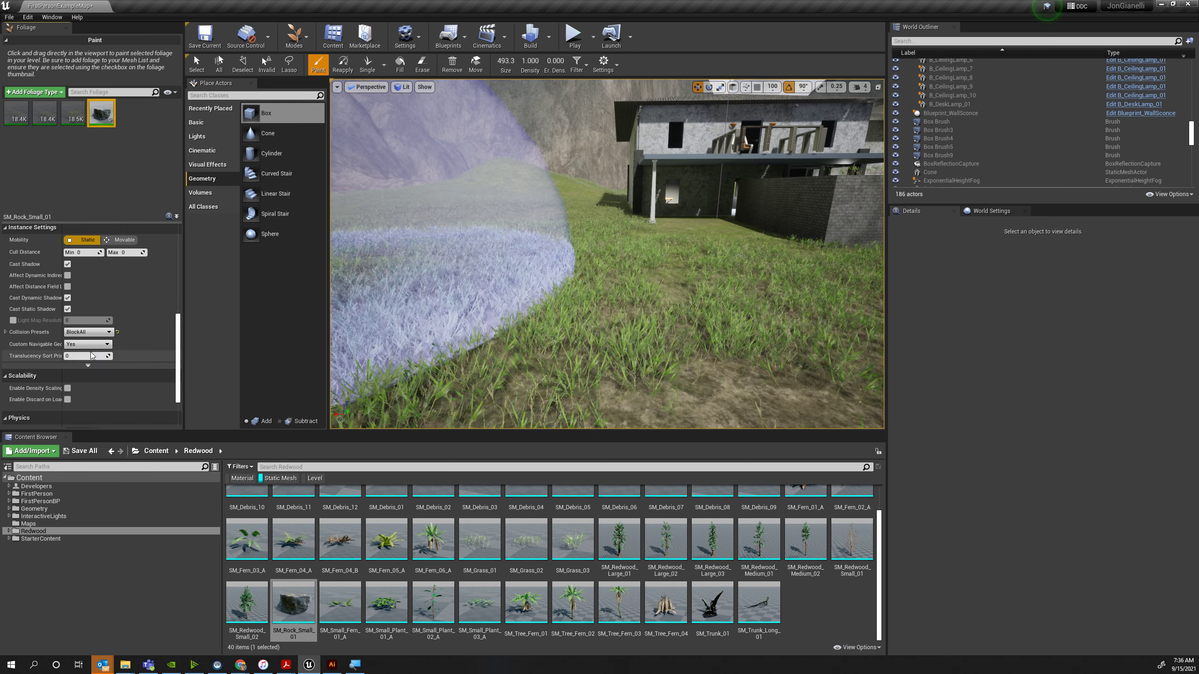
Set the rock foliage's Random Pitch Angle to 359, keeping Random Yaw enabled.
scroll(103, 336, up, 3)
scroll(104, 337, up, 2)
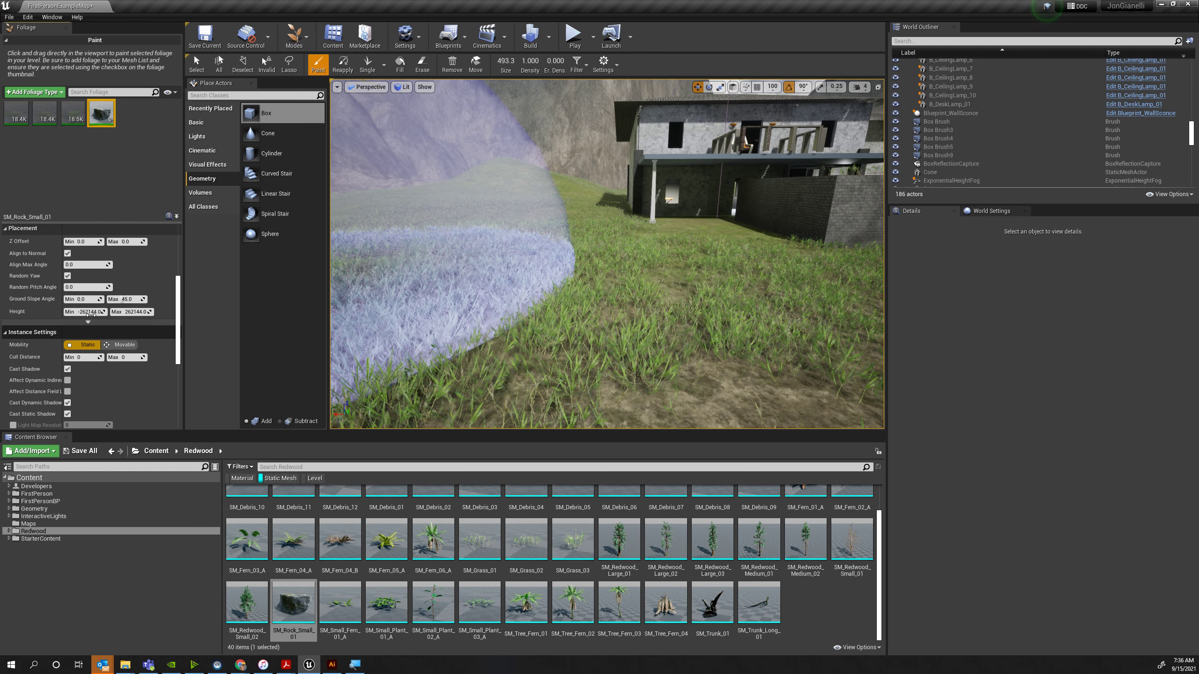
scroll(144, 335, up, 2)
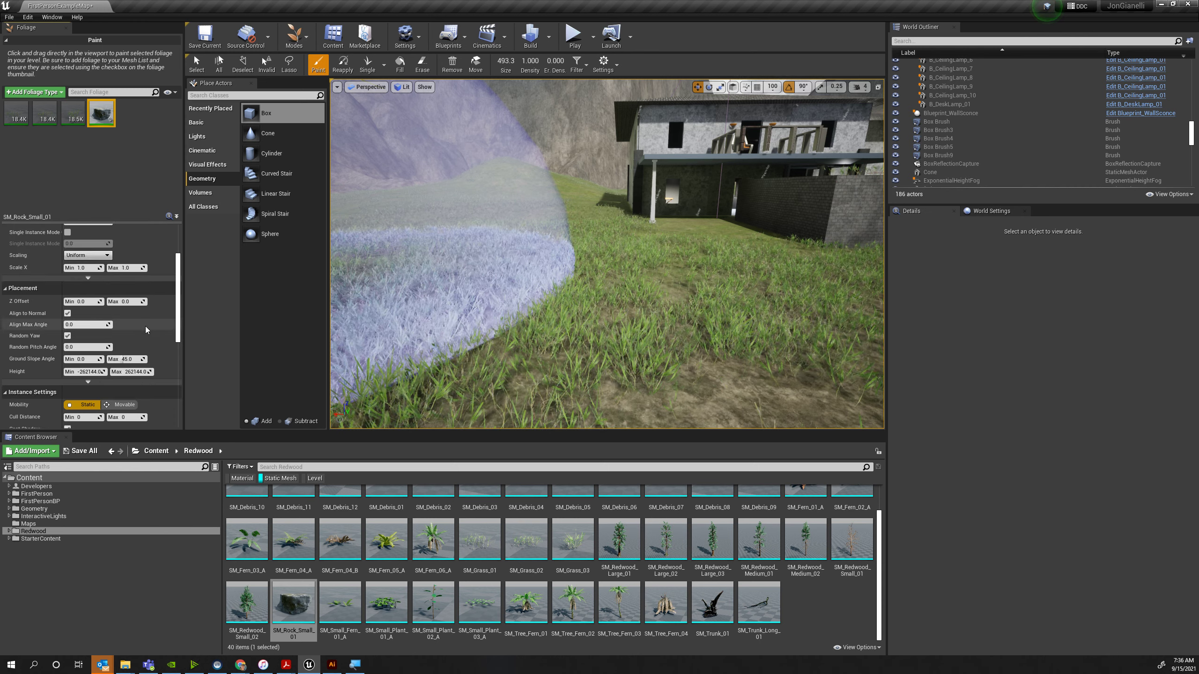
click(67, 336)
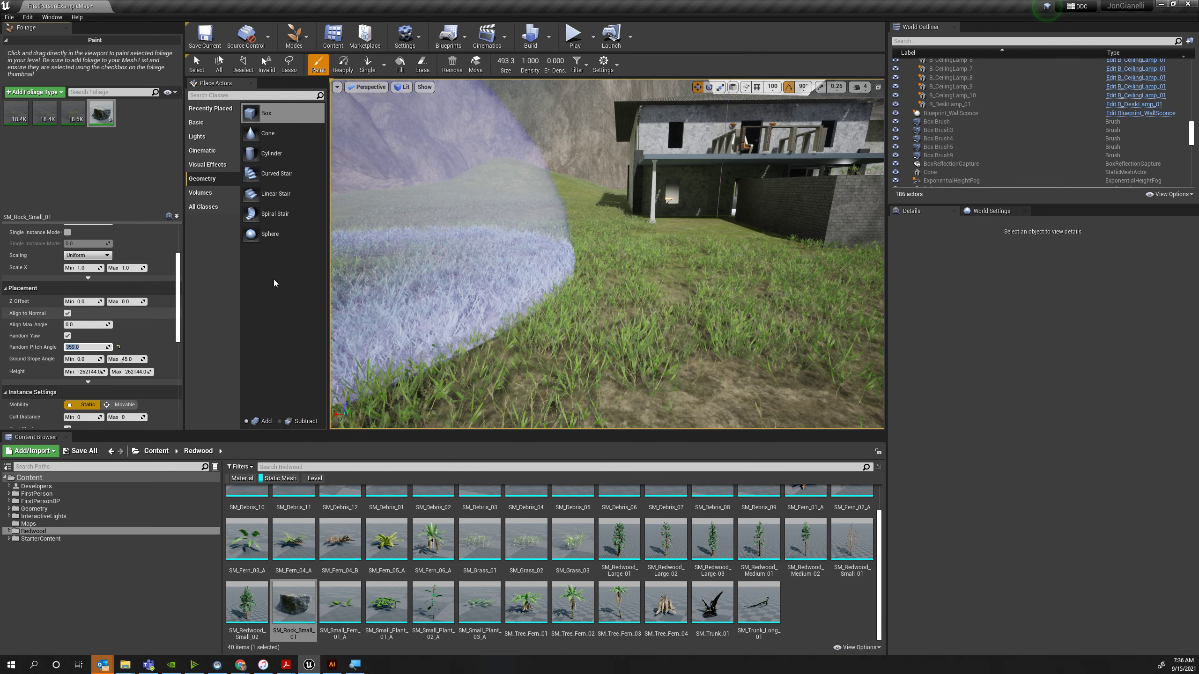
Try painting rocks on the grass in front of the house, inspect them up close and undo the stroke.
drag(556, 257, 594, 268)
mouse_move(594, 269)
right_down()
mouse_move(793, 284)
mouse_move(824, 331)
mouse_move(651, 255)
mouse_move(779, 224)
right_up()
key(w)
key(s)
key(w)
key(w)
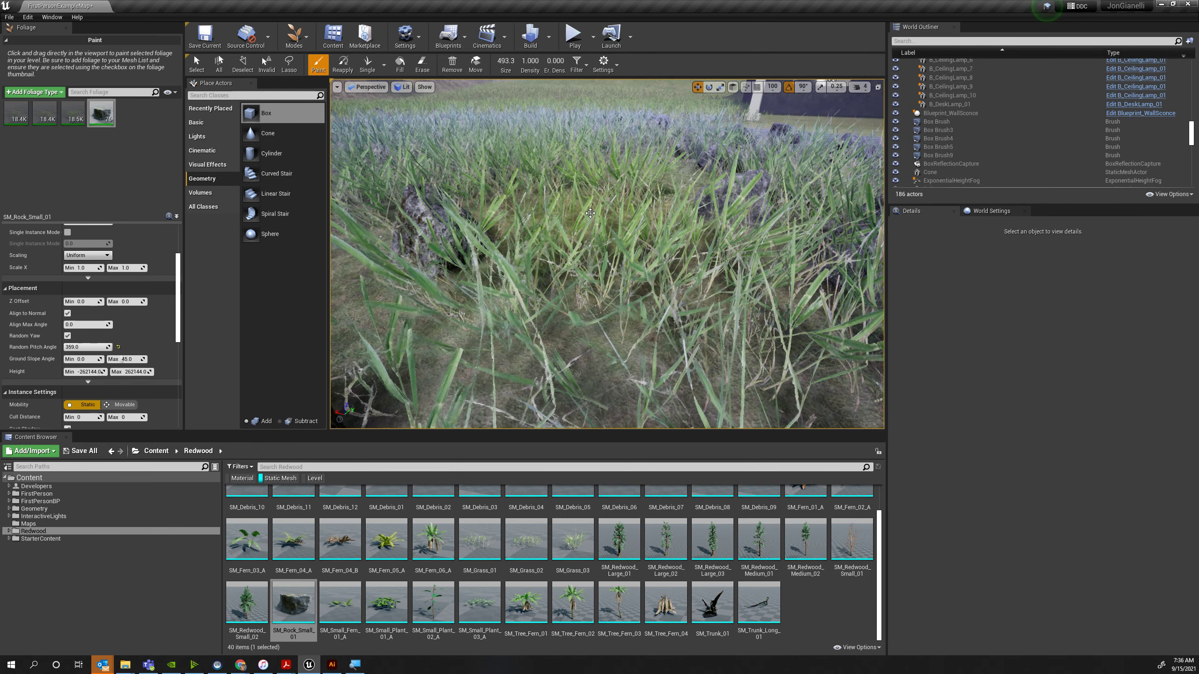
key(ctrl+z)
right_drag(601, 264, 590, 255)
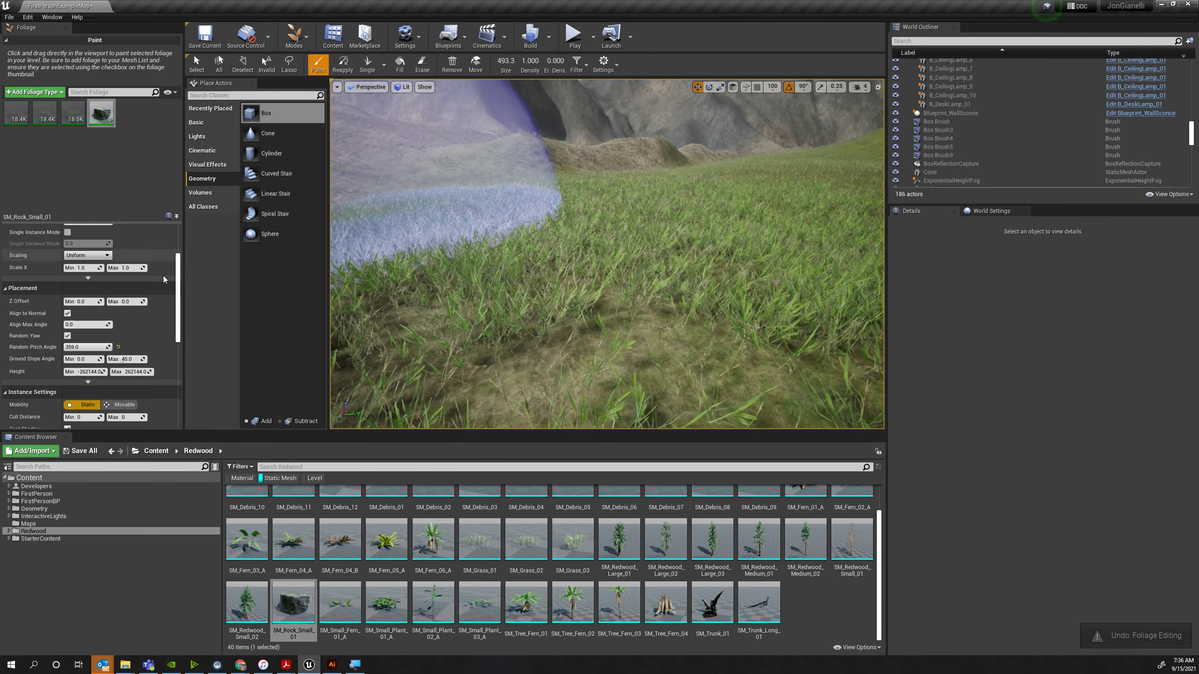
Set the rock foliage's density to 1 and its maximum X scale to 10.
scroll(121, 330, up, 4)
scroll(121, 330, up, 1)
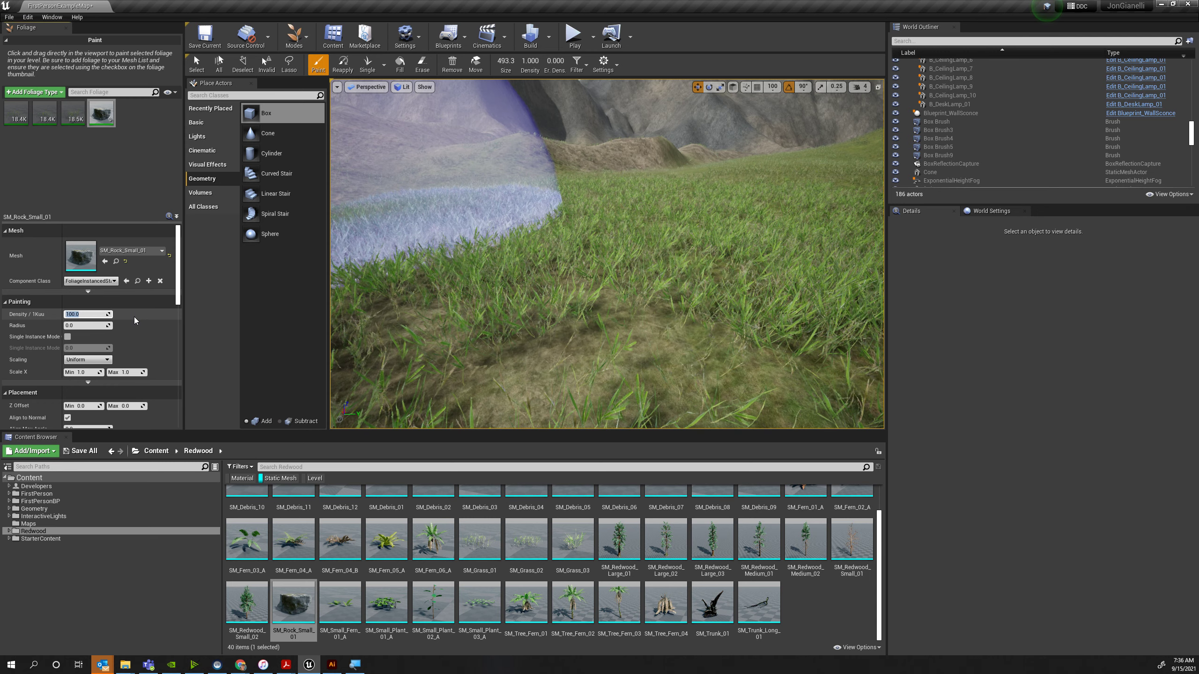
text(1)
key(Tab)
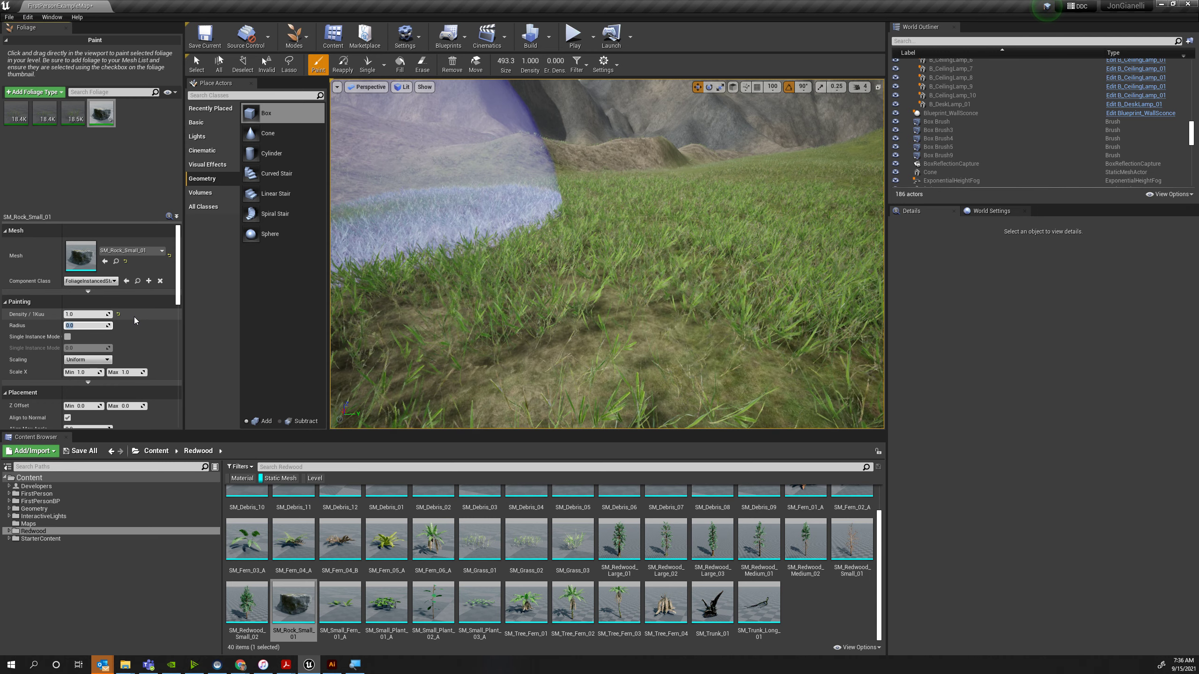
scroll(147, 304, down, 2)
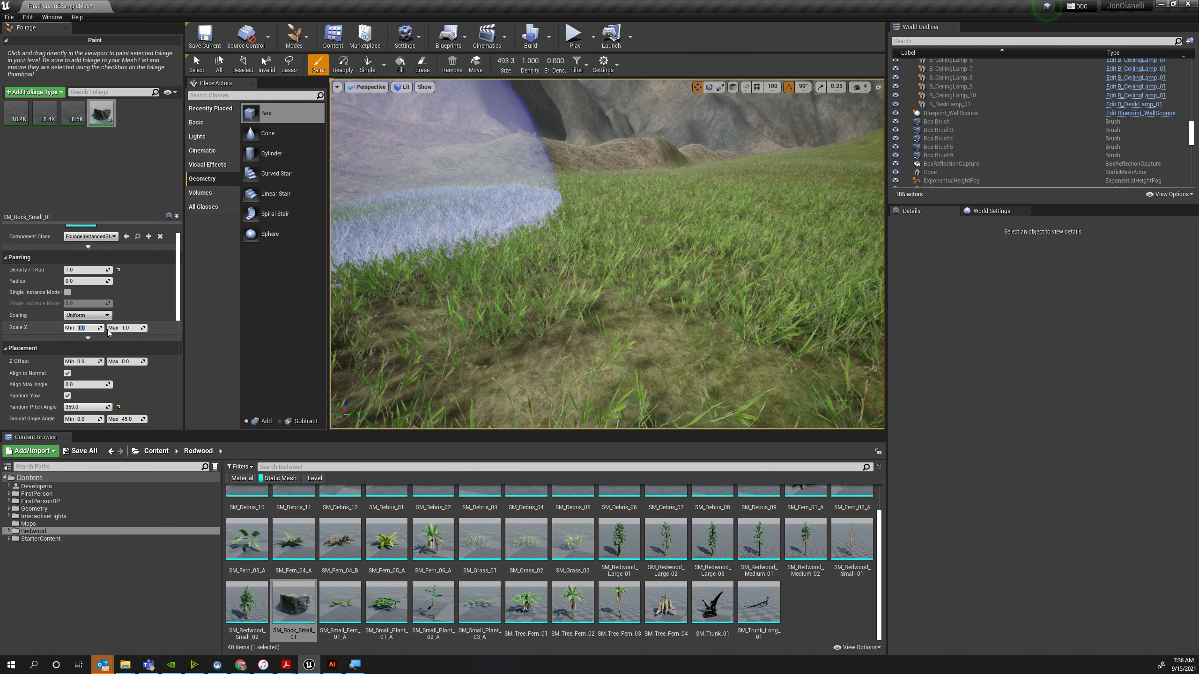
key(Tab)
key(Return)
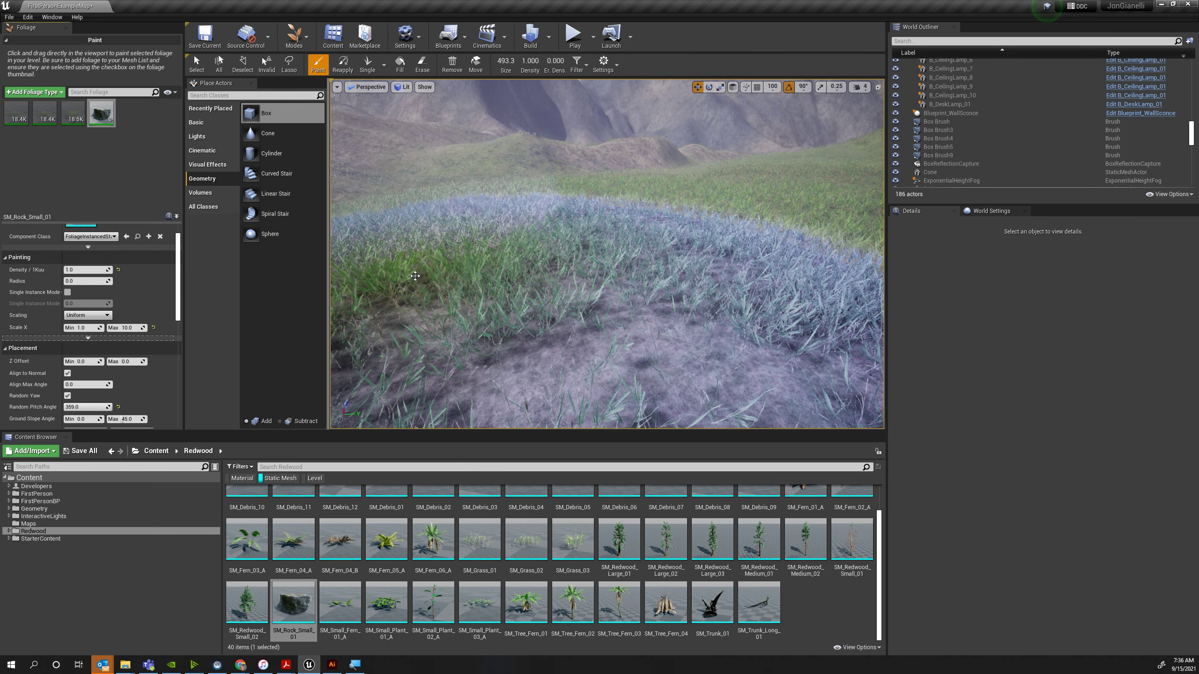
Try painting rocks at a maximum scale of 10 on the grass near the house, and undo the strokes.
click(599, 284)
mouse_move(599, 283)
right_down()
mouse_move(572, 265)
mouse_move(550, 283)
right_up()
key(s)
mouse_move(546, 258)
mouse_down()
mouse_move(643, 178)
mouse_move(602, 278)
mouse_move(487, 314)
mouse_move(522, 229)
mouse_move(448, 241)
mouse_up()
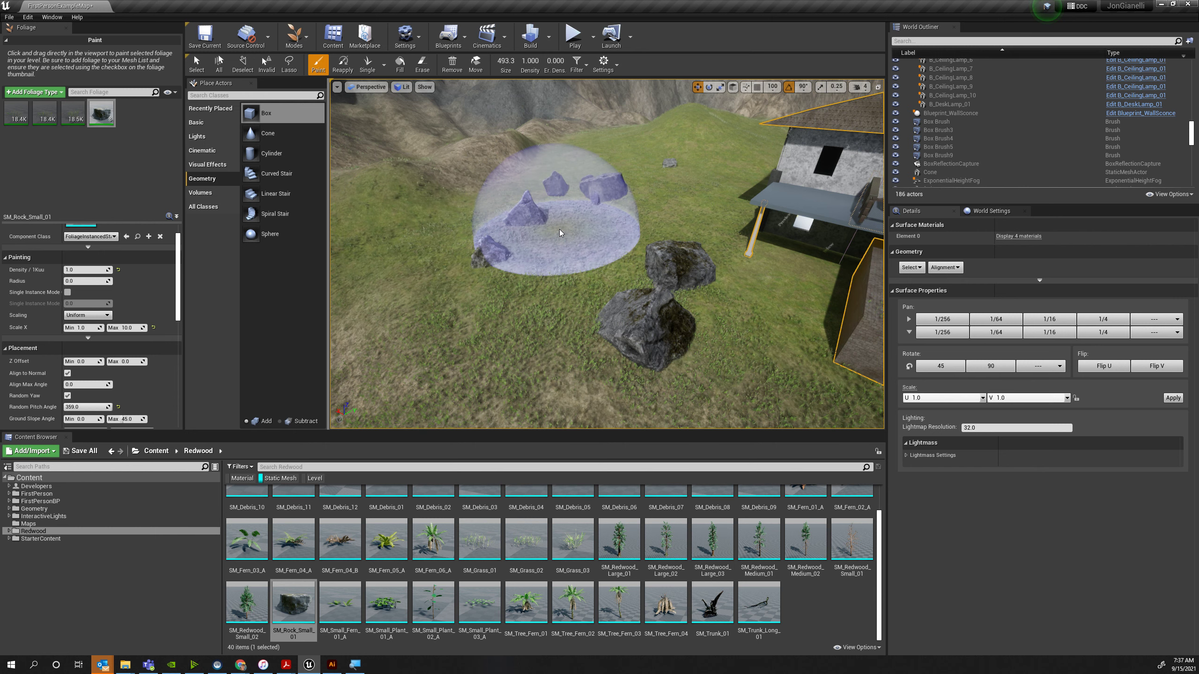
key(ctrl+z)
key(ctrl+z)
key(ctrl+z)
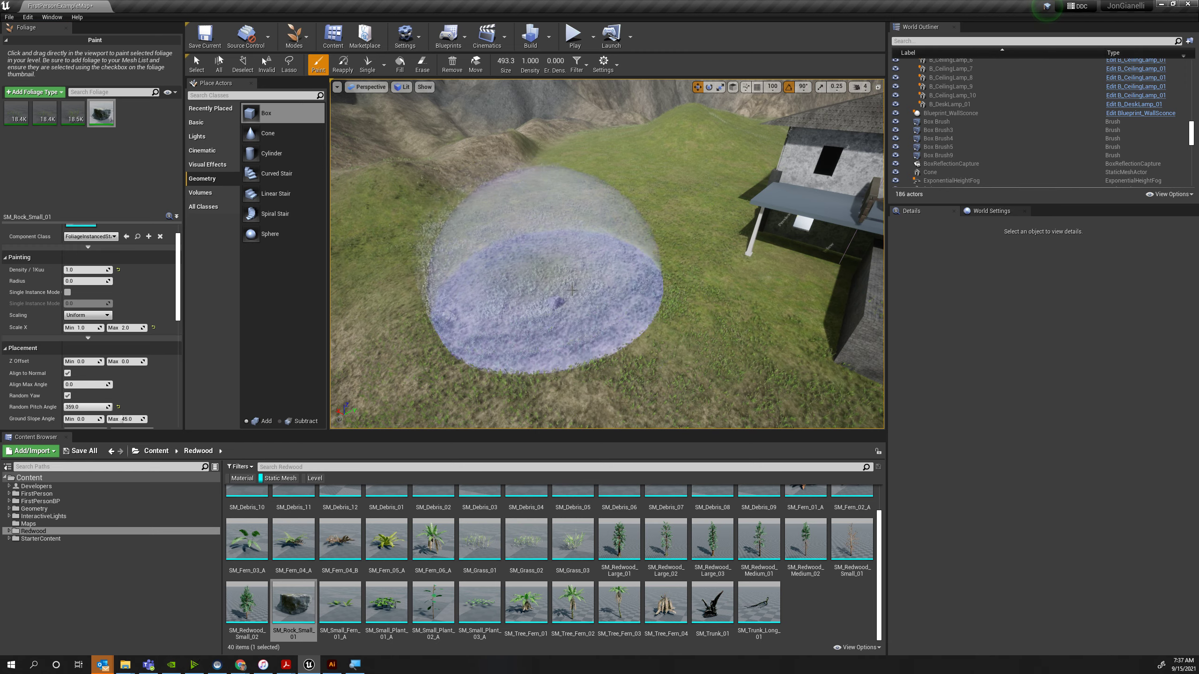
Try painting rocks at a maximum scale of 2 on the grass beside the house, and undo the stroke.
mouse_move(564, 304)
mouse_down()
mouse_move(595, 304)
mouse_move(618, 267)
mouse_move(456, 333)
mouse_move(401, 269)
mouse_move(684, 182)
mouse_move(641, 302)
mouse_up()
mouse_move(641, 301)
right_down()
mouse_move(586, 297)
mouse_move(581, 264)
right_up()
key(w)
key(ctrl+z)
Set the rock foliage's maximum X scale to 5 and paint rocks on the grass around the house.
click(127, 327)
text(5)
mouse_move(585, 274)
right_down()
mouse_move(561, 305)
mouse_move(602, 294)
right_up()
key(s)
click(633, 259)
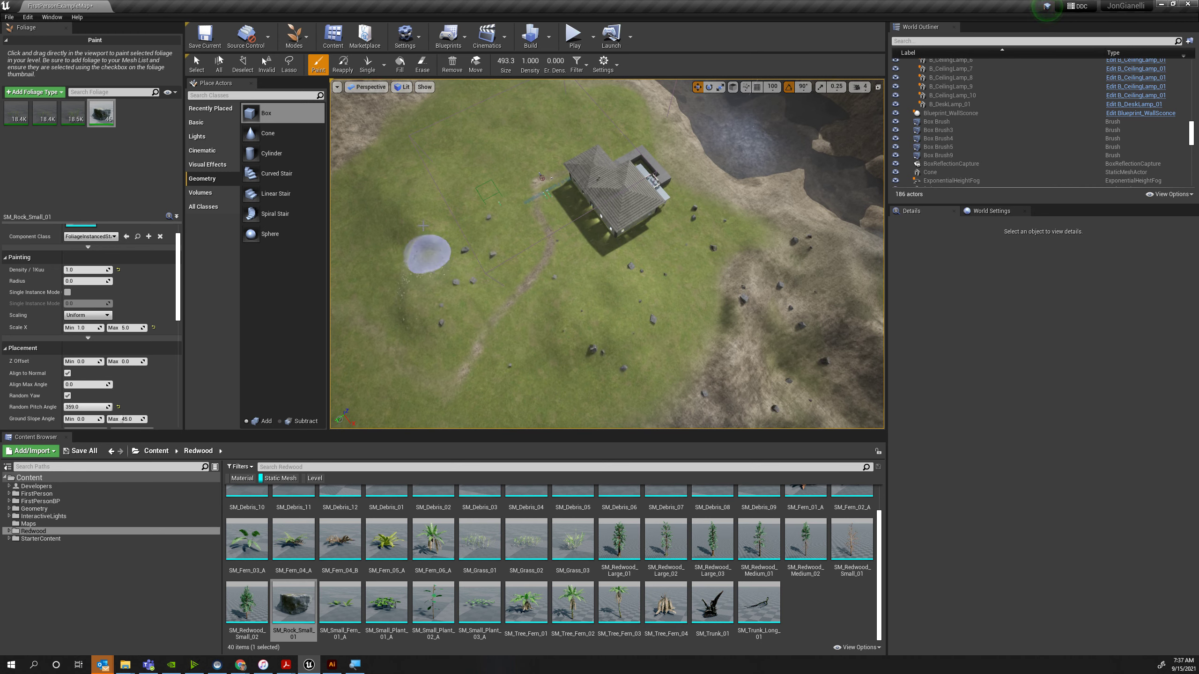
Paint scattered rocks across the open grass field toward the foot of the cliffs.
drag(525, 109, 609, 116)
right_drag(631, 124, 579, 73)
drag(467, 312, 535, 271)
mouse_move(566, 286)
right_down()
mouse_move(512, 258)
mouse_move(524, 252)
right_up()
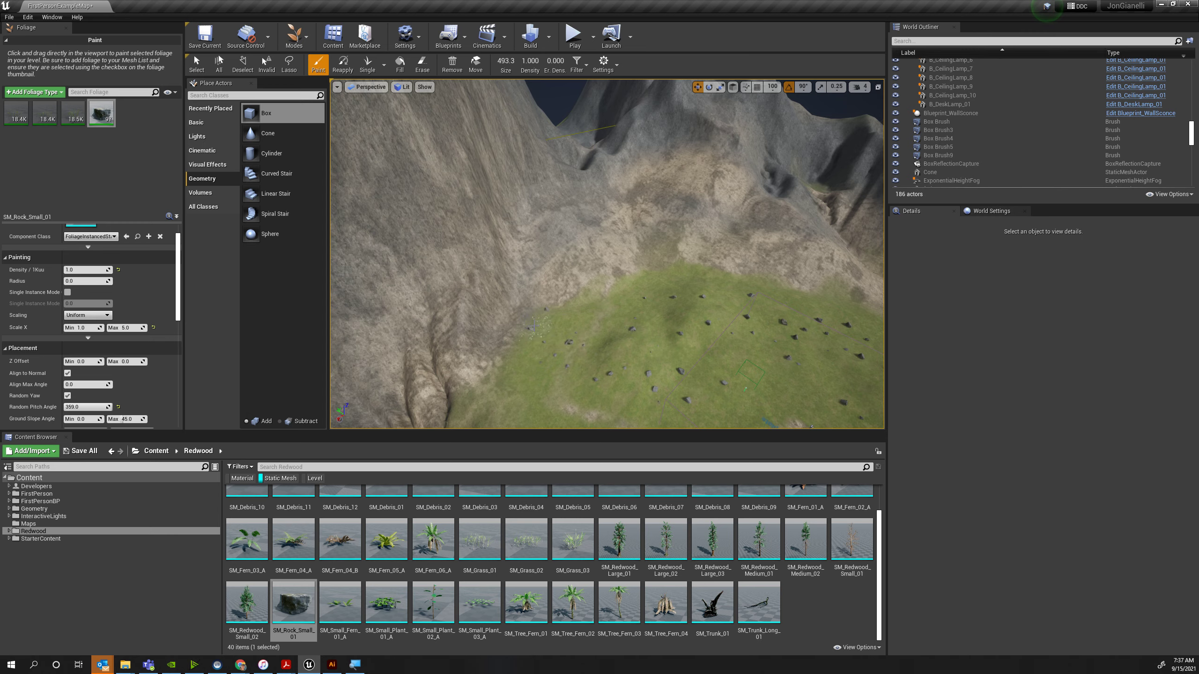
right_drag(531, 303, 530, 349)
mouse_move(530, 351)
mouse_down()
mouse_move(567, 358)
mouse_move(510, 313)
mouse_up()
right_drag(524, 302, 589, 268)
mouse_move(589, 268)
mouse_down()
mouse_move(505, 254)
mouse_move(487, 300)
mouse_up()
right_drag(489, 302, 514, 241)
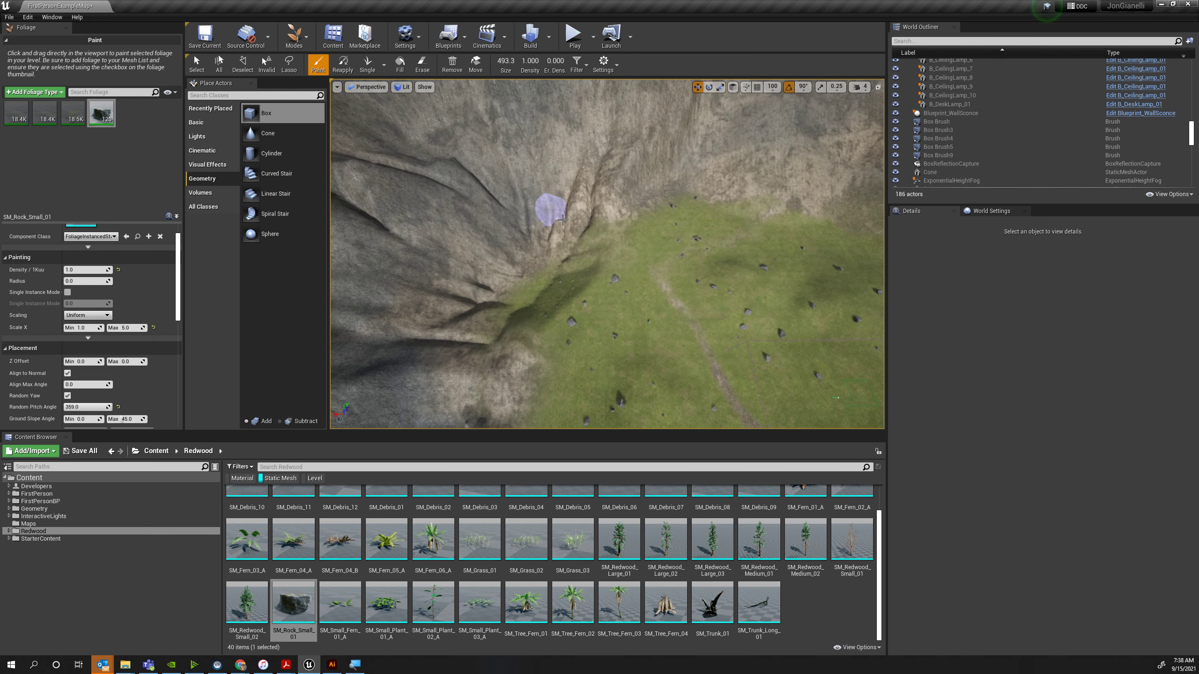
Paint more rocks along the cliff base and the remaining bare grass, and inspect them from ground level.
drag(671, 168, 804, 176)
right_drag(804, 176, 873, 176)
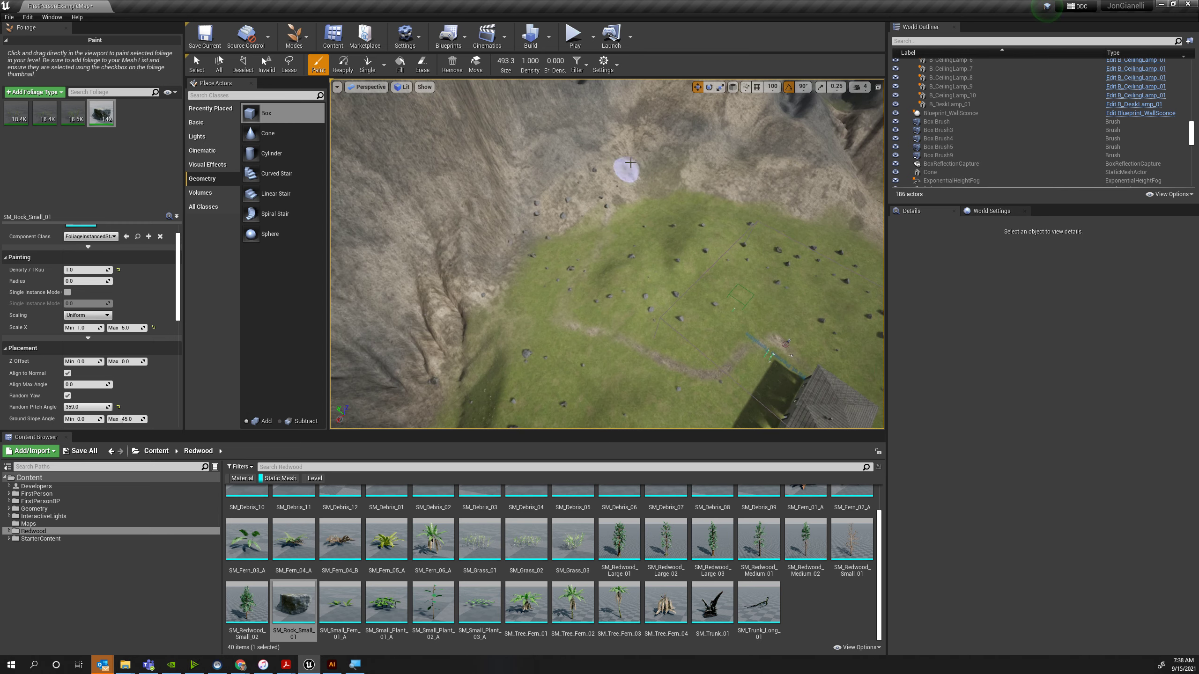
drag(807, 197, 777, 173)
mouse_move(777, 174)
right_down()
mouse_move(803, 184)
mouse_move(878, 132)
right_up()
mouse_move(489, 345)
mouse_down()
mouse_move(589, 401)
mouse_move(533, 332)
mouse_move(667, 351)
mouse_move(693, 411)
mouse_up()
mouse_move(693, 411)
right_down()
mouse_move(597, 423)
mouse_move(569, 455)
mouse_move(543, 457)
right_up()
mouse_move(717, 396)
mouse_down()
mouse_move(561, 378)
mouse_move(498, 330)
mouse_move(562, 215)
mouse_up()
mouse_move(562, 215)
right_down()
mouse_move(581, 203)
mouse_move(569, 168)
mouse_move(722, 170)
mouse_move(646, 165)
mouse_move(684, 168)
right_up()
key(w)
key(w)
key(e)
mouse_move(532, 278)
right_down()
mouse_move(528, 263)
mouse_move(542, 261)
right_up()
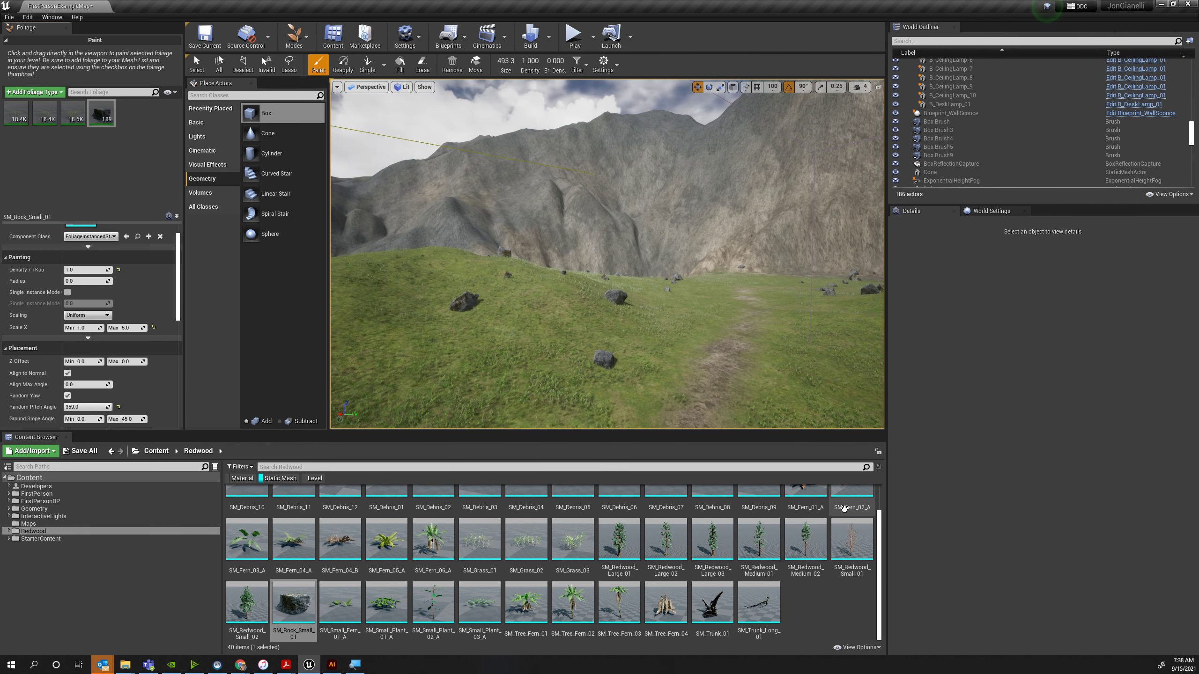
Add the seven fern meshes from SM_Fern_01_A through SM_Fern_06_A as foliage types.
scroll(680, 539, up, 1)
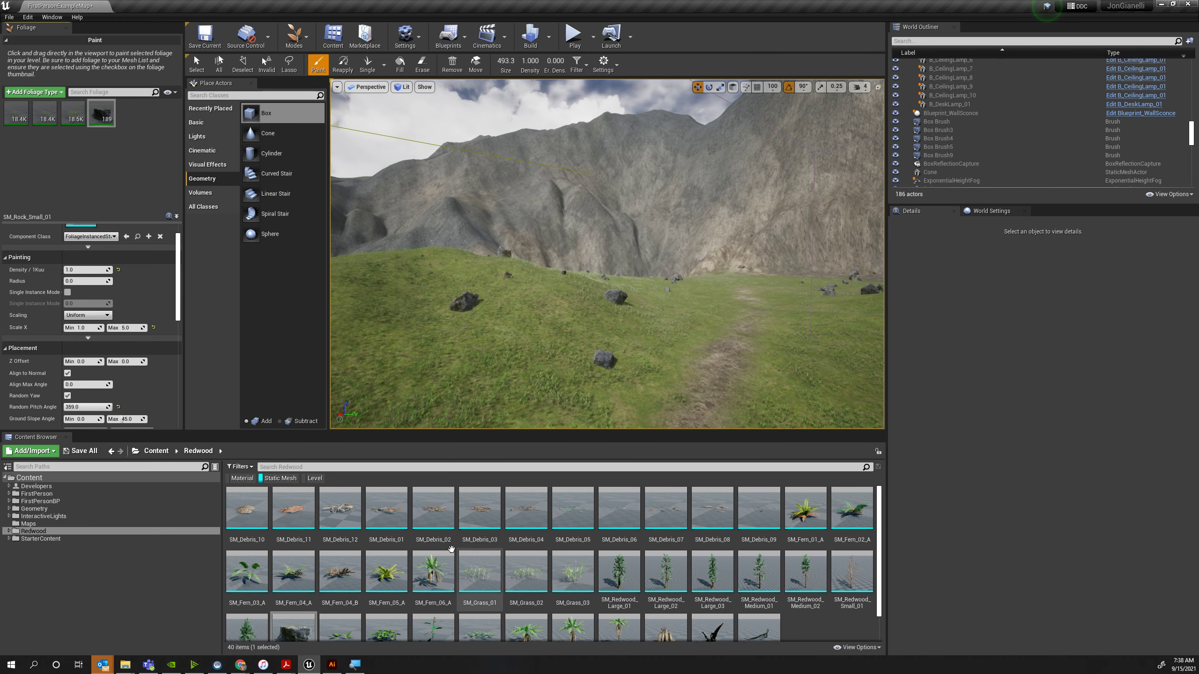
click(340, 572)
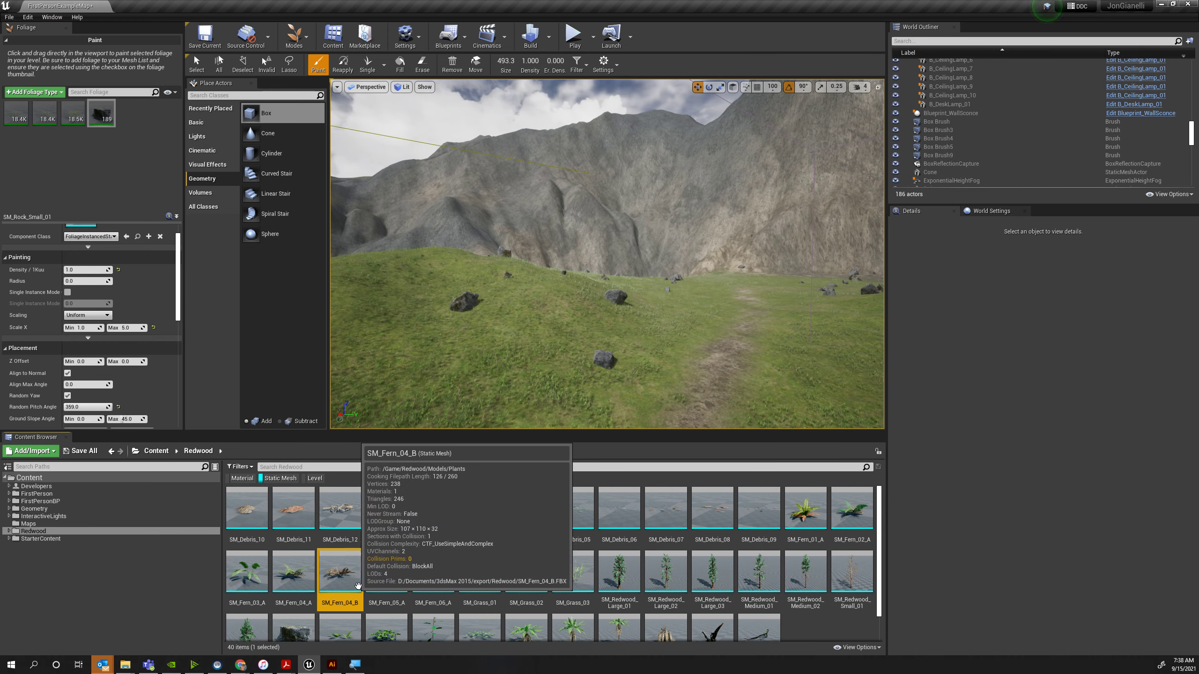
shift+click(800, 503)
shift+click(427, 574)
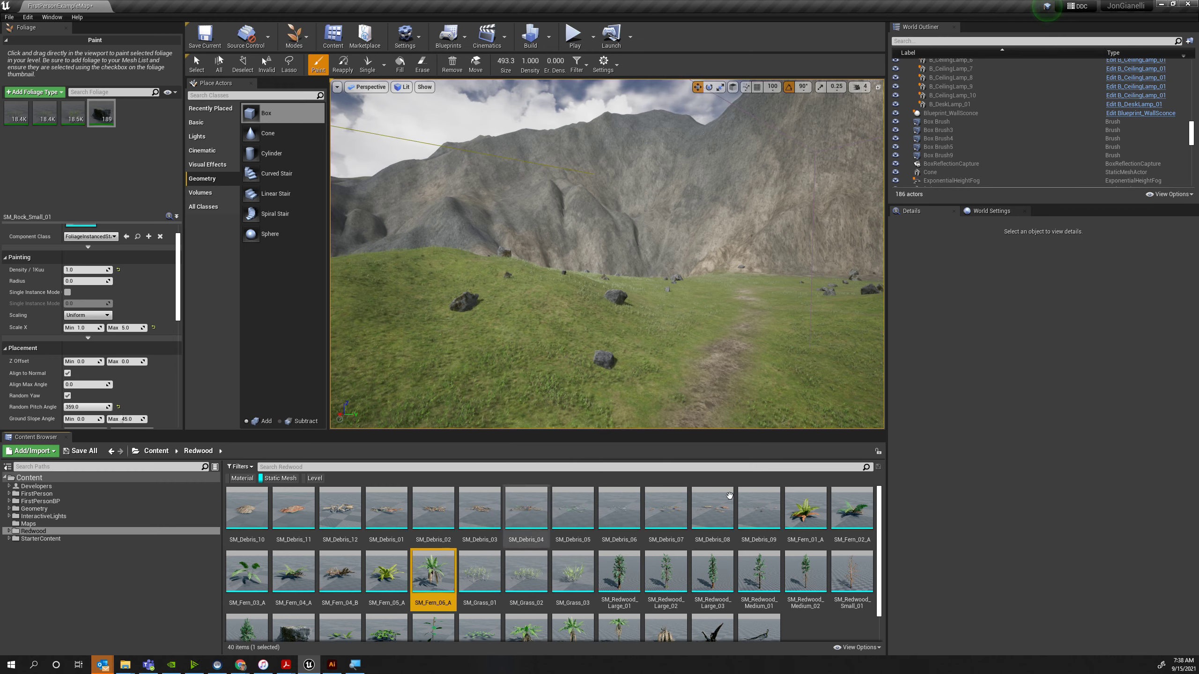
mouse_move(432, 572)
mouse_down()
mouse_move(48, 193)
mouse_move(100, 216)
mouse_up()
Try painting a patch of ferns on the grass at the default density, and undo it.
click(535, 339)
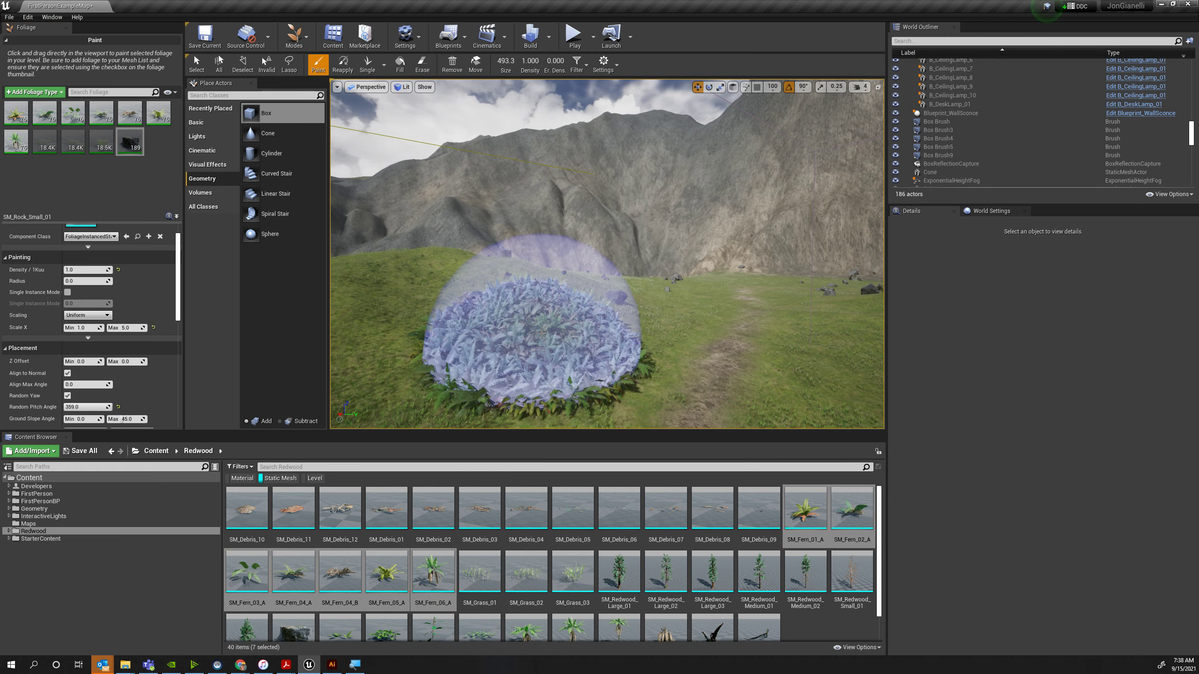
key(w)
right_drag(535, 339, 486, 370)
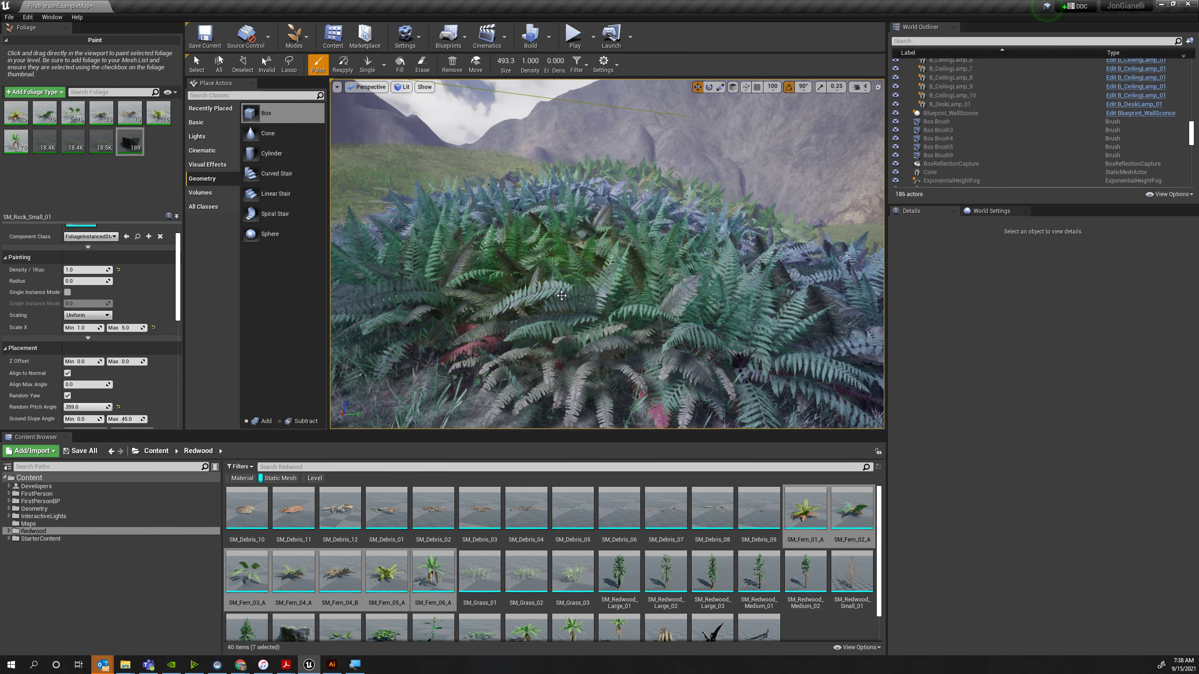
key(ctrl+z)
Select all seven fern foliage types and set their density to 1.
click(15, 142)
shift+click(16, 113)
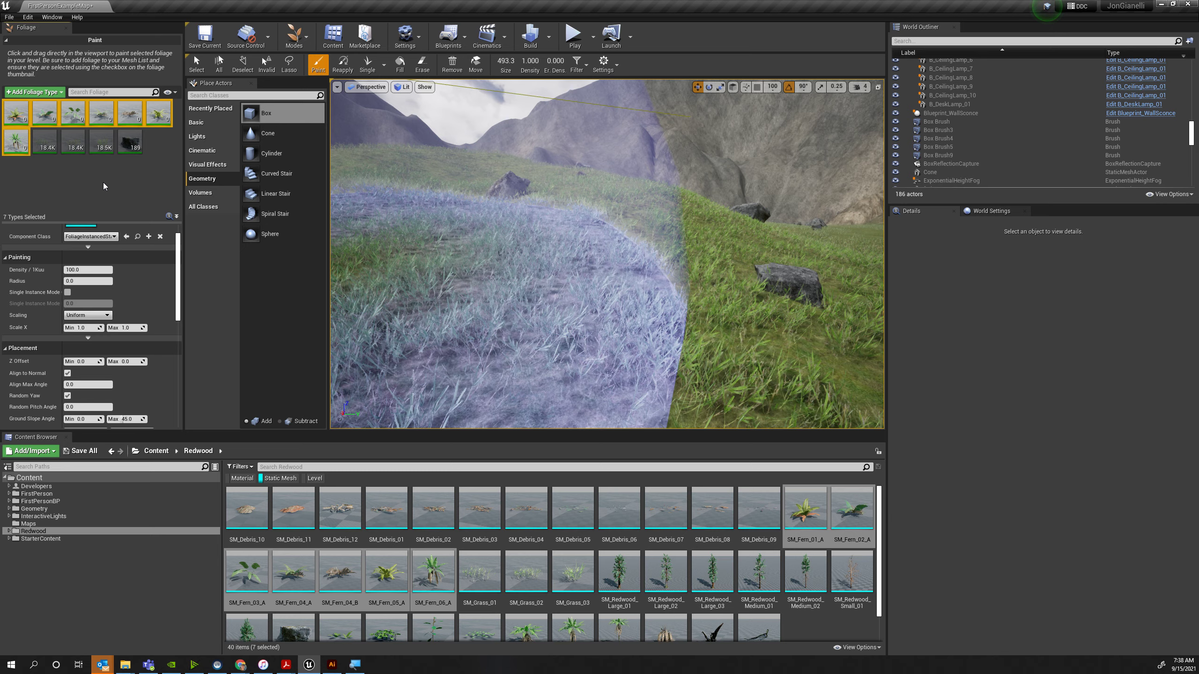
click(104, 269)
text(1)
Try painting ferns at density 1 across the grassy hill, and undo the strokes.
mouse_move(537, 273)
mouse_down()
mouse_move(548, 251)
mouse_move(674, 215)
mouse_up()
key(s)
mouse_move(675, 215)
right_down()
mouse_move(689, 245)
mouse_move(680, 270)
mouse_move(675, 245)
right_up()
mouse_move(593, 309)
mouse_down()
mouse_move(565, 229)
mouse_move(688, 271)
mouse_move(616, 221)
mouse_move(442, 221)
mouse_move(663, 199)
mouse_move(746, 267)
mouse_move(718, 303)
mouse_up()
mouse_move(718, 302)
right_down()
mouse_move(722, 246)
mouse_move(732, 257)
mouse_move(724, 243)
right_up()
key(w)
key(w)
key(s)
key(ctrl+z)
key(ctrl+z)
key(ctrl+z)
key(ctrl+z)
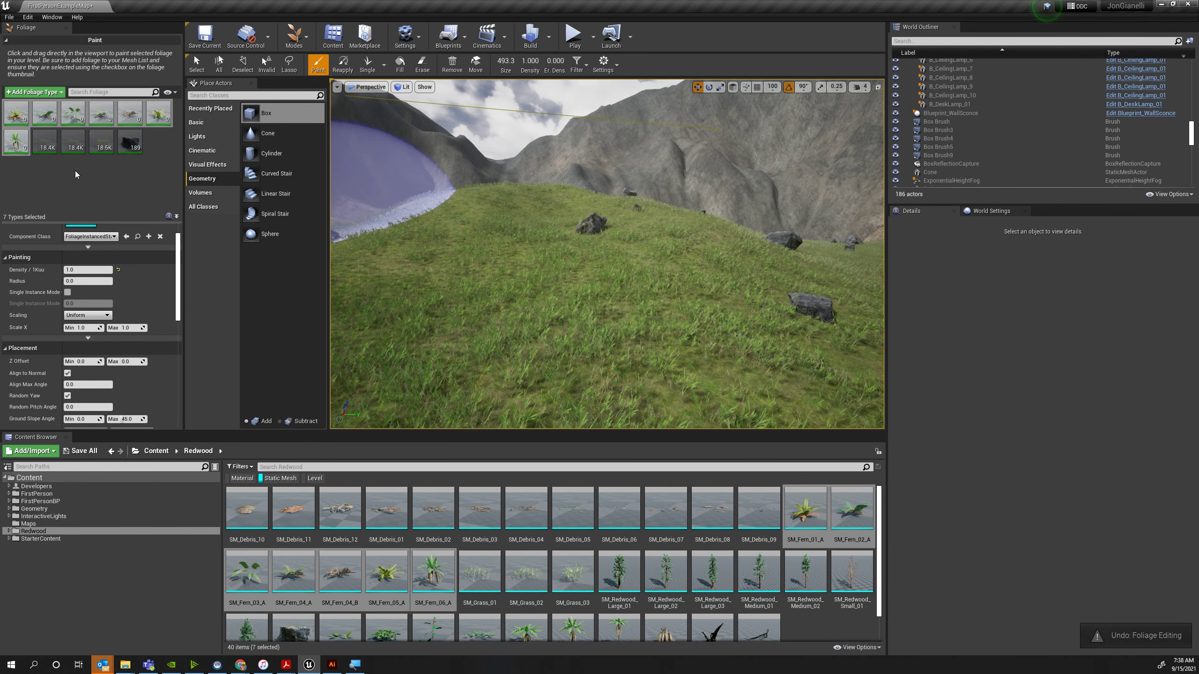
Set the density of all seven fern foliage types to 10, keeping them all enabled for painting.
click(16, 121)
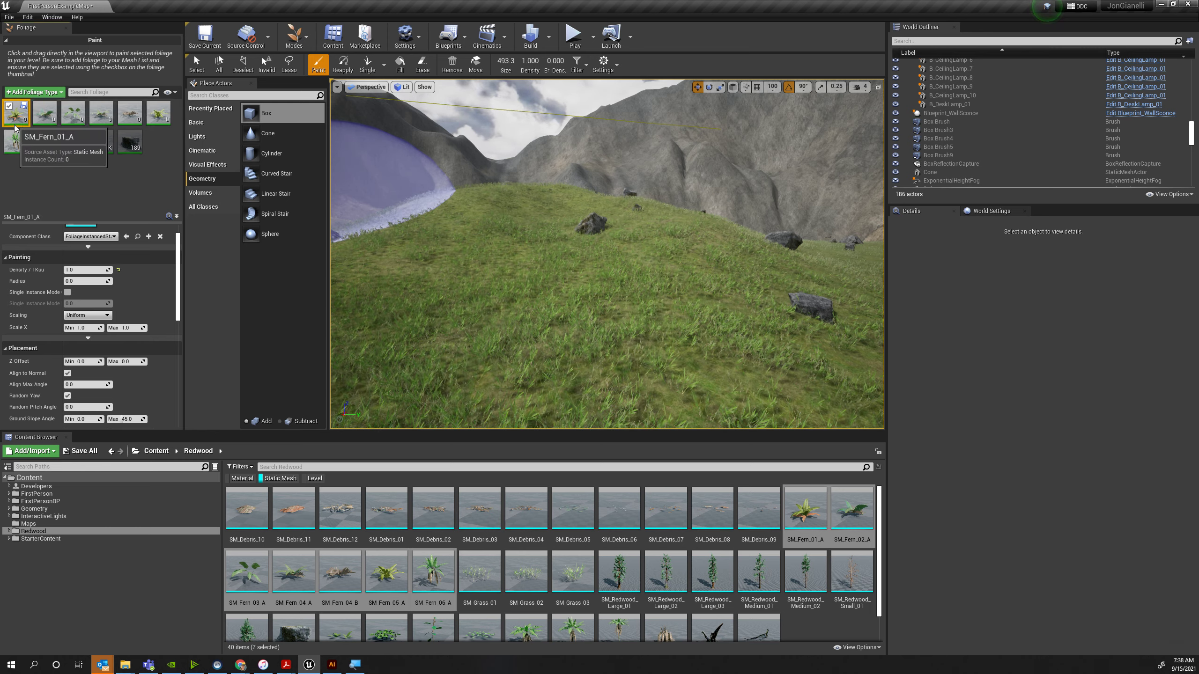
shift+click(19, 144)
click(10, 106)
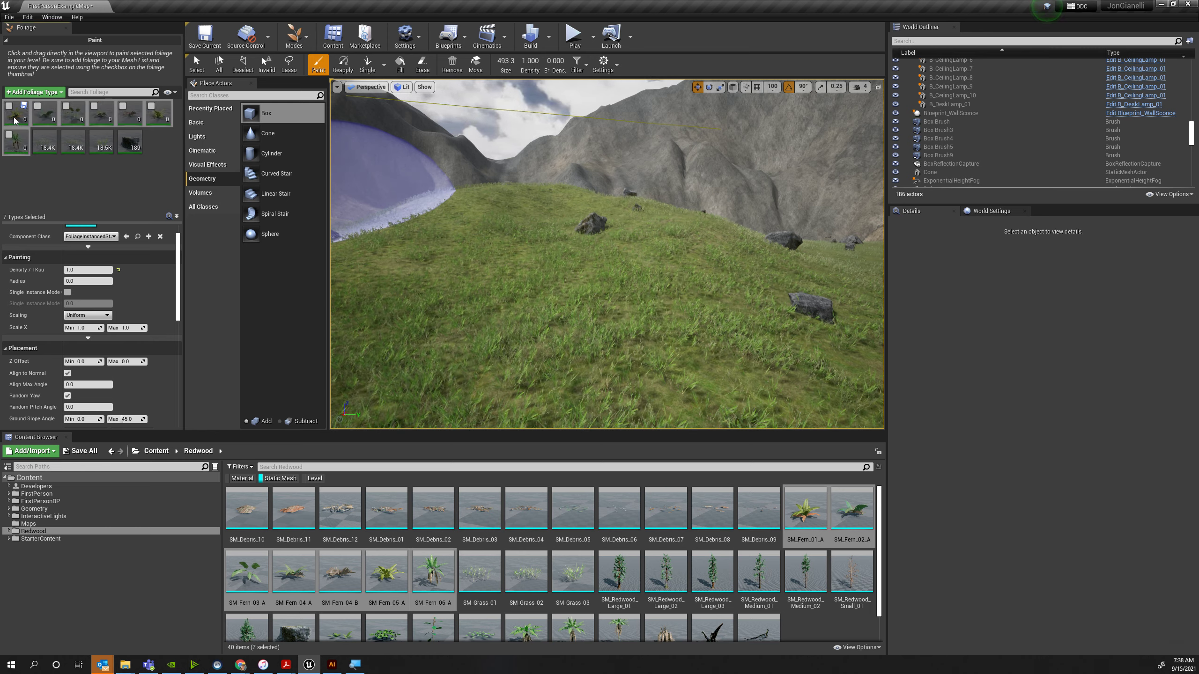
click(9, 106)
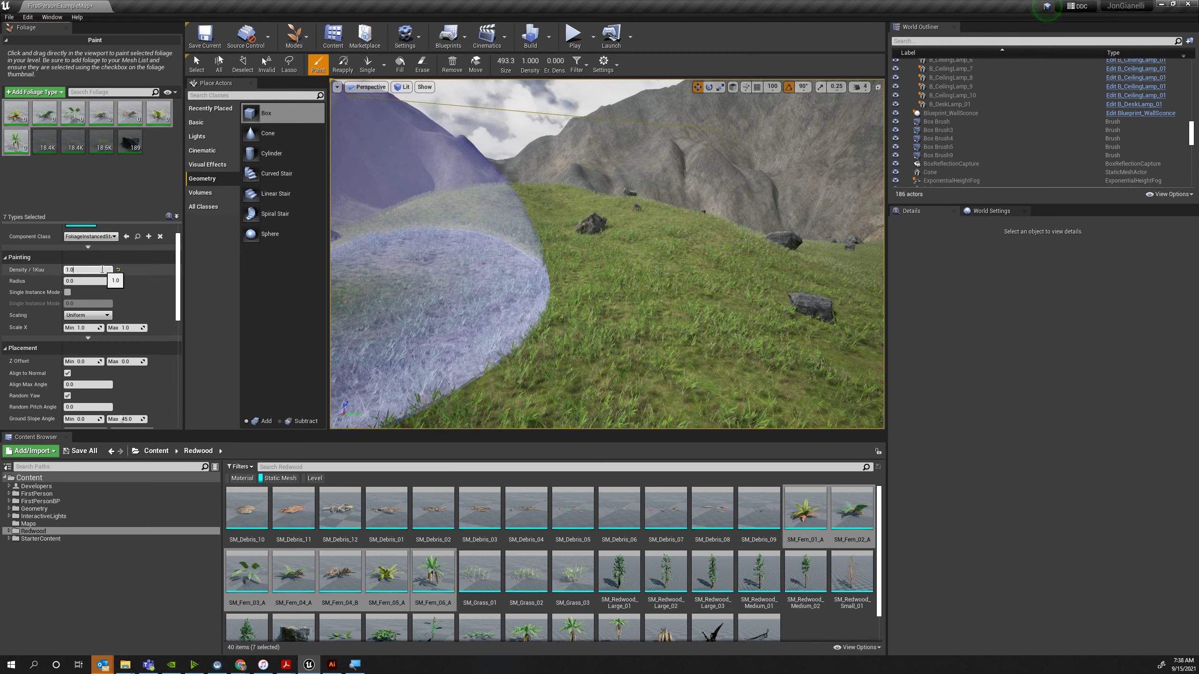
text(10)
key(Return)
Paint clusters of ferns among the rocks on the grassy ground near the house.
mouse_move(528, 268)
mouse_down()
mouse_move(567, 283)
mouse_move(670, 251)
mouse_up()
scroll(669, 250, down, 5)
mouse_move(736, 189)
right_down()
mouse_move(841, 194)
mouse_move(854, 207)
right_up()
right_drag(754, 254, 655, 255)
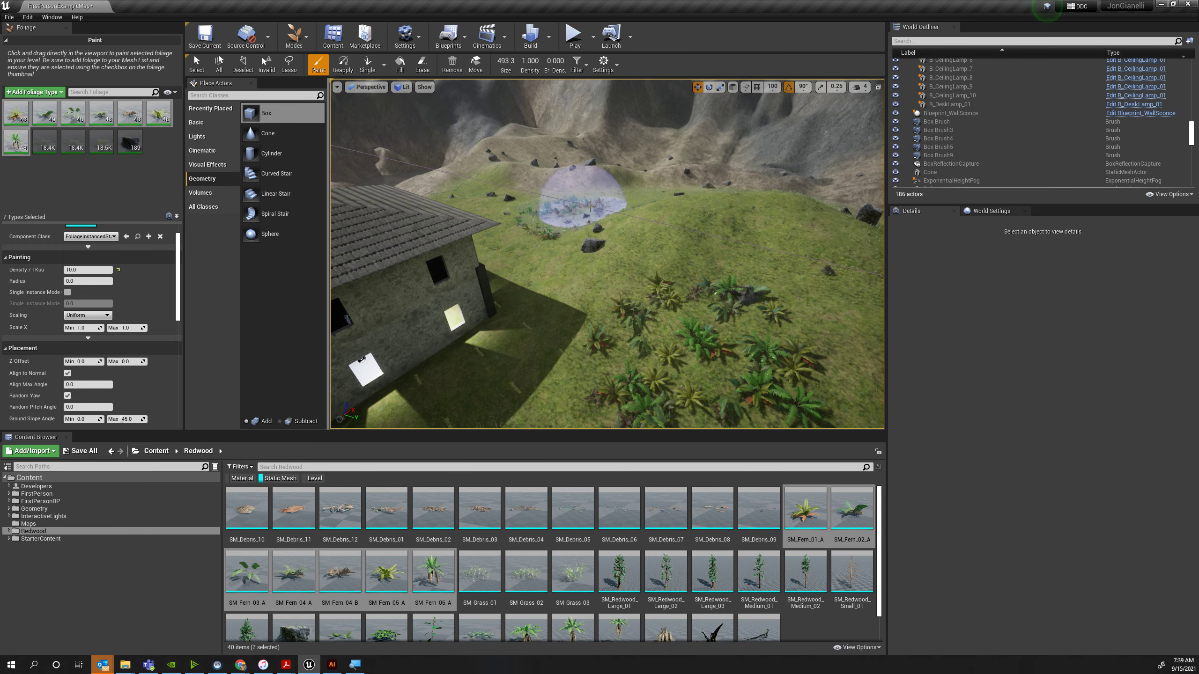
mouse_move(607, 254)
right_down()
mouse_move(593, 245)
mouse_move(613, 240)
mouse_move(632, 280)
mouse_move(674, 287)
mouse_move(704, 325)
mouse_move(761, 320)
right_up()
click(669, 244)
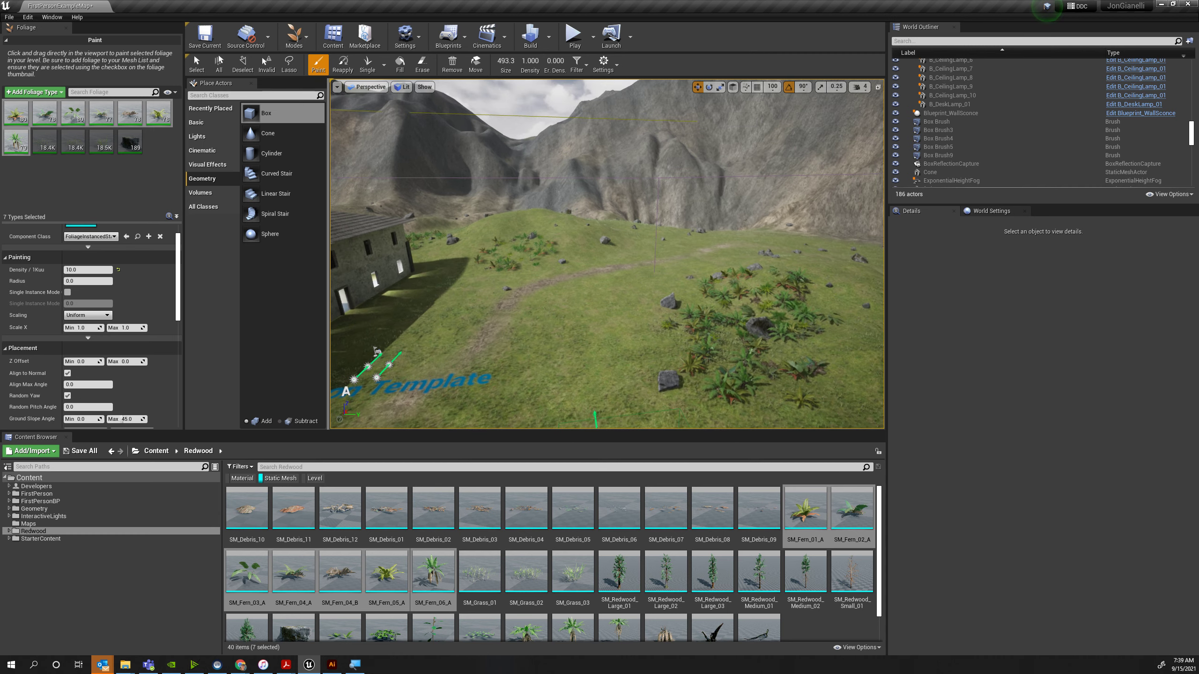
Paint another patch of ferns among the rocks on the grassy hill.
right_drag(557, 243, 616, 255)
click(725, 284)
mouse_move(724, 285)
right_down()
mouse_move(845, 312)
mouse_move(683, 336)
right_up()
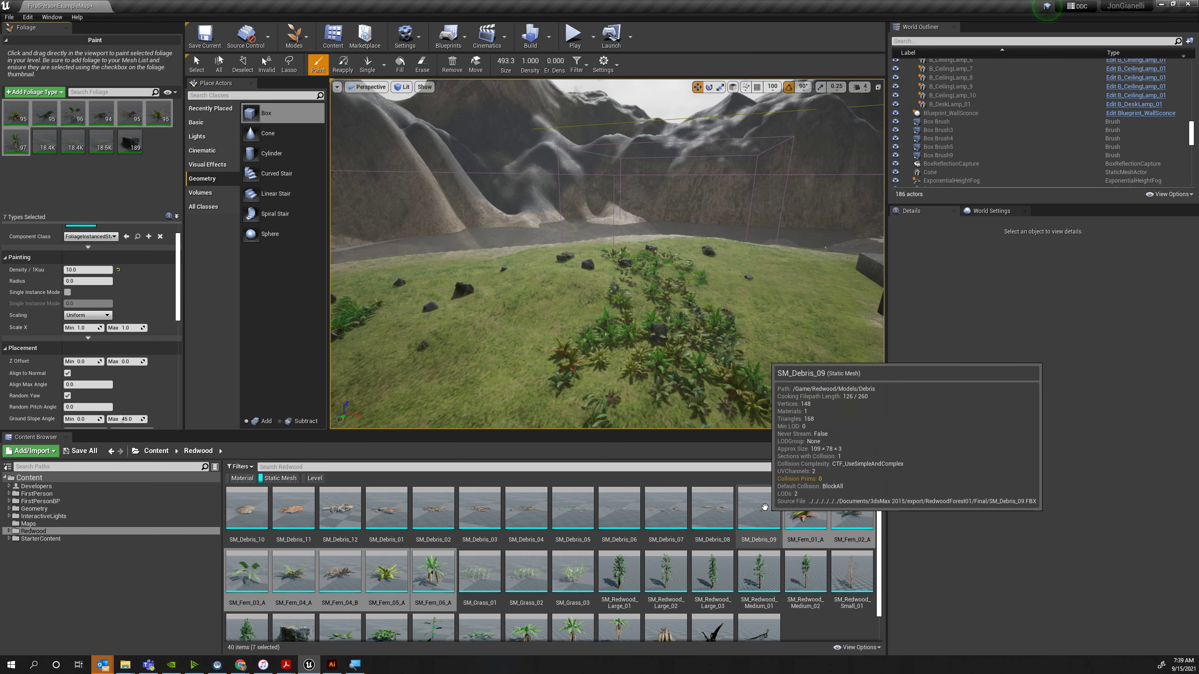
Add the twelve debris meshes, SM_Debris_01 through SM_Debris_12, as foliage types.
click(764, 507)
shift+click(243, 511)
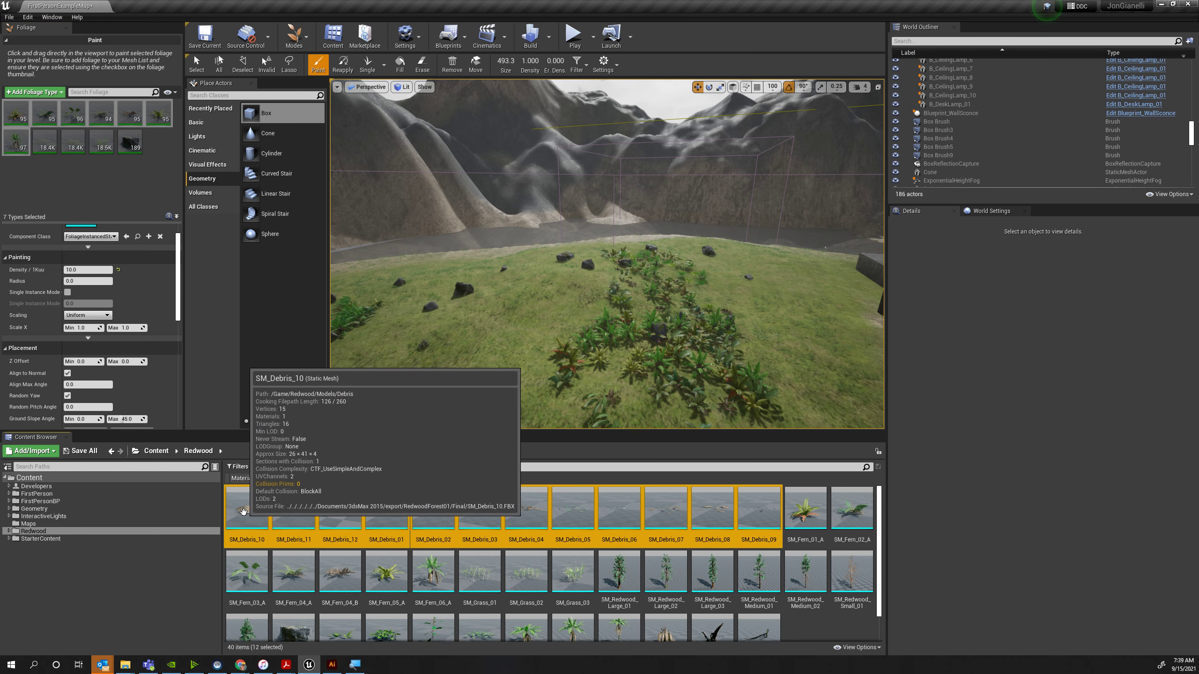
drag(243, 512, 127, 200)
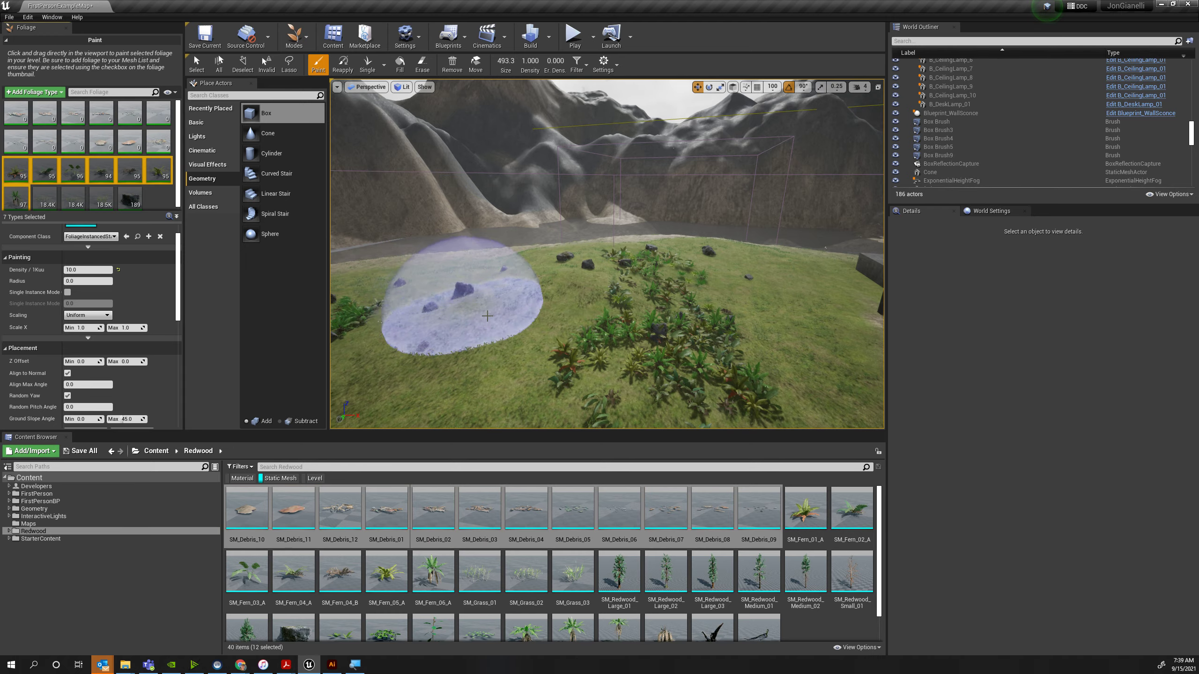
Try painting debris on the grassy hill, lowering the density of the selected types to 1 and 0.1, and undo each stroke.
key(w)
mouse_move(506, 327)
right_down()
mouse_move(477, 338)
mouse_move(524, 347)
mouse_move(496, 338)
mouse_move(501, 363)
right_up()
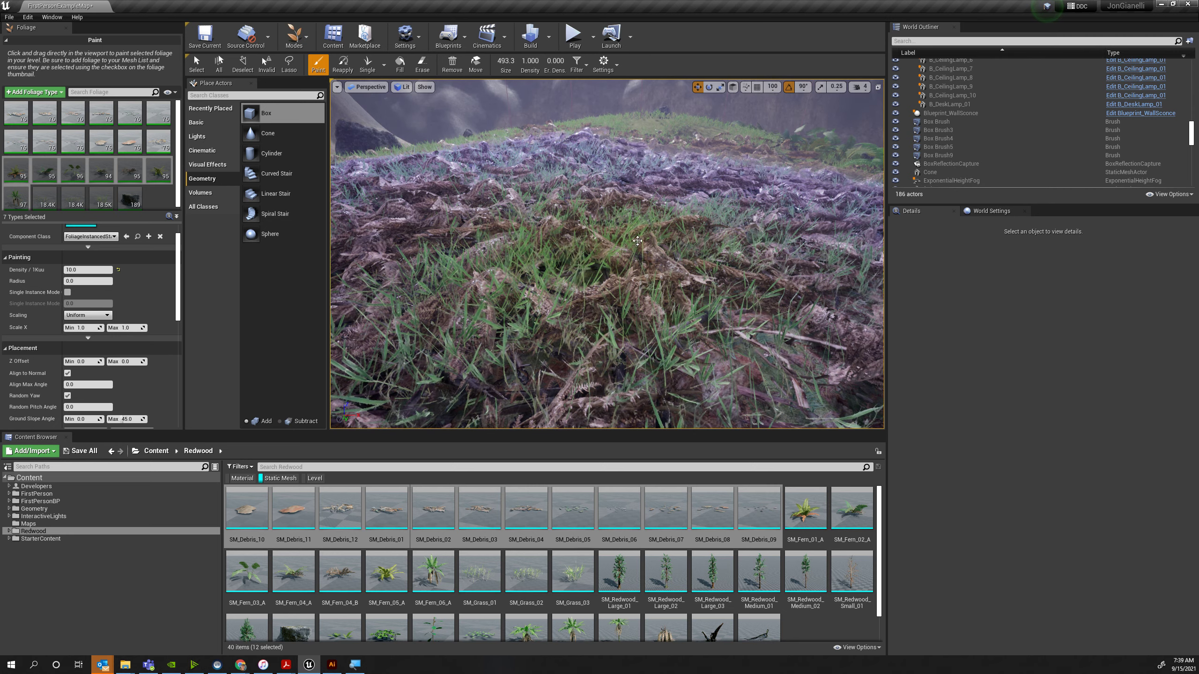
key(ctrl+z)
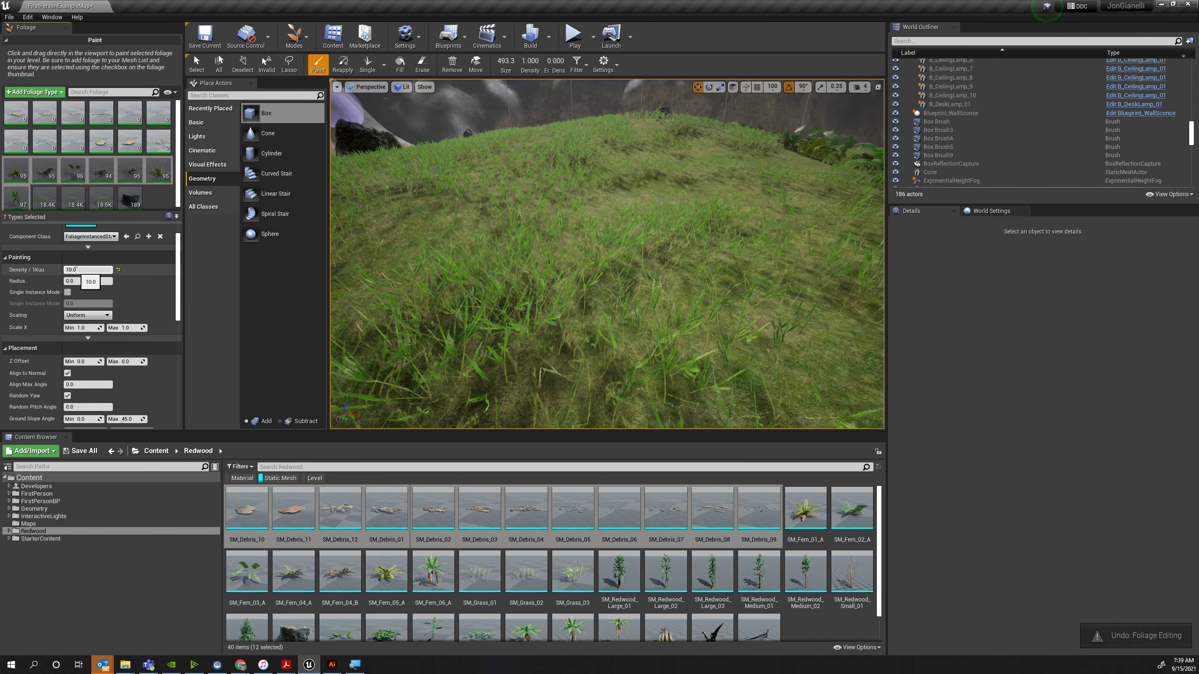
key(ctrl+y)
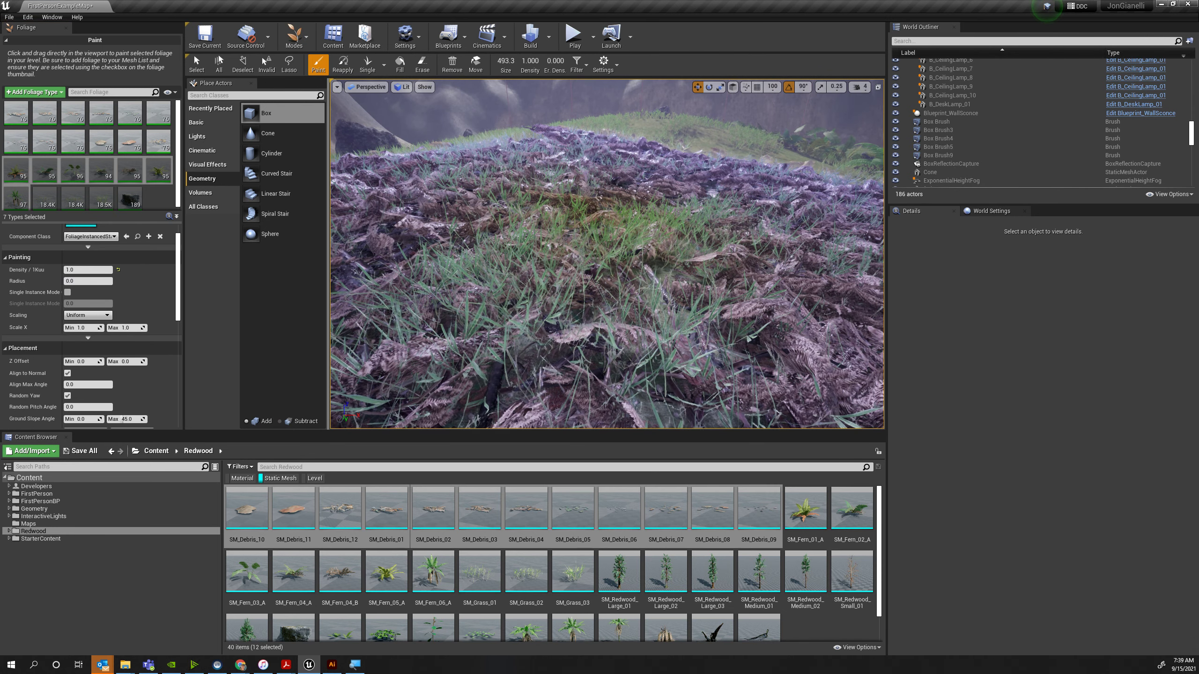
key(ctrl+z)
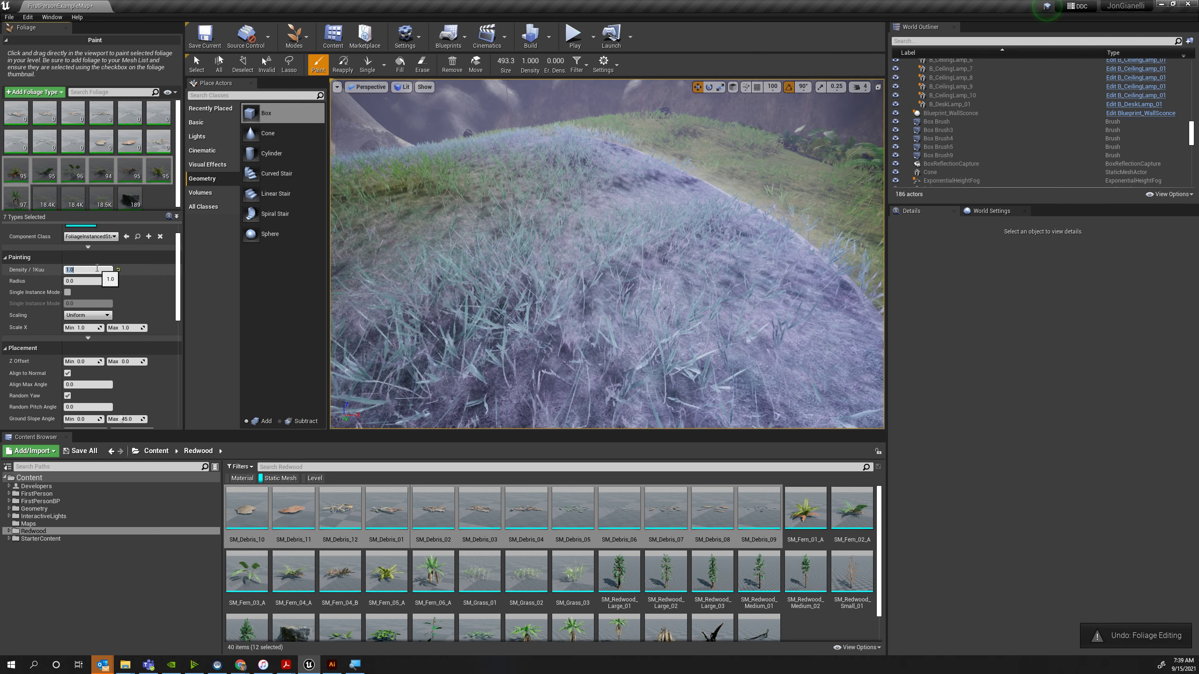
key(Tab)
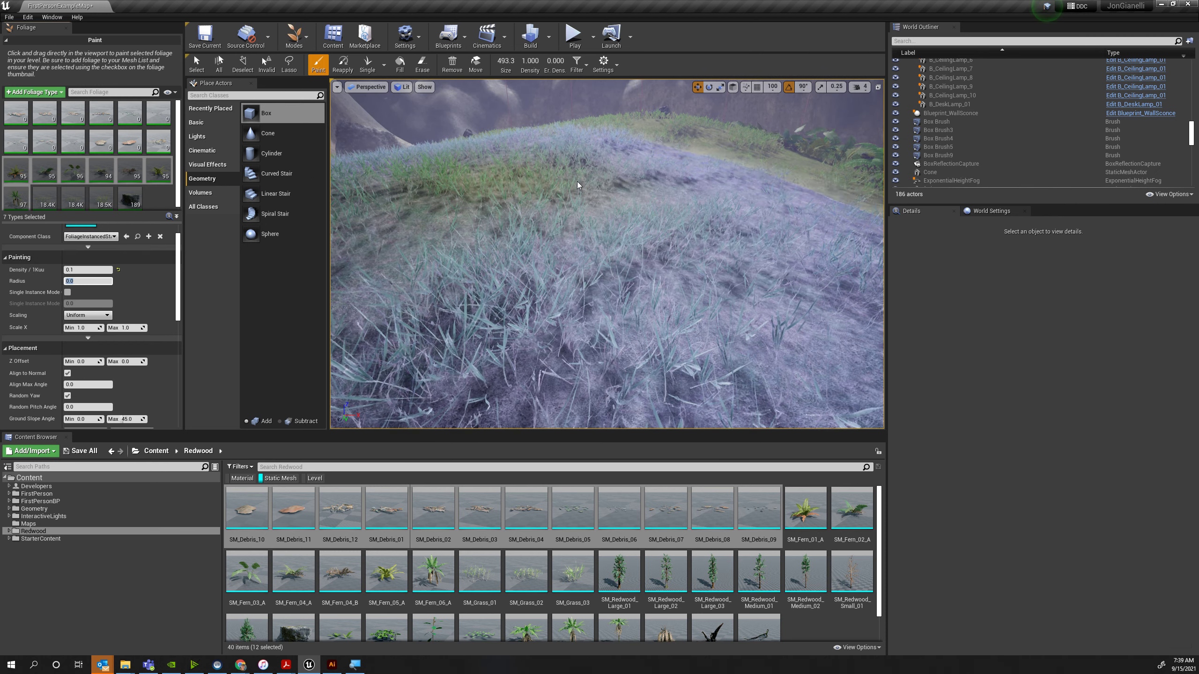
click(582, 185)
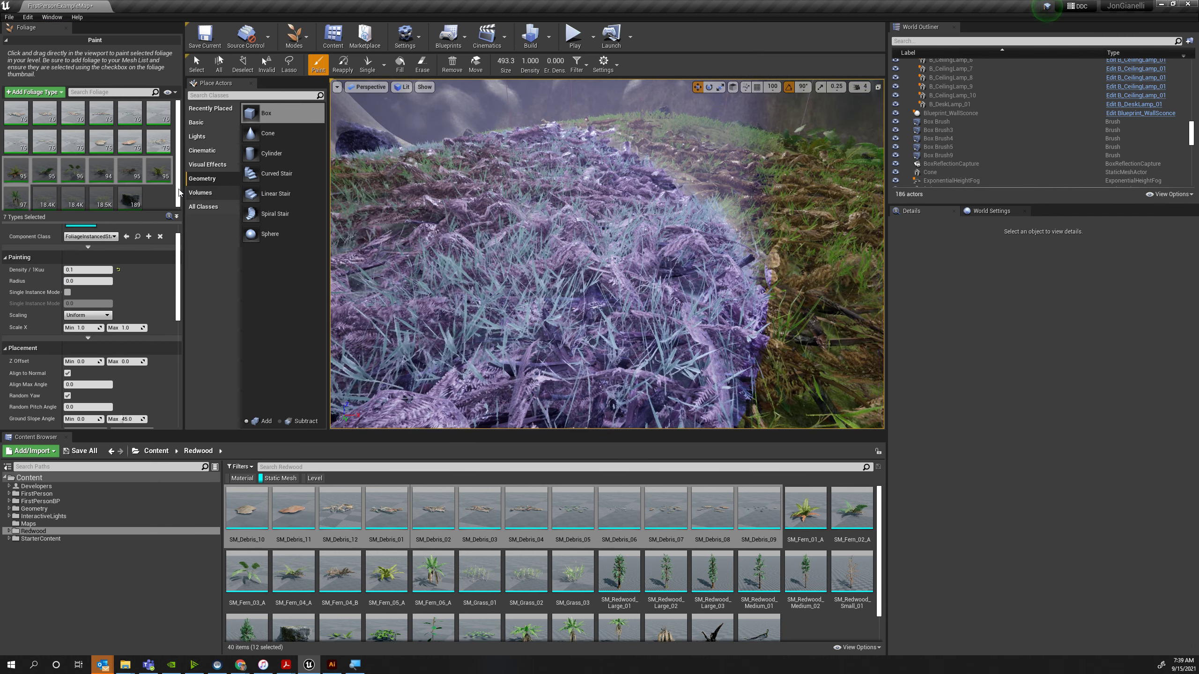
key(ctrl+z)
Select all twelve debris foliage types and set their density to 1.
click(158, 144)
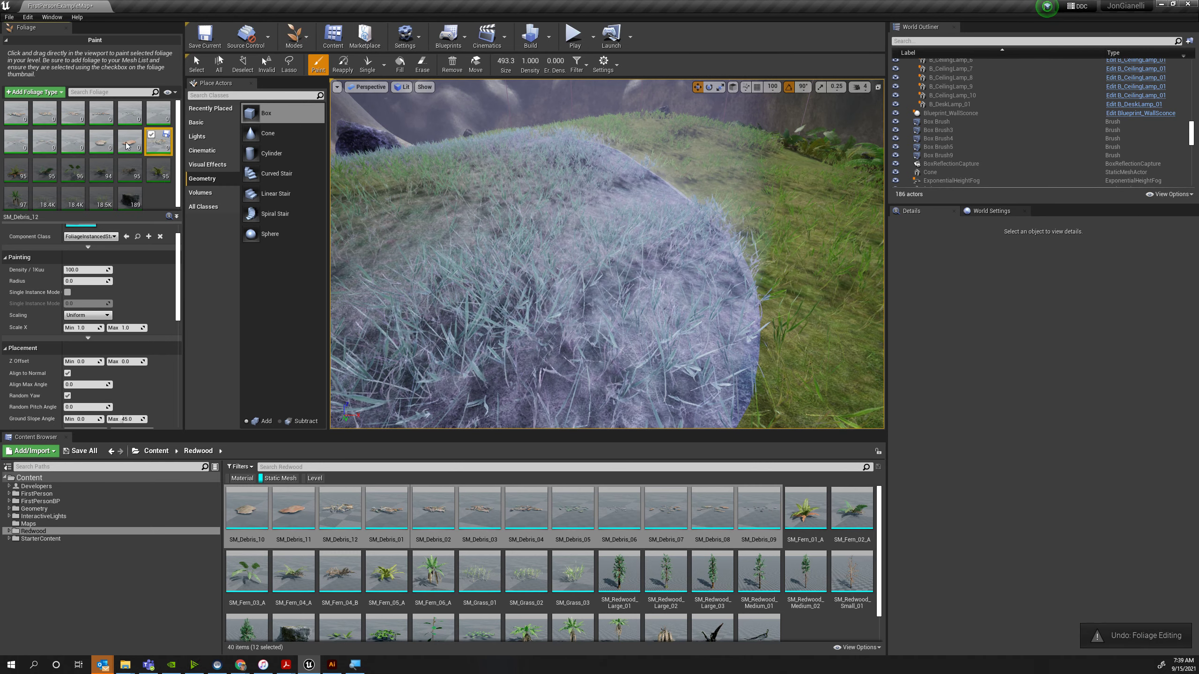
shift+click(26, 124)
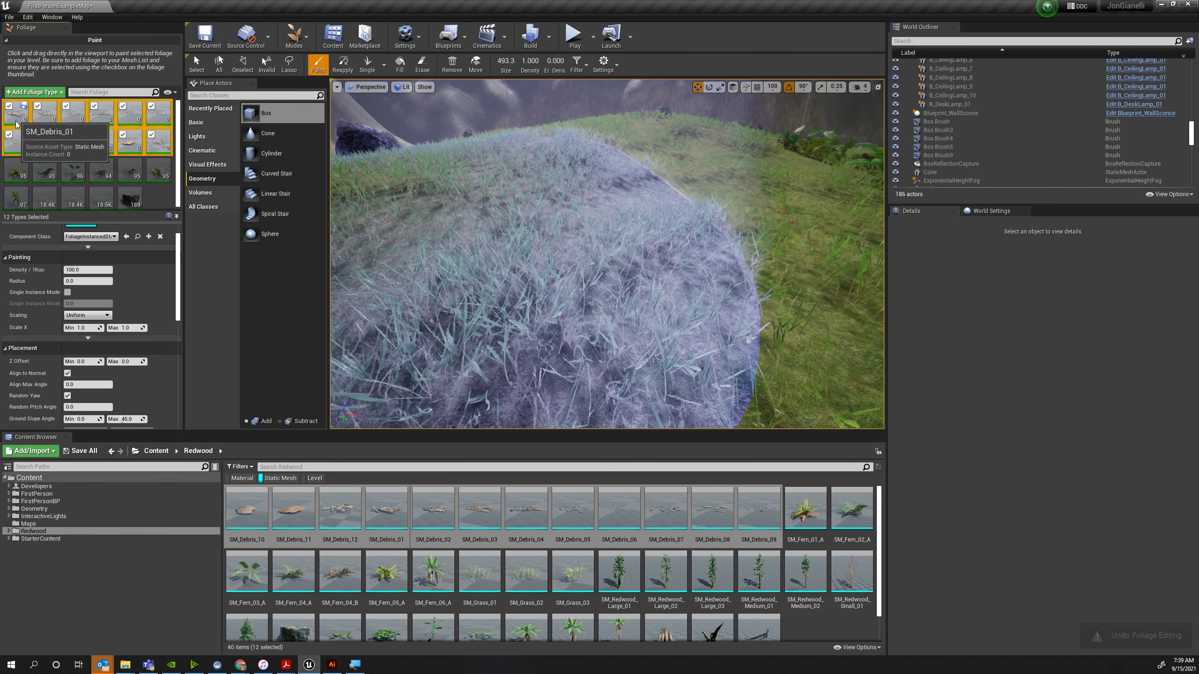
click(83, 270)
text(1)
key(Return)
Paint sparse debris among the ferns and rocks on the open grass beside the house.
mouse_move(680, 170)
mouse_down()
mouse_move(599, 193)
mouse_move(608, 155)
mouse_move(679, 123)
mouse_up()
mouse_move(679, 123)
right_down()
mouse_move(755, 161)
mouse_move(748, 193)
right_up()
drag(535, 288, 569, 232)
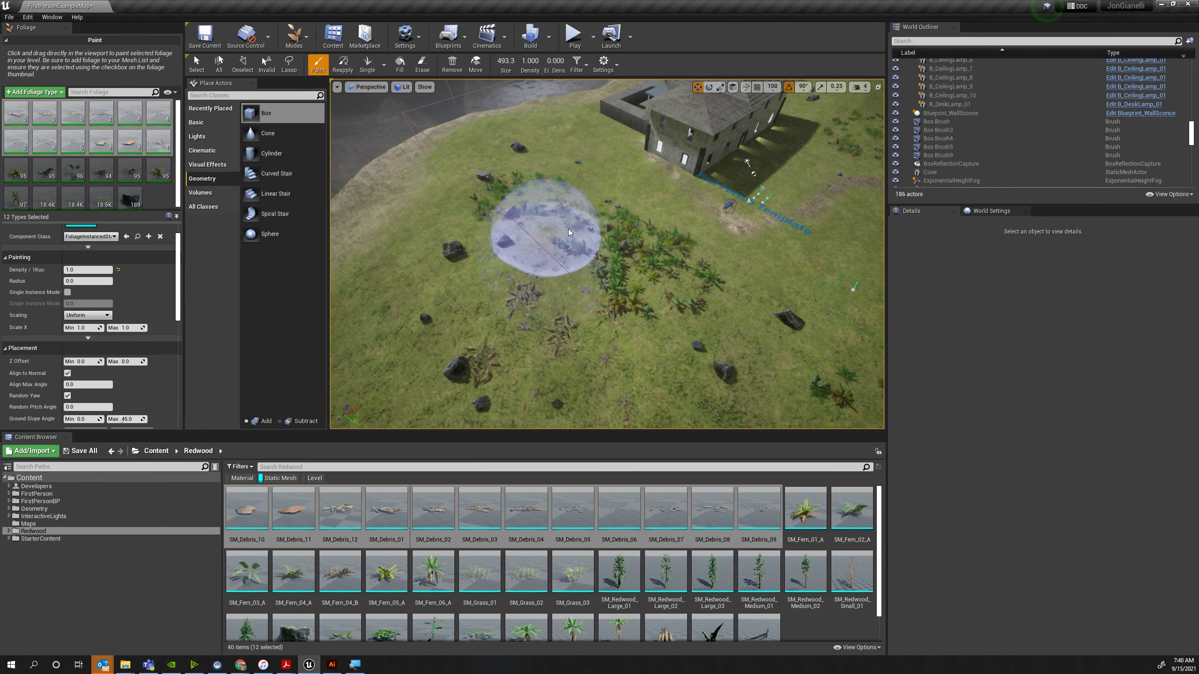
drag(451, 295, 529, 162)
drag(688, 311, 675, 312)
right_drag(675, 311, 774, 312)
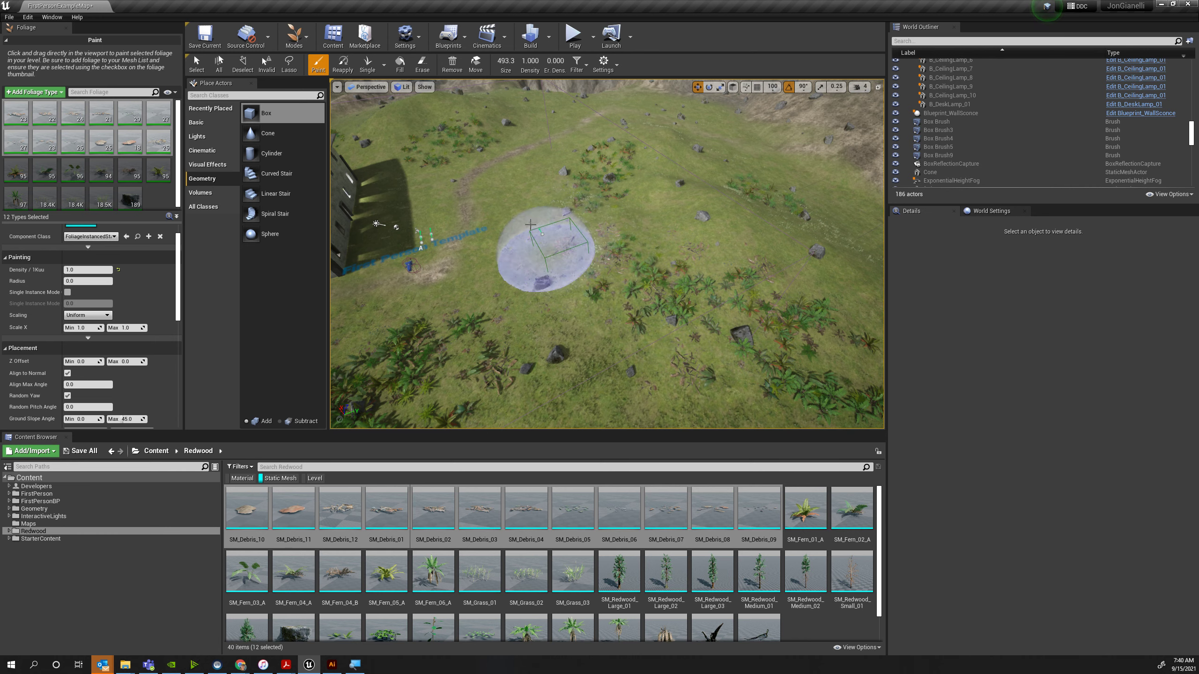
drag(743, 210, 708, 220)
right_drag(573, 201, 713, 231)
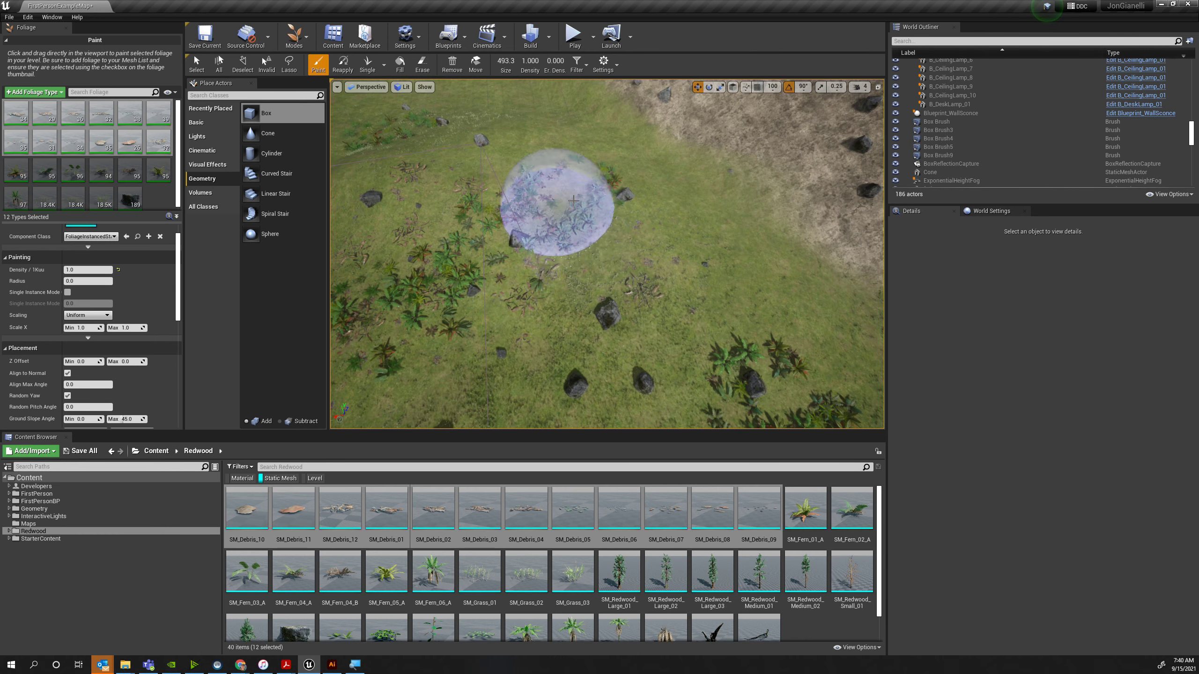
right_drag(552, 181, 589, 201)
drag(459, 220, 546, 226)
right_drag(546, 226, 406, 218)
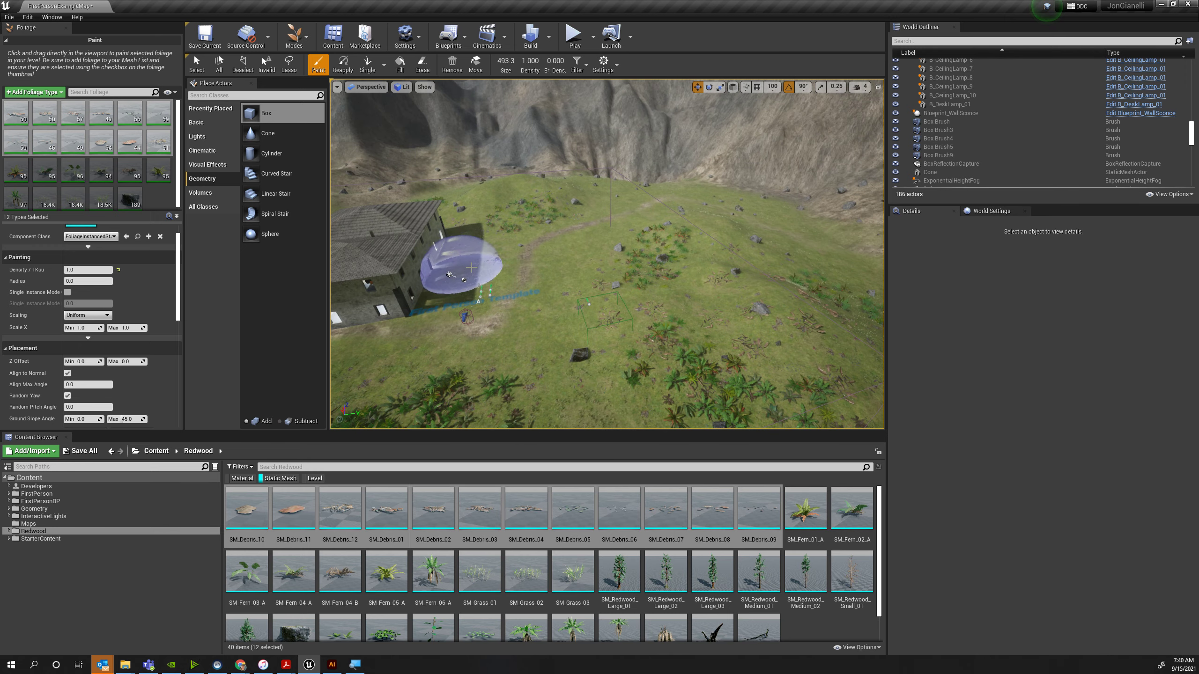
Paint debris over the grassy hill beyond the house, toward the foot of the cliffs and around the fern clusters.
right_drag(575, 203, 575, 229)
drag(575, 229, 646, 213)
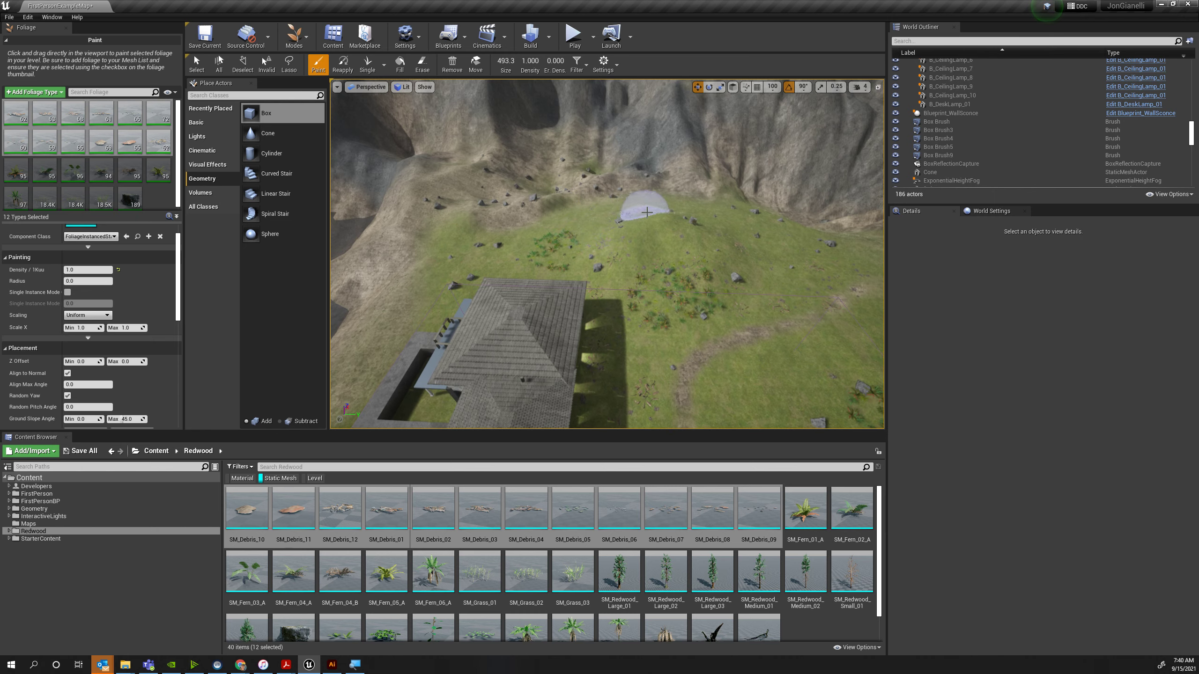
right_drag(475, 276, 476, 268)
drag(477, 268, 554, 256)
right_drag(551, 219, 483, 217)
mouse_move(550, 217)
mouse_down()
mouse_move(540, 192)
mouse_move(439, 126)
mouse_up()
right_drag(438, 126, 438, 118)
right_drag(418, 183, 515, 171)
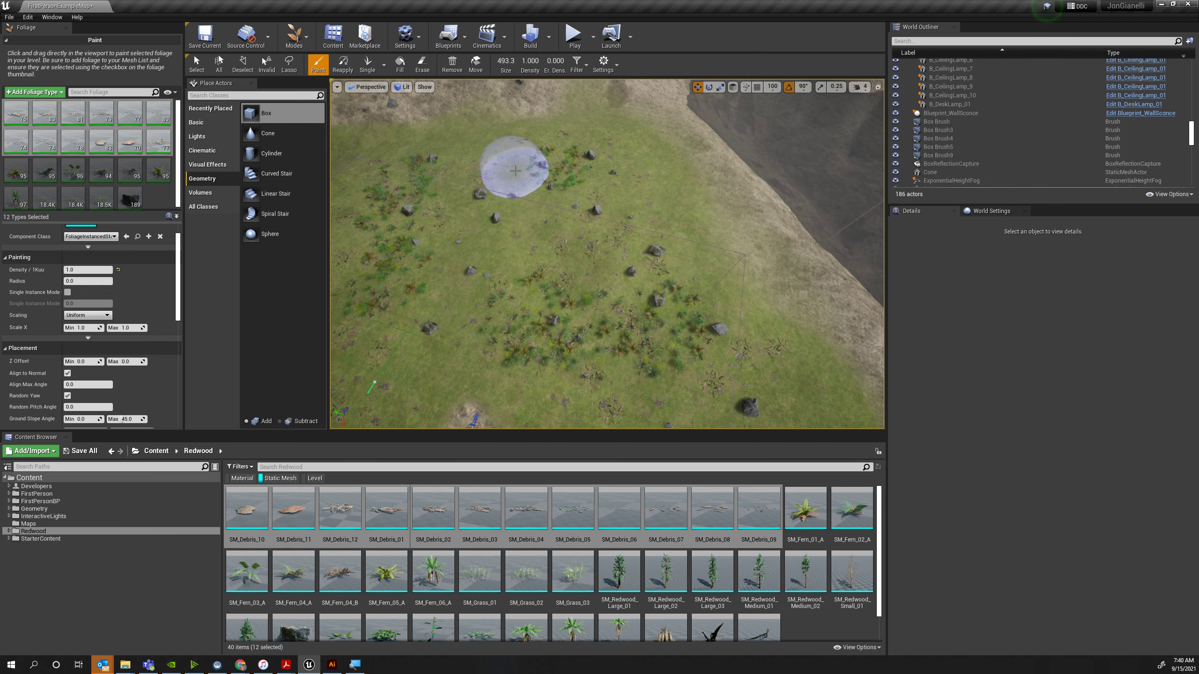
drag(453, 218, 446, 268)
right_drag(447, 268, 494, 254)
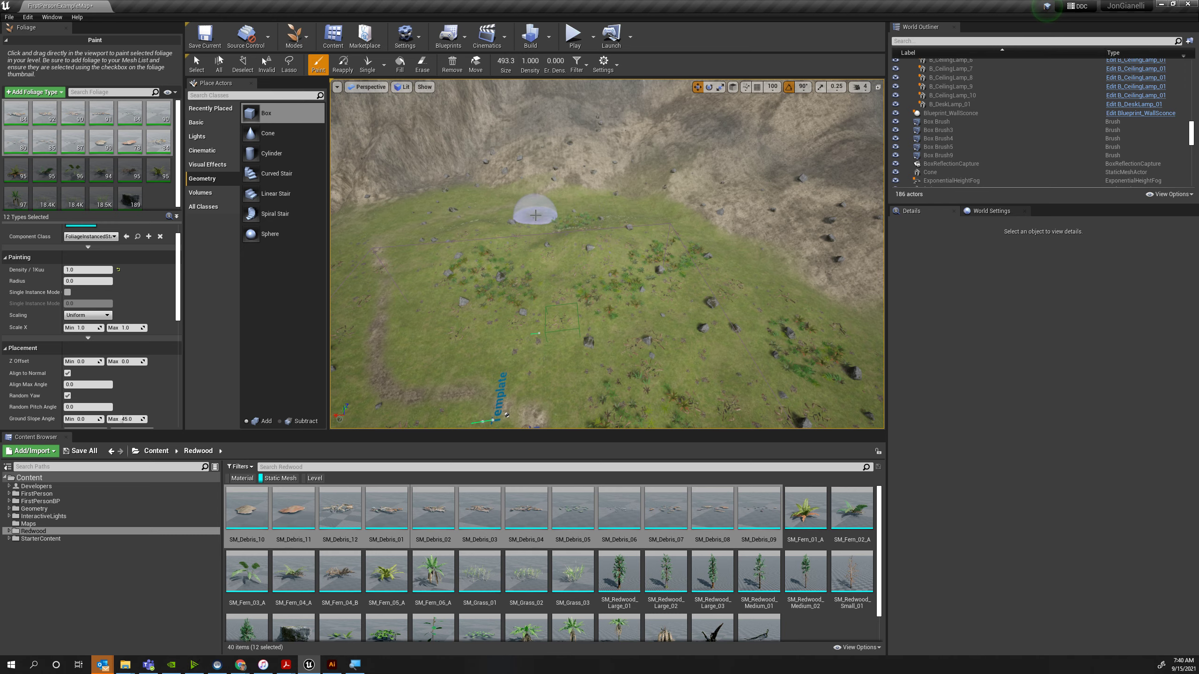
Switch to Select mode, select the painted foliage actor, and examine the foliage coverage around the house.
click(304, 43)
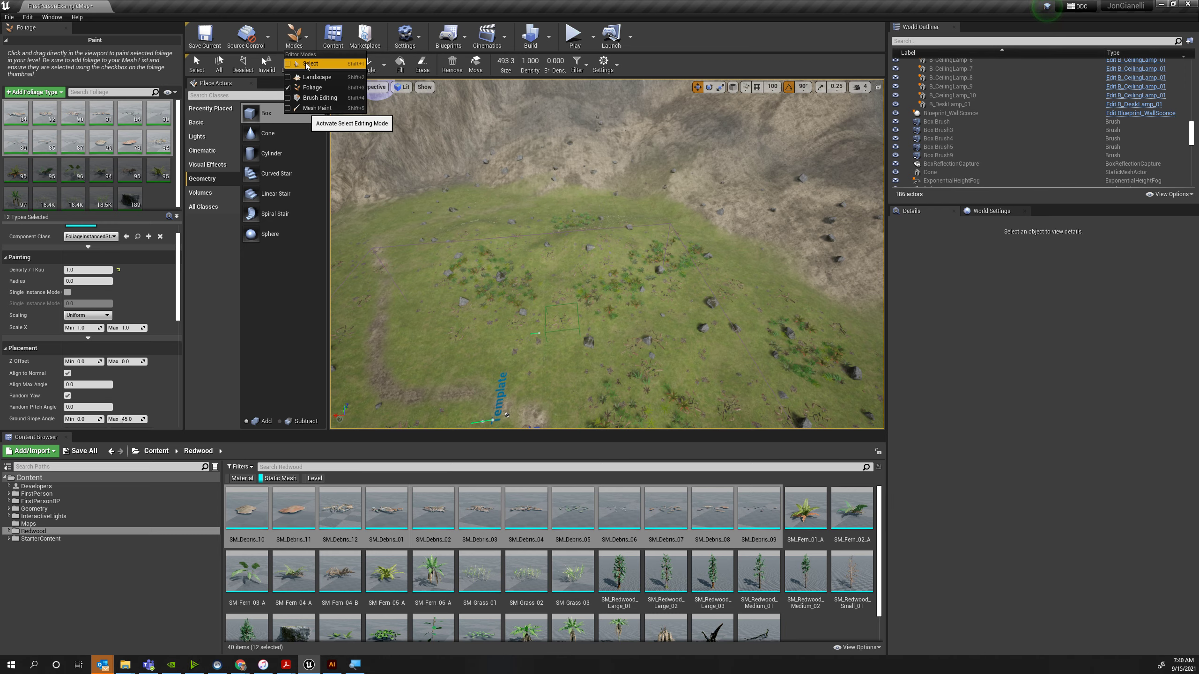
click(308, 61)
click(658, 334)
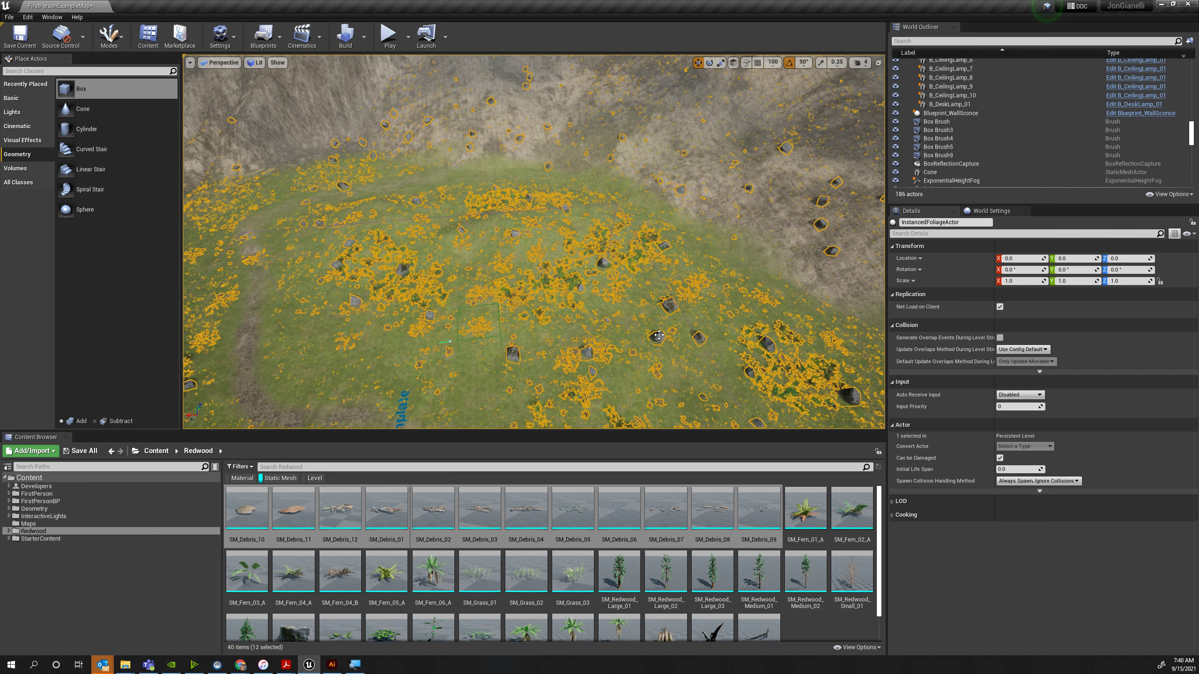
right_drag(577, 239, 444, 213)
right_drag(522, 120, 639, 162)
key(g)
key(g)
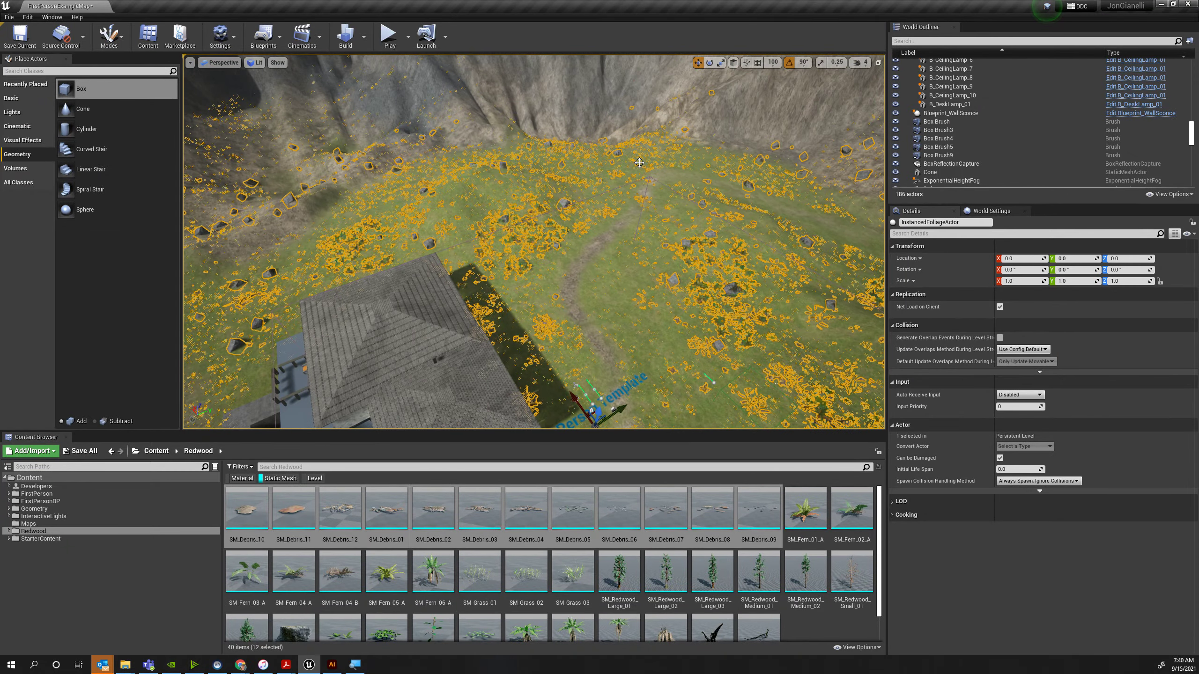
key(g)
key(g)
Return to Foliage mode and paint more debris on the grass beside the dirt path near the house.
click(220, 35)
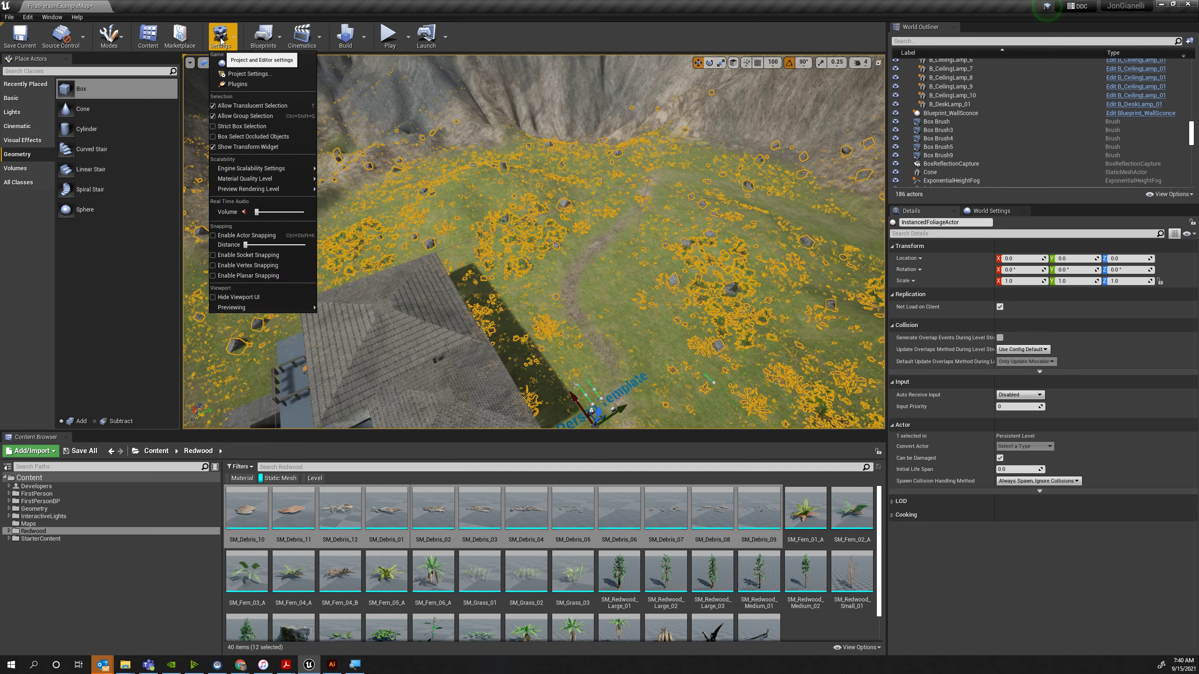
click(110, 36)
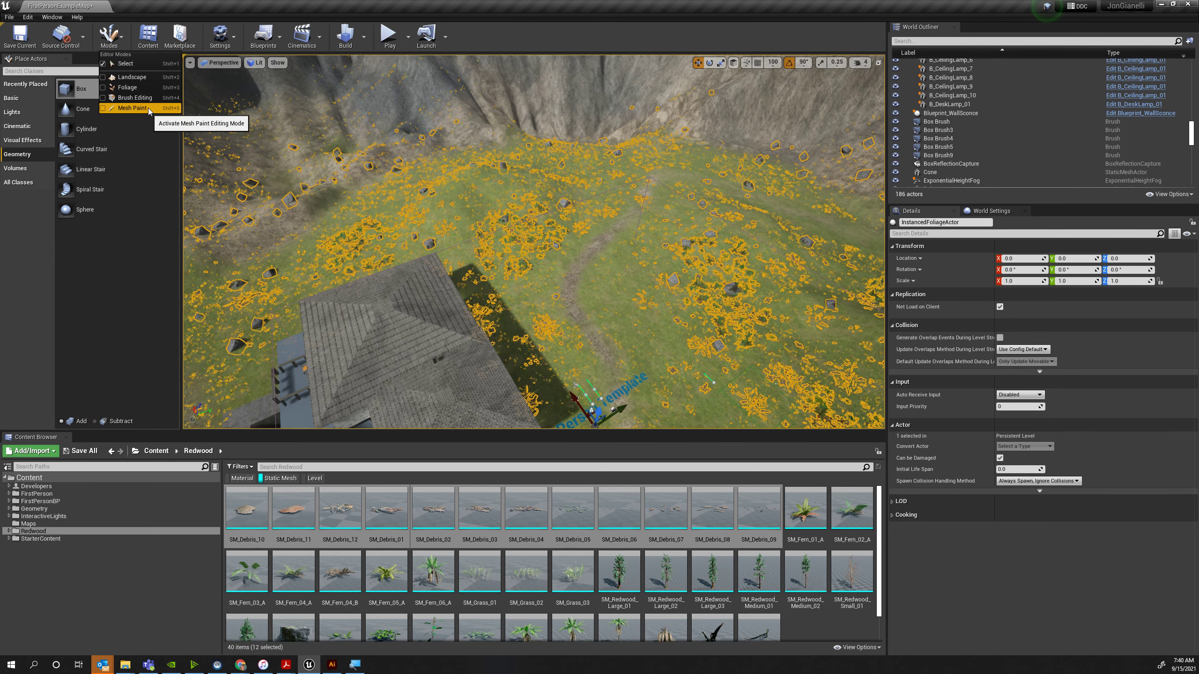
click(127, 87)
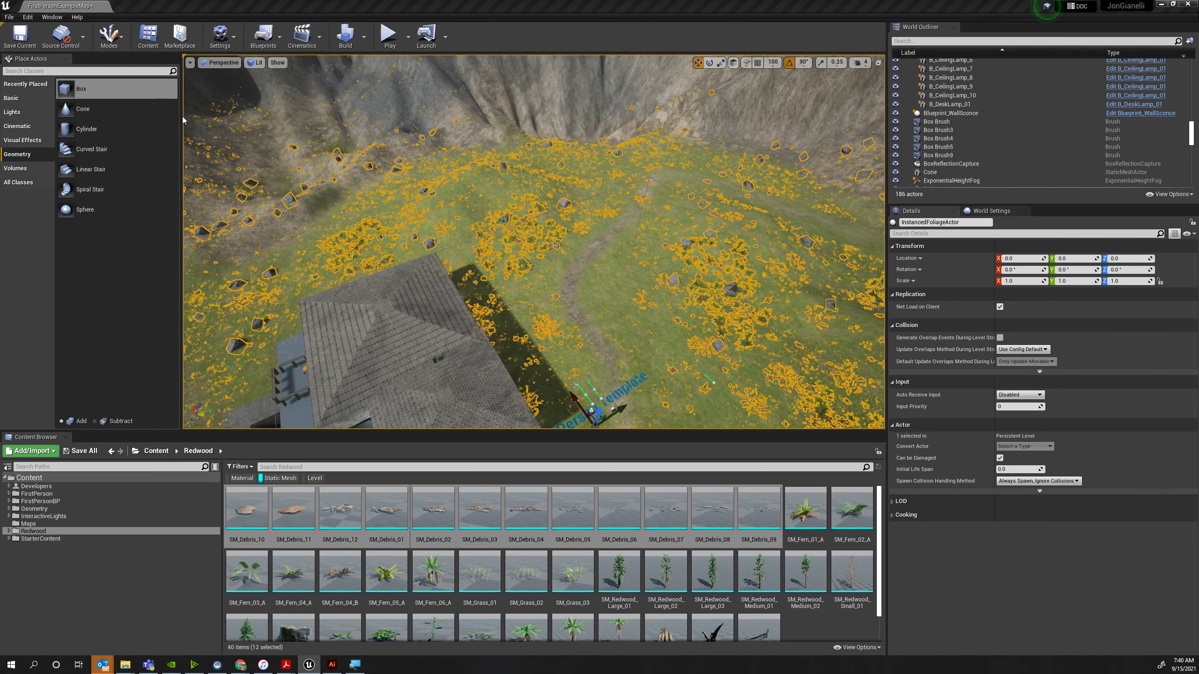
right_drag(706, 216, 778, 251)
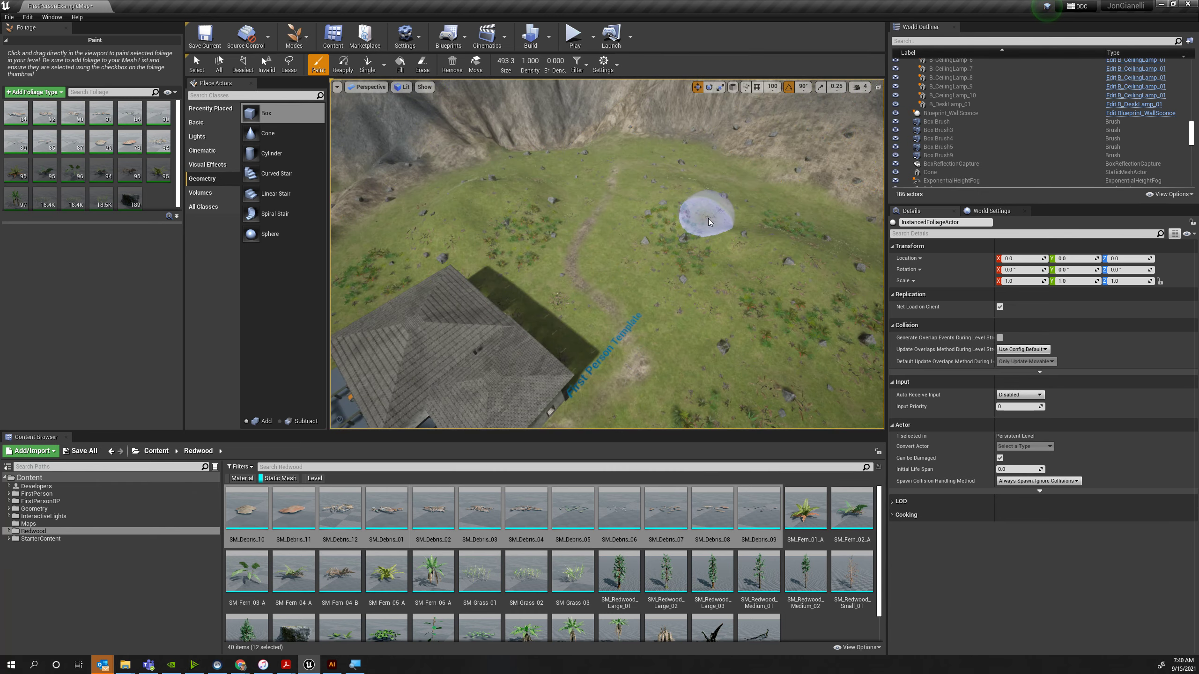
drag(742, 260, 691, 348)
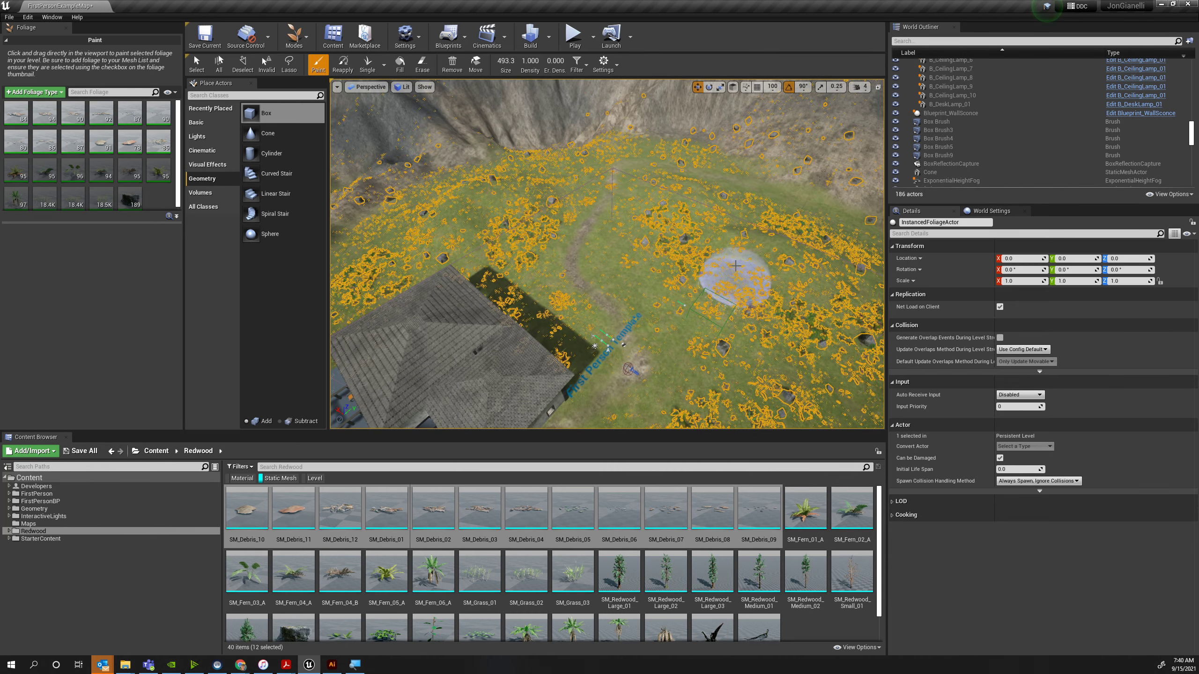
drag(648, 214, 781, 201)
right_drag(781, 201, 744, 228)
drag(745, 228, 669, 241)
Extend the painted debris across the remaining grass toward the edge above the dark lowland.
right_drag(659, 231, 537, 240)
drag(628, 229, 724, 229)
right_drag(723, 229, 609, 250)
right_drag(590, 398, 501, 387)
drag(684, 270, 485, 286)
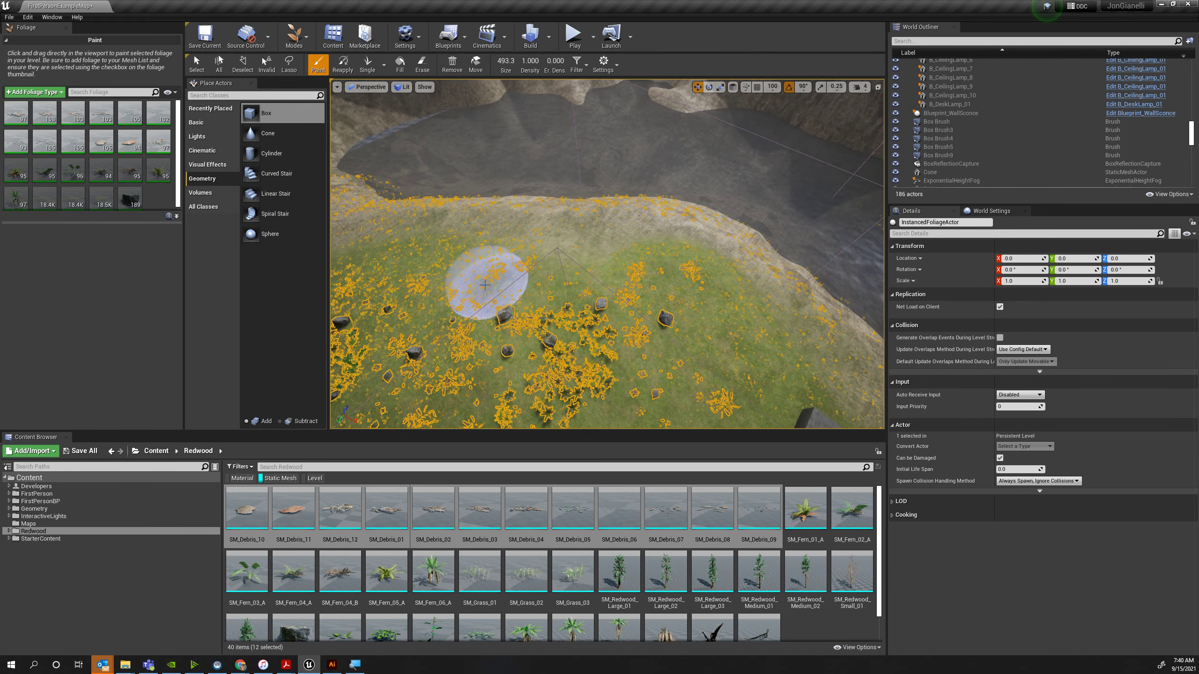
right_drag(485, 285, 481, 289)
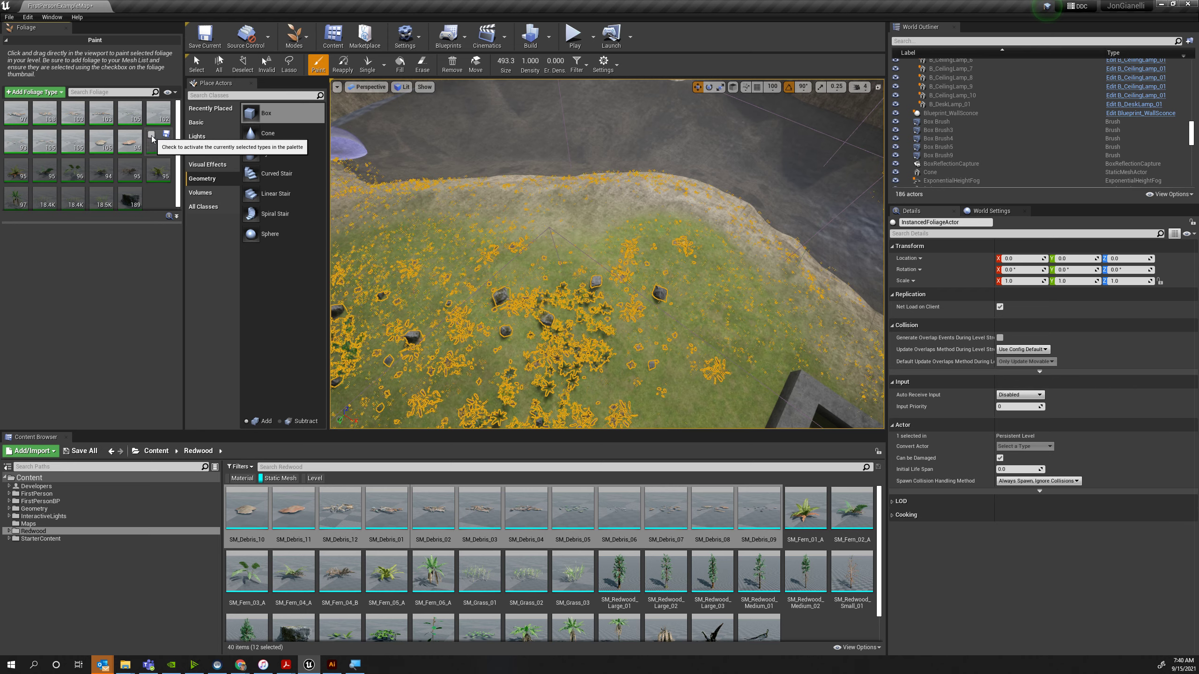
Disable the debris foliage types for painting and add SM_Tree_Fern_04, SM_Trunk_01 and SM_Trunk_Long_01 as foliage types.
click(130, 141)
shift+click(9, 111)
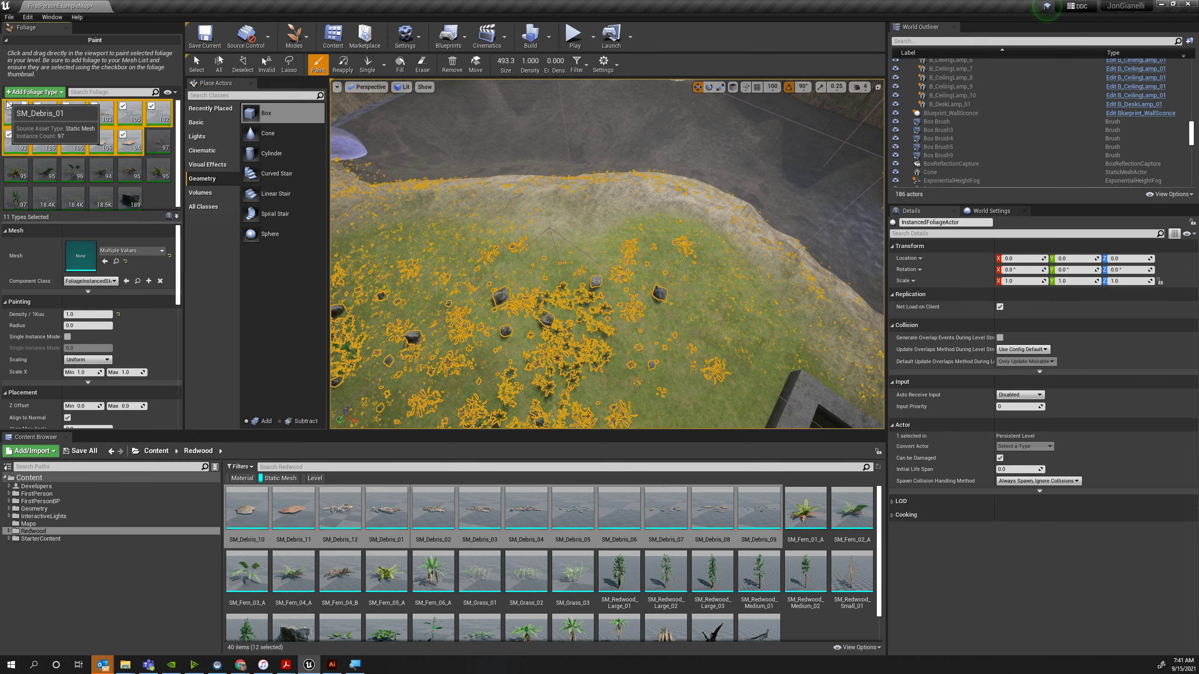
scroll(549, 593, down, 1)
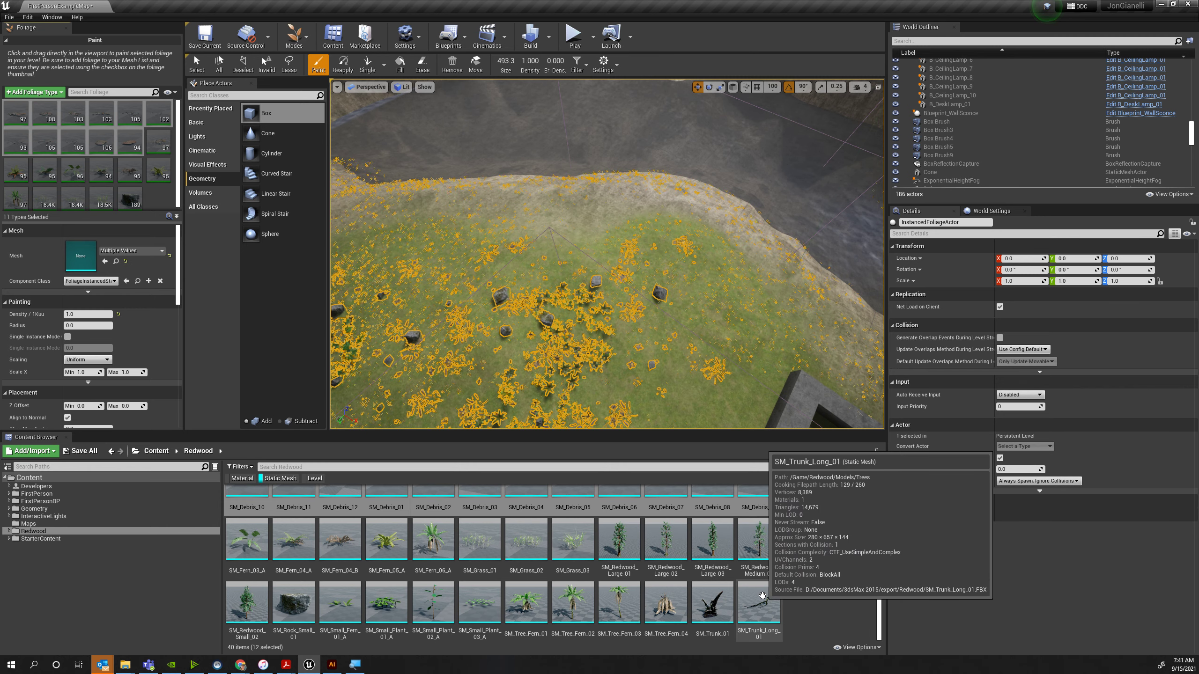
click(758, 590)
shift+click(673, 606)
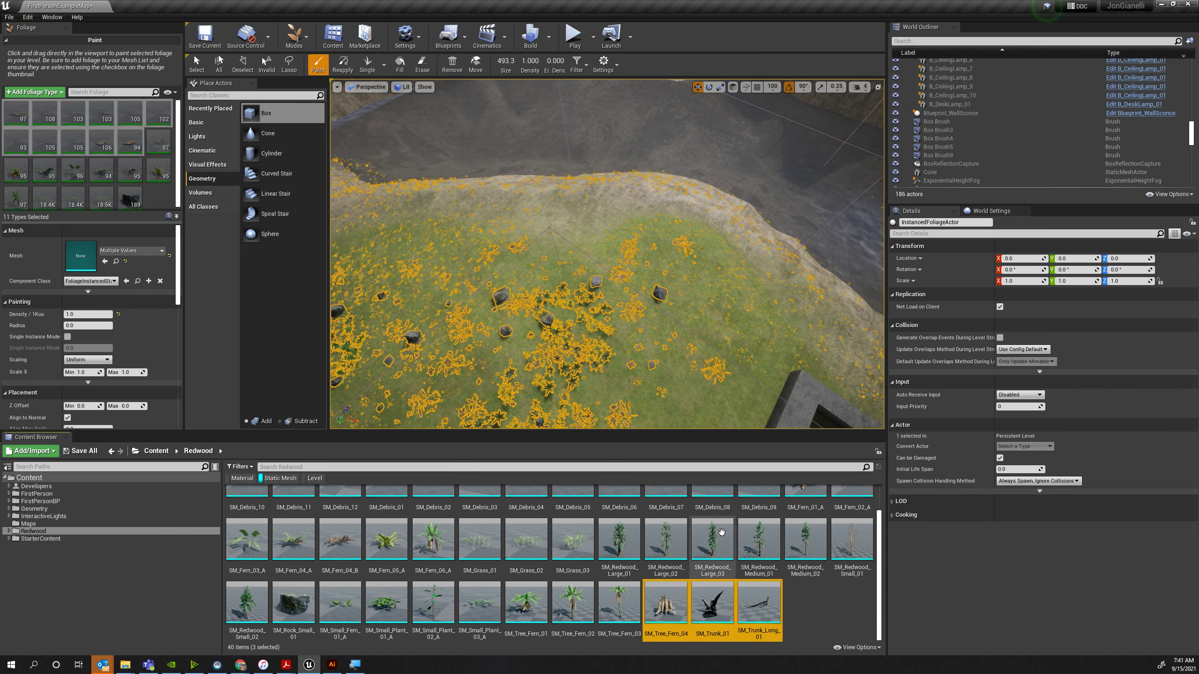
drag(666, 607, 166, 206)
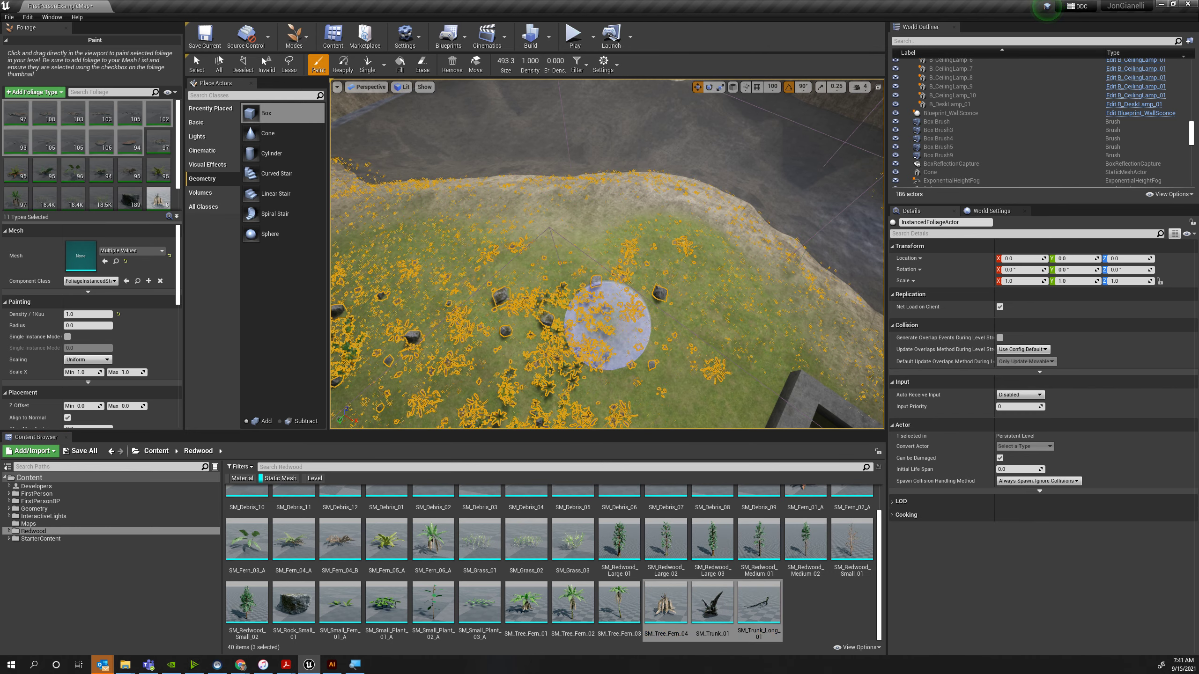
Try painting the stump and trunk meshes on the grass among the ferns, and undo the stroke.
right_click(605, 321)
right_drag(571, 280, 529, 250)
key(g)
scroll(132, 153, down, 1)
mouse_move(587, 279)
right_down()
mouse_move(569, 277)
mouse_move(577, 226)
right_up()
key(w)
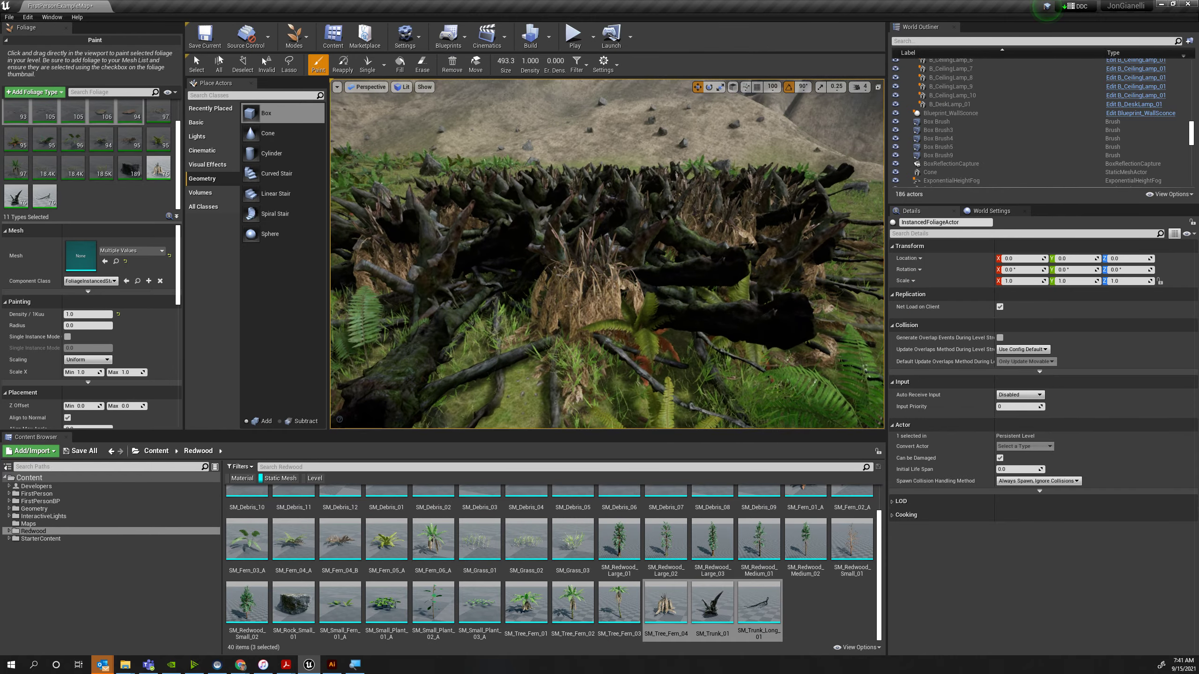
key(ctrl+z)
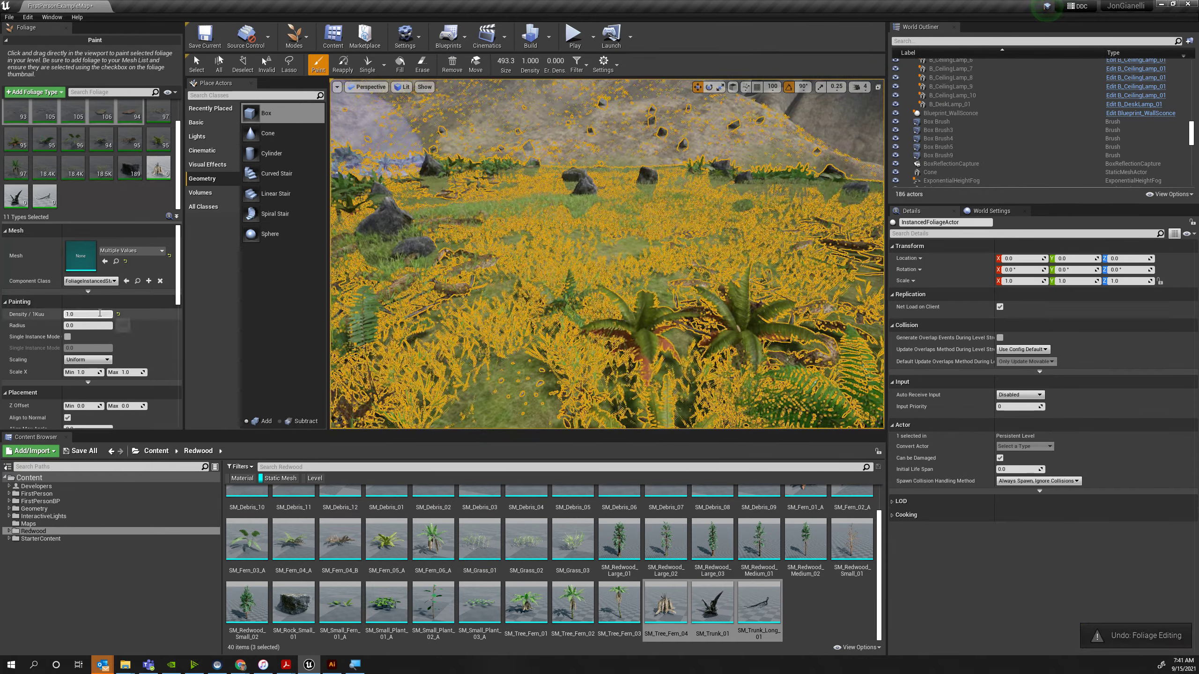
Set the painting density of the SM_Tree_Fern_04, SM_Trunk_01 and SM_Trunk_Long_01 foliage types to 0.1.
click(156, 171)
shift+click(48, 202)
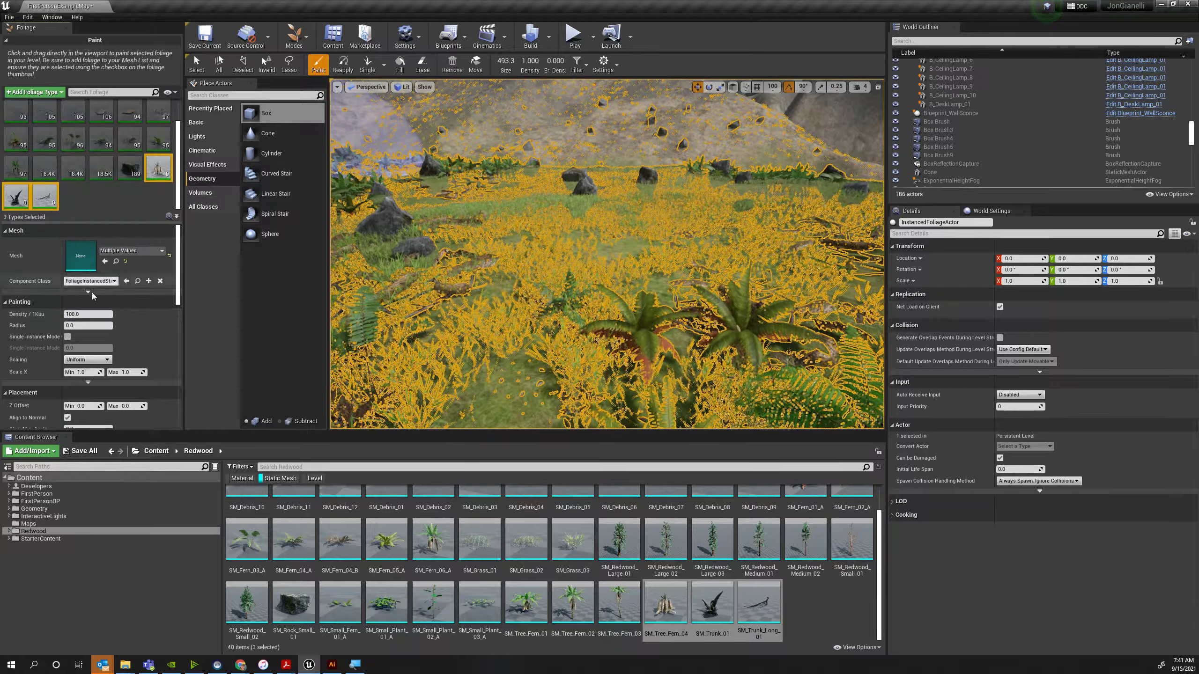
key(Return)
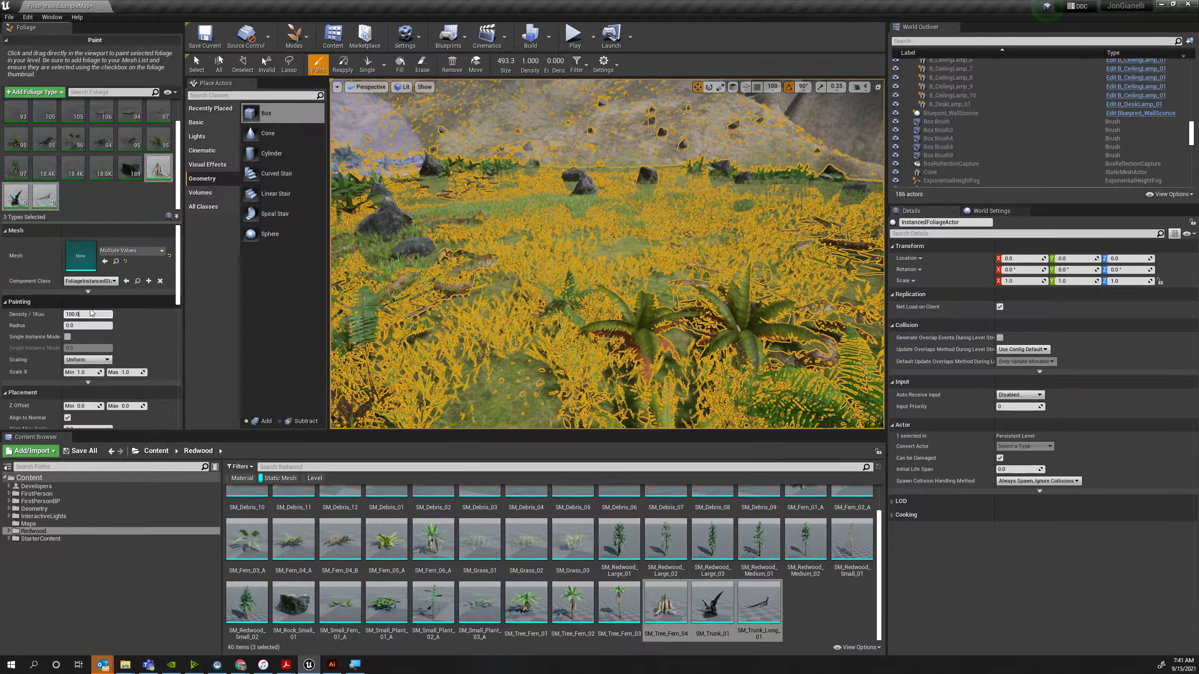
key(Tab)
Paint sparse stumps and trunks over the grass around the house and on both sides of the dirt path.
drag(609, 236, 628, 279)
mouse_move(628, 279)
right_down()
mouse_move(650, 260)
mouse_move(623, 264)
mouse_move(661, 255)
right_up()
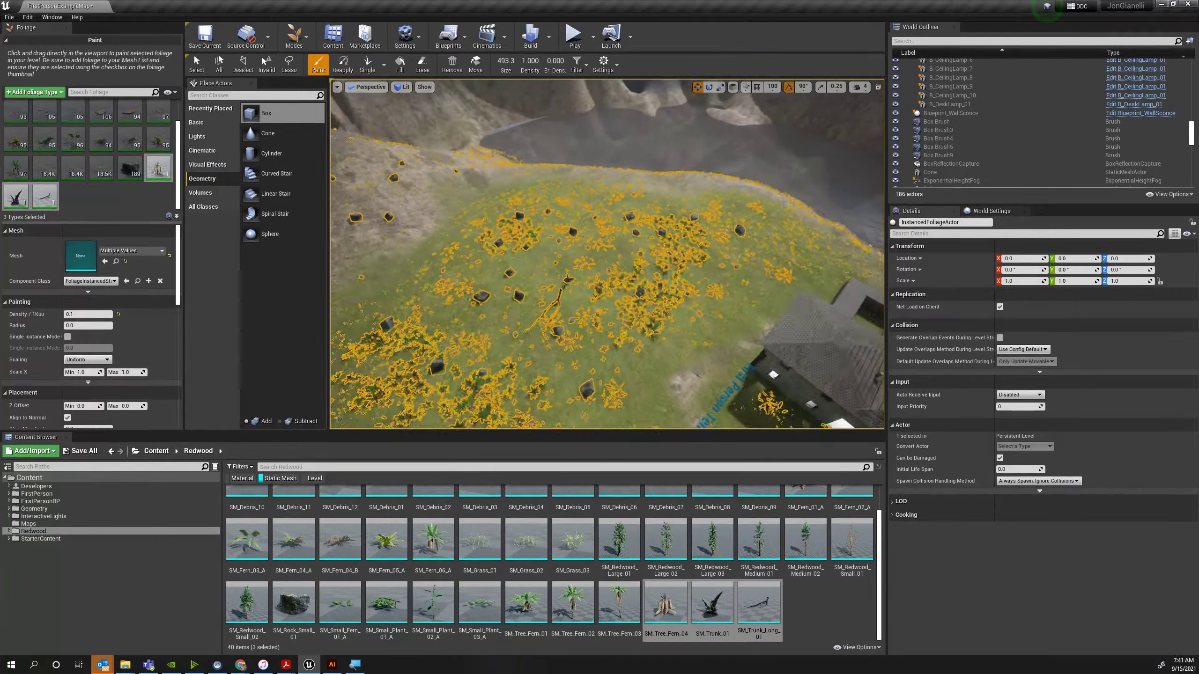
right_drag(561, 348, 481, 356)
click(612, 378)
right_drag(613, 378, 529, 373)
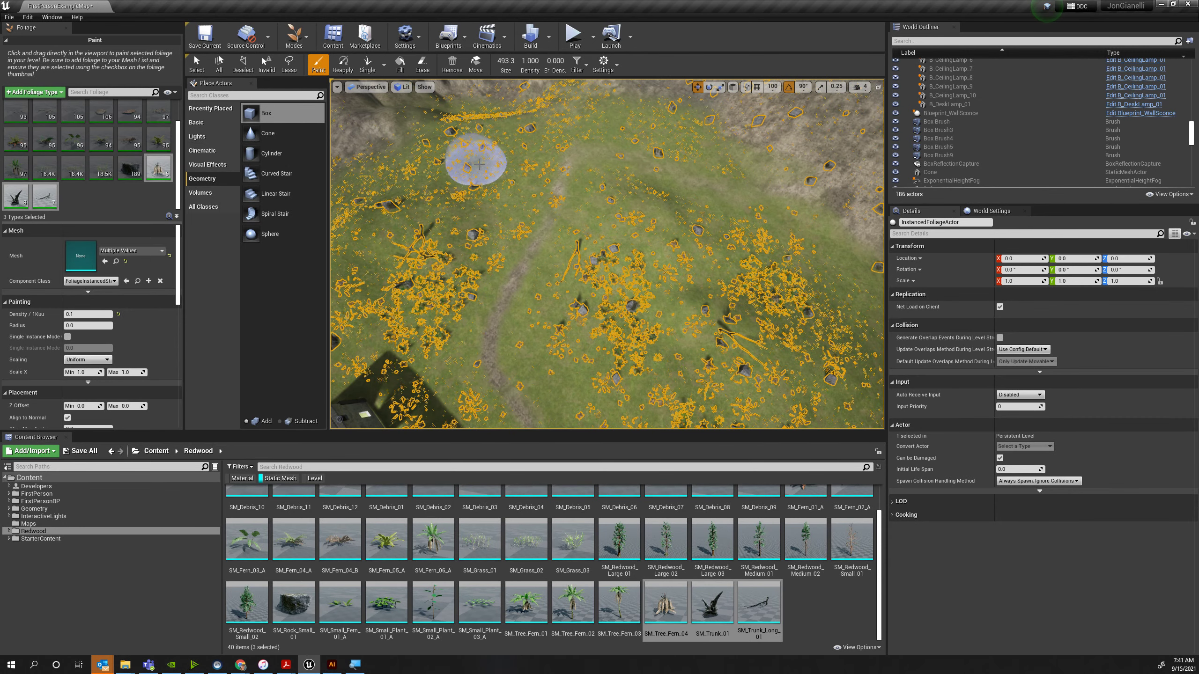
click(479, 164)
right_drag(480, 164, 482, 180)
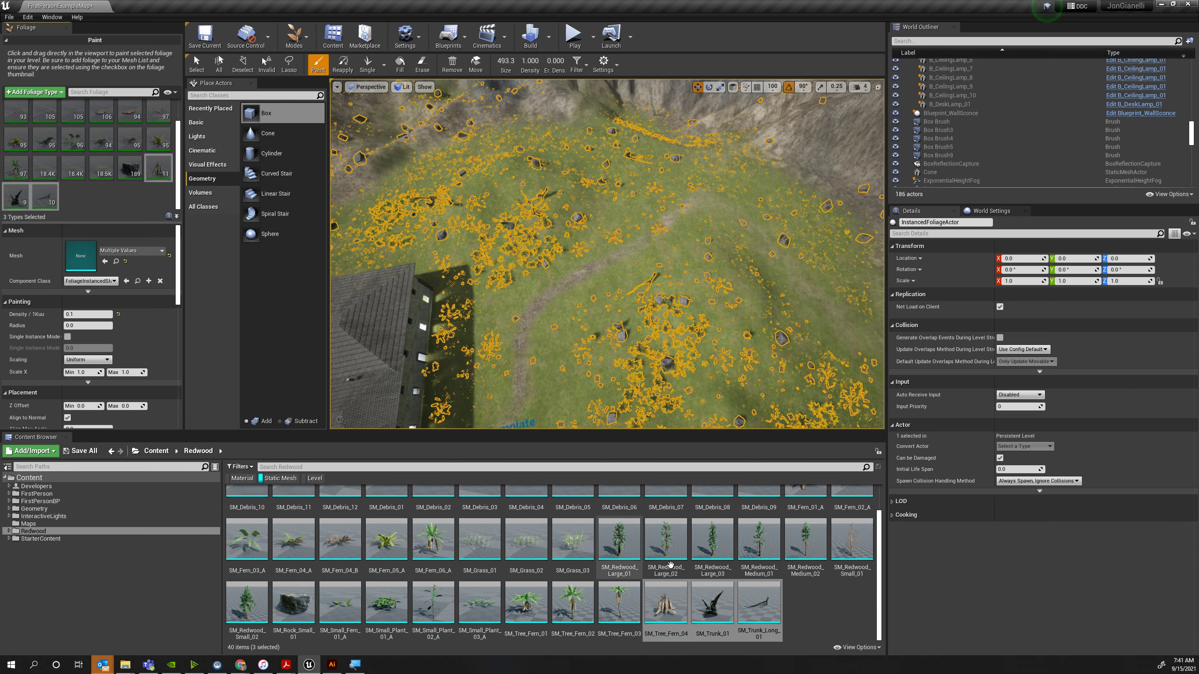
With the stump and trunk types disabled for painting, add SM_Tree_Fern_01, SM_Tree_Fern_02 and SM_Tree_Fern_03 as foliage types.
click(627, 598)
shift+click(529, 609)
drag(529, 610, 123, 212)
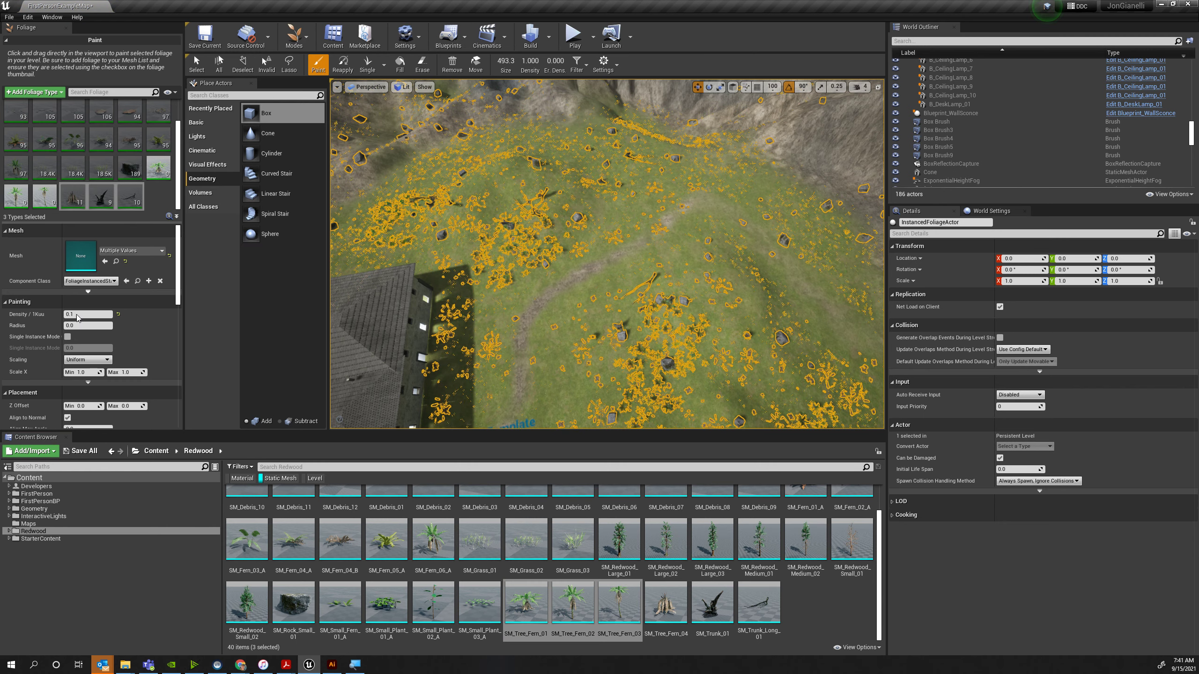
Set the density of the three new tree fern types to 1.0 and their collision preset to BlockAll.
click(158, 168)
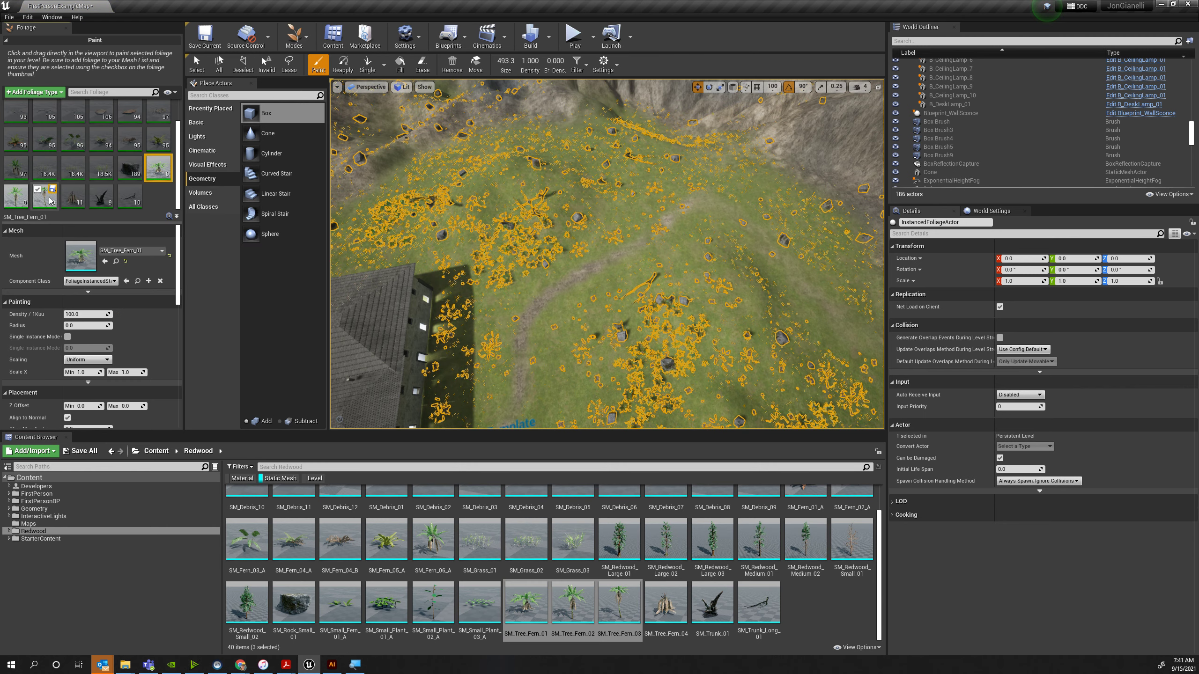
shift+click(51, 201)
click(97, 315)
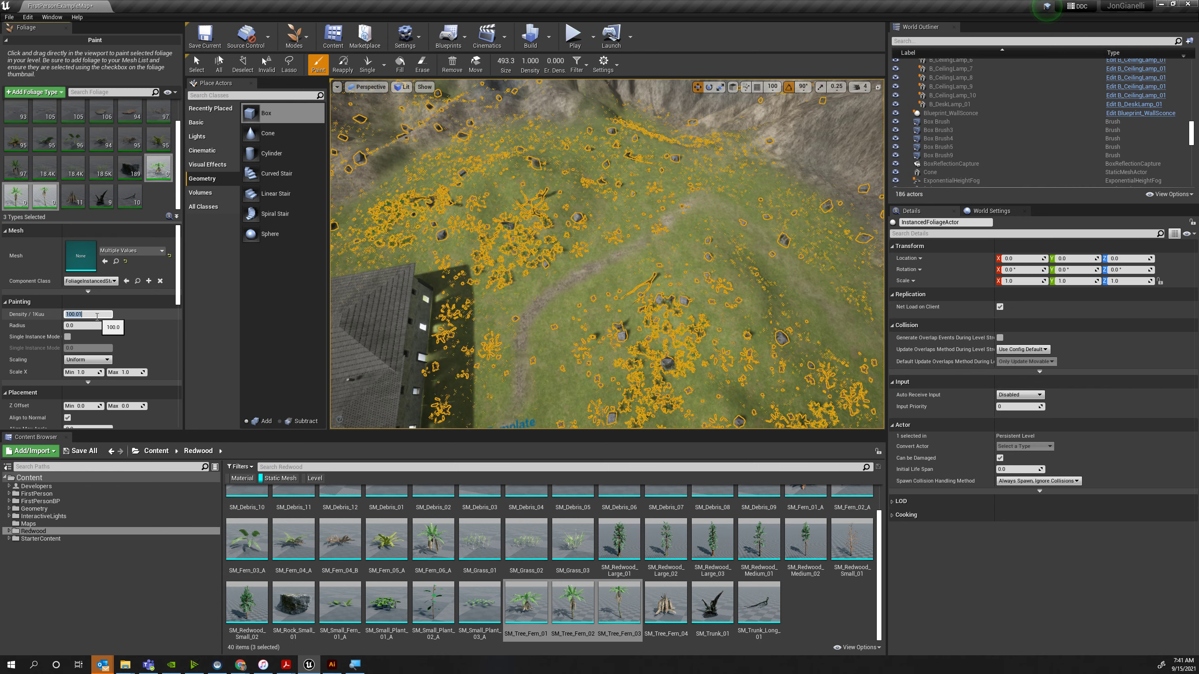
scroll(151, 323, down, 7)
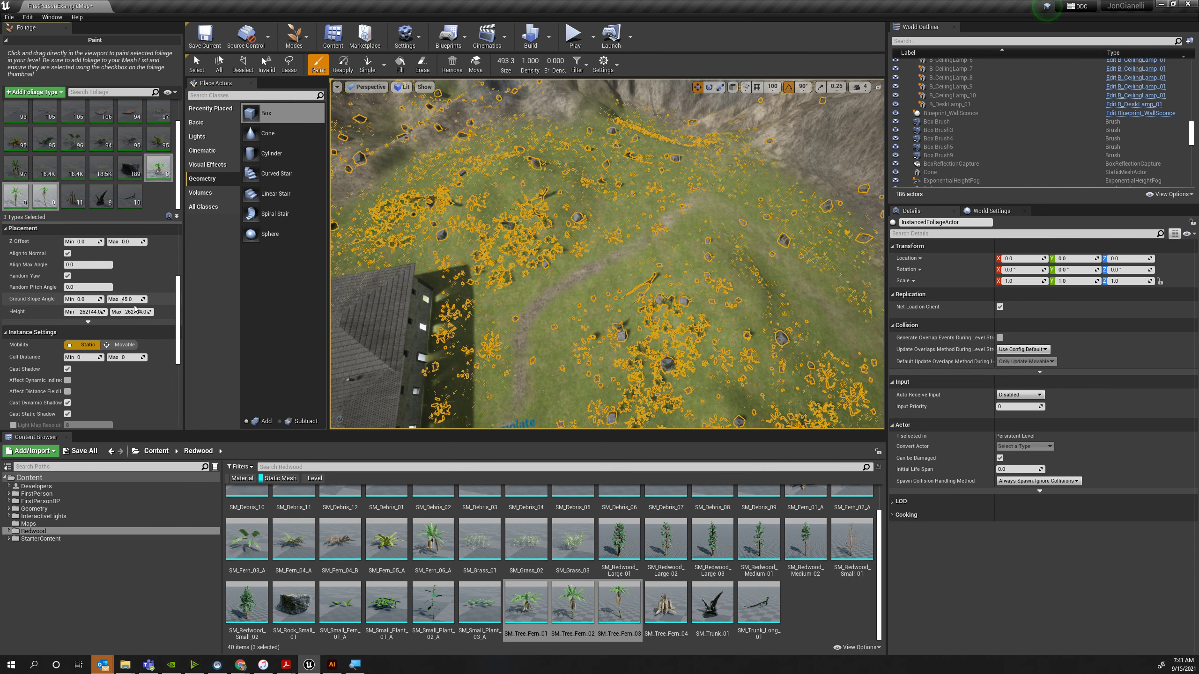
scroll(128, 330, down, 2)
click(107, 391)
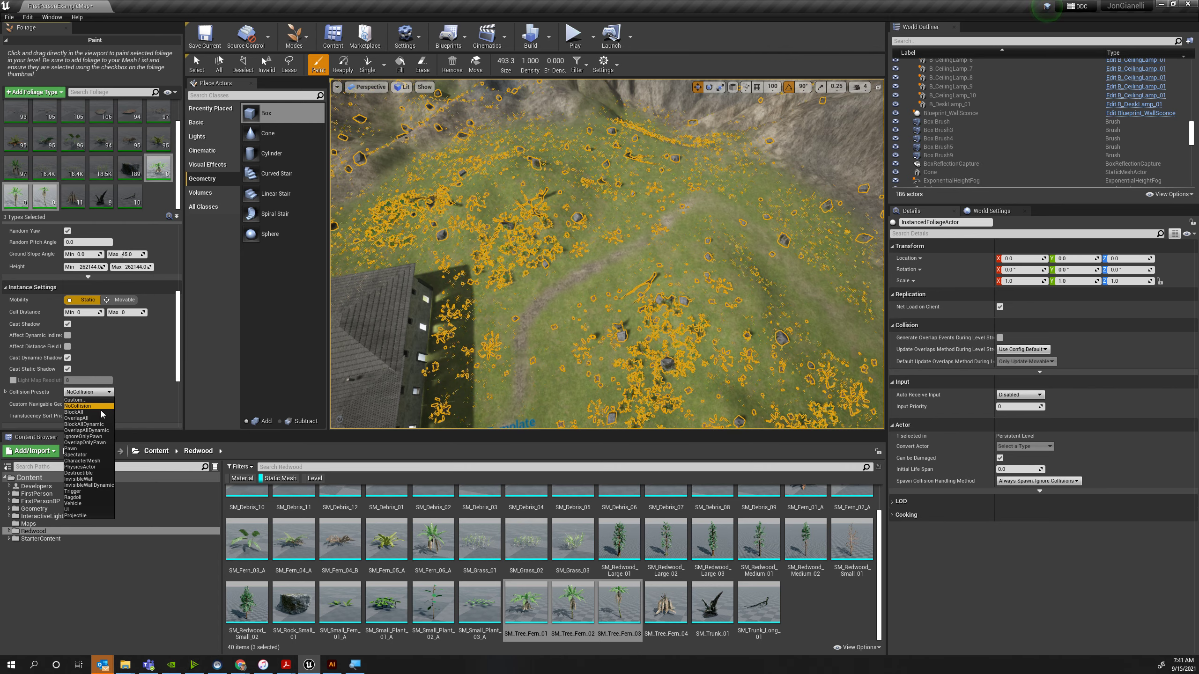
click(85, 412)
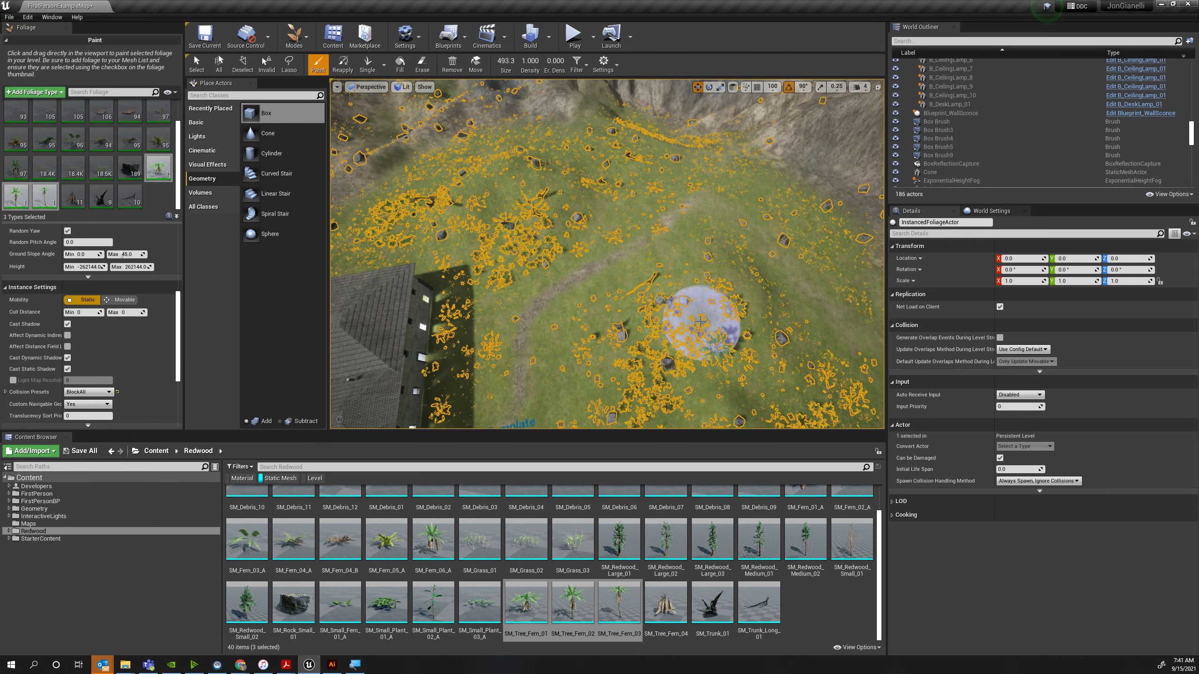
Try painting the tree ferns on the grass among the rocks and trunks, and undo the strokes.
right_drag(711, 271, 704, 256)
key(w)
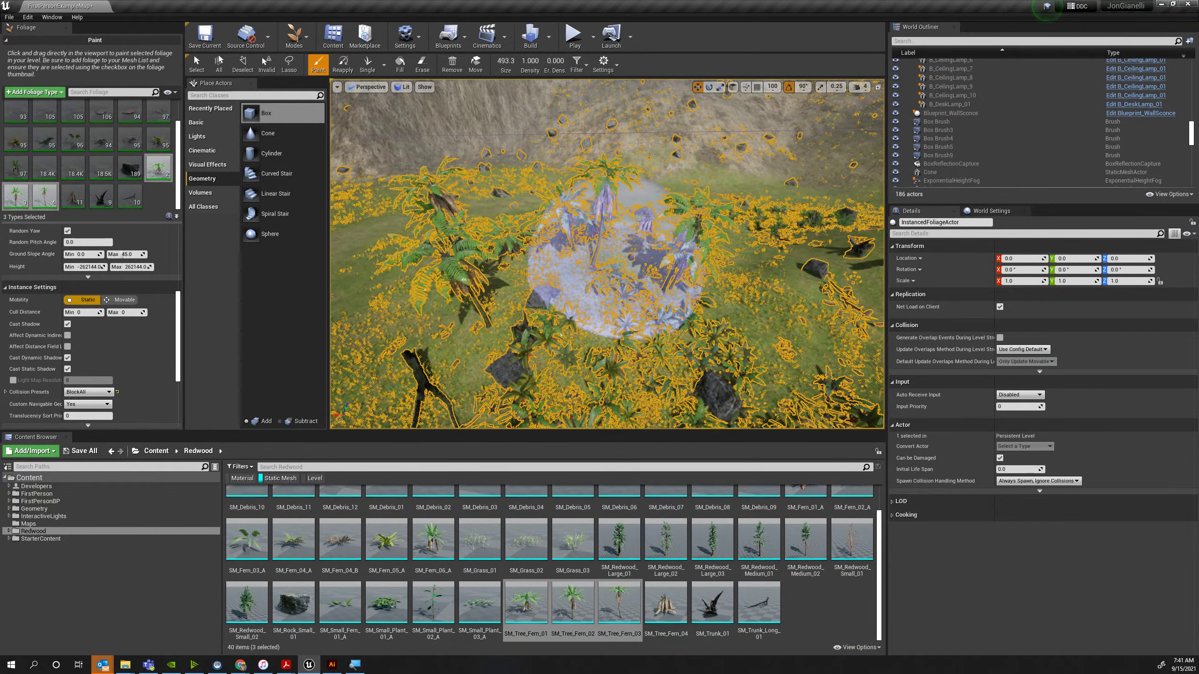
right_click(615, 262)
right_drag(609, 263, 568, 266)
key(g)
mouse_move(642, 319)
right_down()
mouse_move(607, 318)
mouse_move(614, 295)
mouse_move(670, 293)
mouse_move(665, 313)
mouse_move(602, 310)
mouse_move(685, 287)
right_up()
key(w)
key(a)
key(ctrl+z)
key(ctrl+z)
key(ctrl+z)
key(ctrl+z)
key(ctrl+z)
Turn off Align to Normal for the three tree fern foliage types.
right_drag(557, 279, 533, 307)
scroll(113, 356, up, 3)
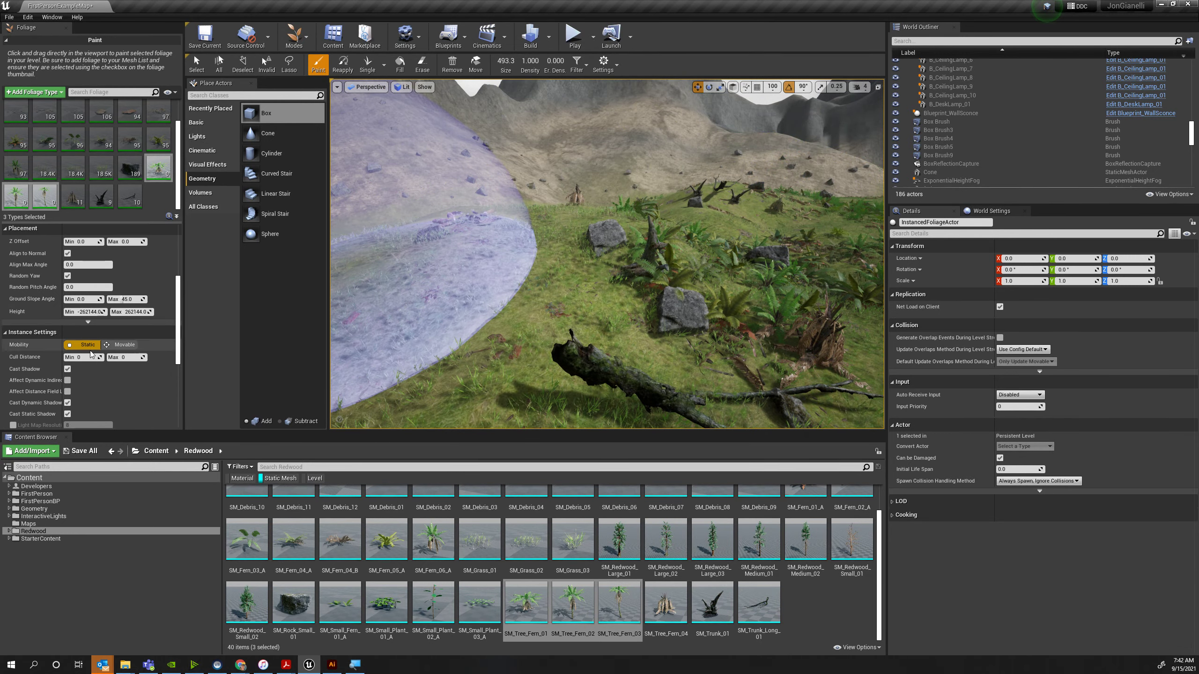
scroll(113, 356, up, 2)
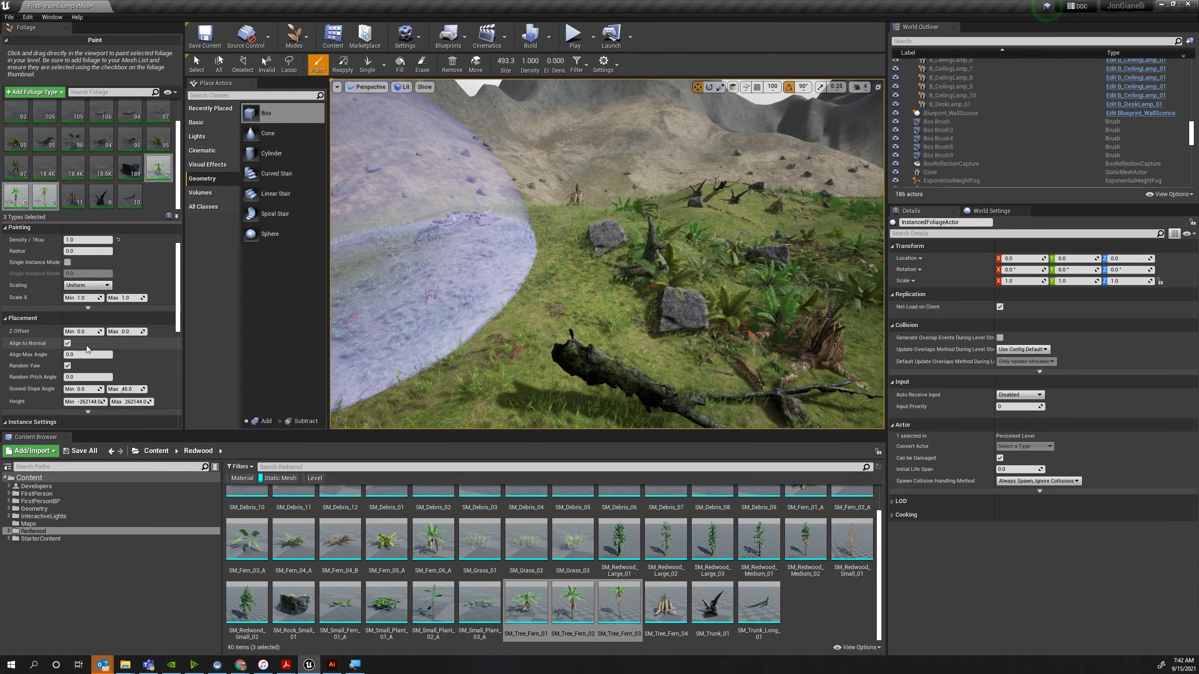
click(67, 344)
Paint clusters of tree ferns on the grass across the dirt path from the house.
drag(533, 274, 691, 252)
mouse_move(691, 256)
right_down()
mouse_move(557, 253)
mouse_move(651, 270)
mouse_move(664, 255)
right_up()
key(s)
mouse_move(664, 255)
mouse_down()
mouse_move(576, 235)
mouse_move(588, 221)
mouse_up()
right_drag(666, 218, 699, 217)
click(566, 227)
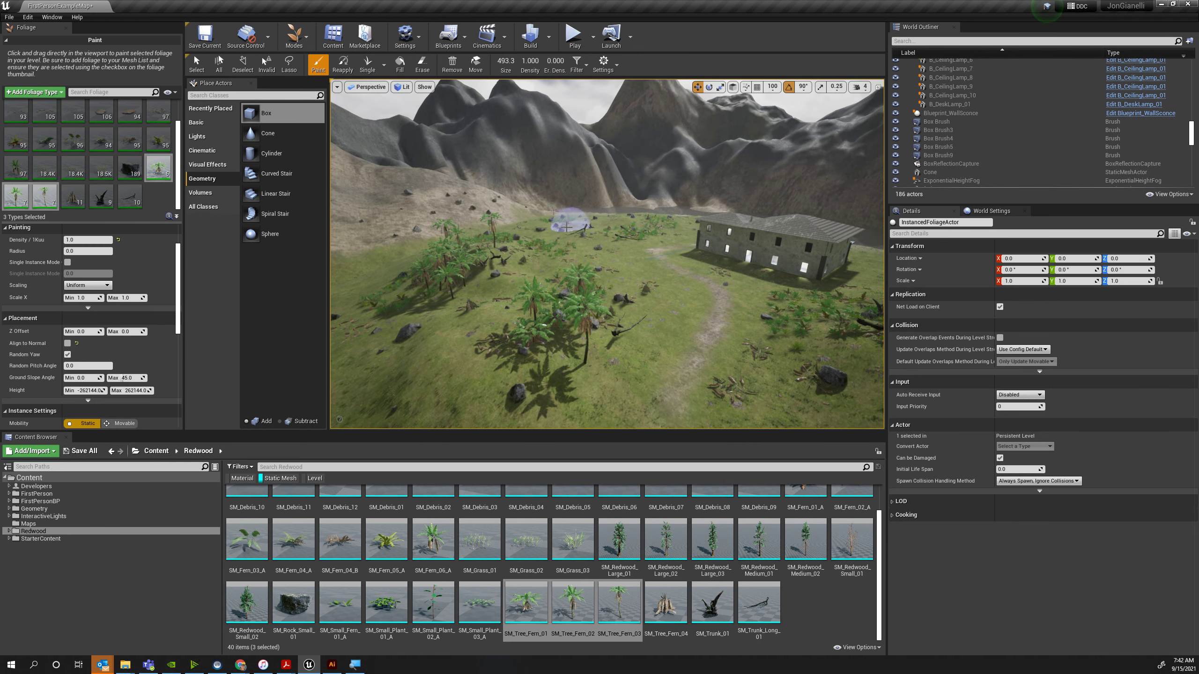
Paint more tree ferns on the grass beside the house and at the foot of the rocky slope.
right_drag(593, 235, 670, 234)
drag(599, 246, 627, 277)
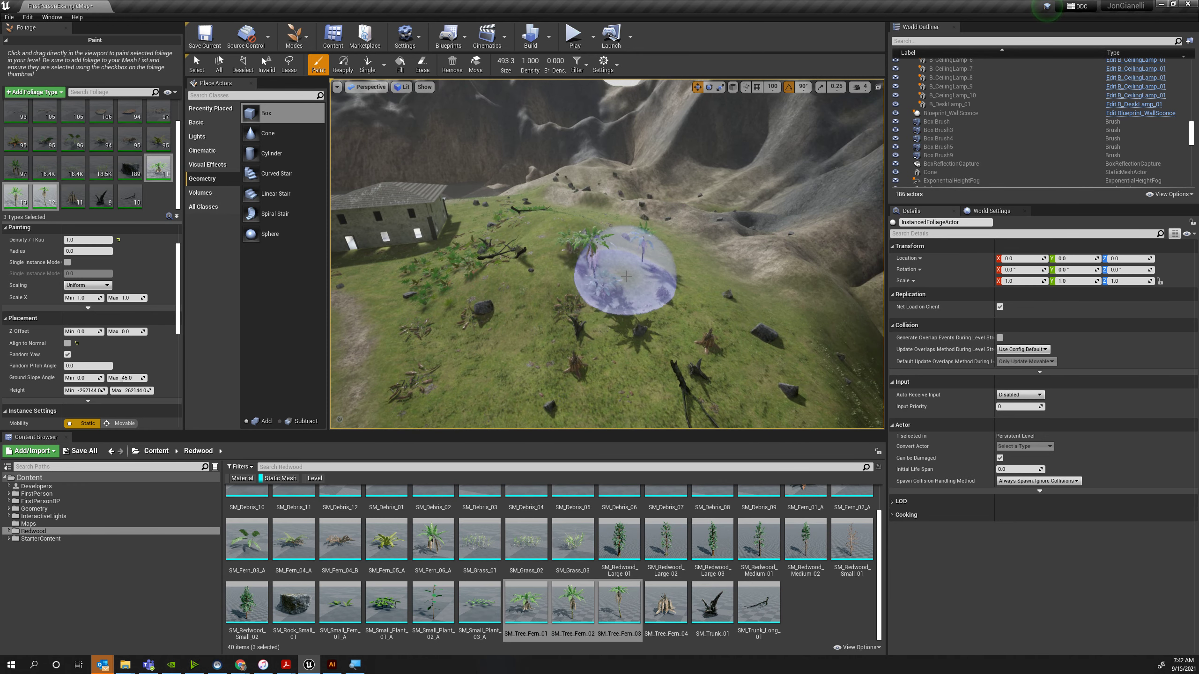
click(683, 303)
key(w)
right_drag(683, 305, 798, 331)
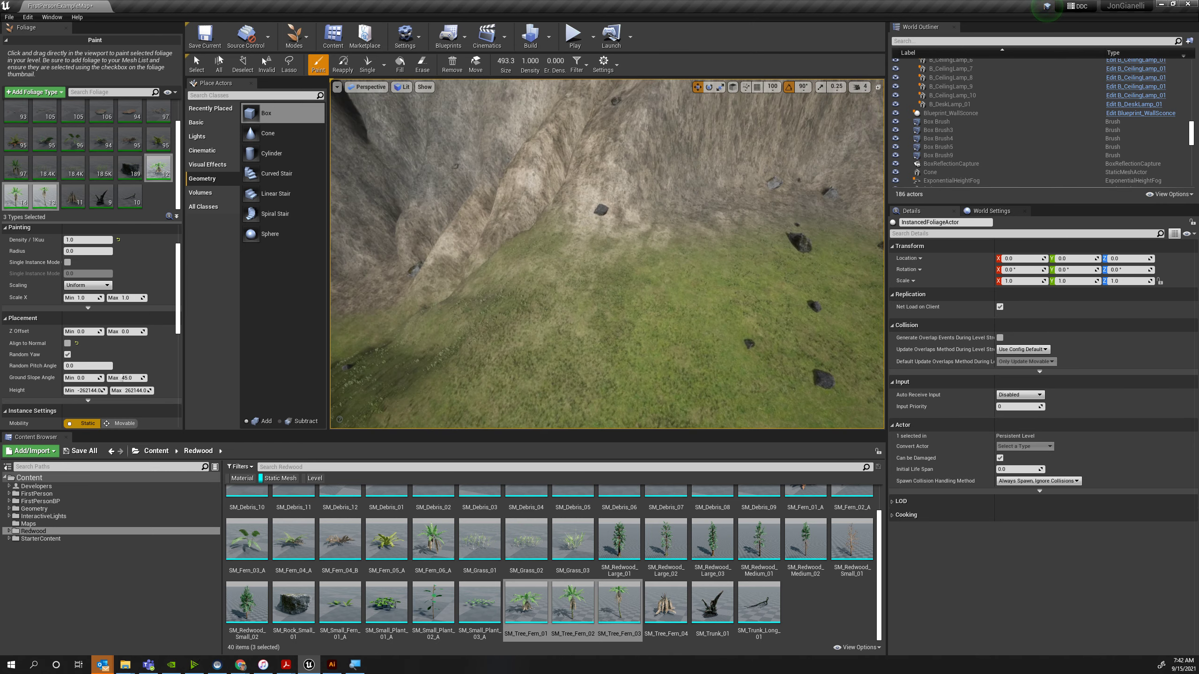
click(766, 279)
right_drag(764, 279, 831, 283)
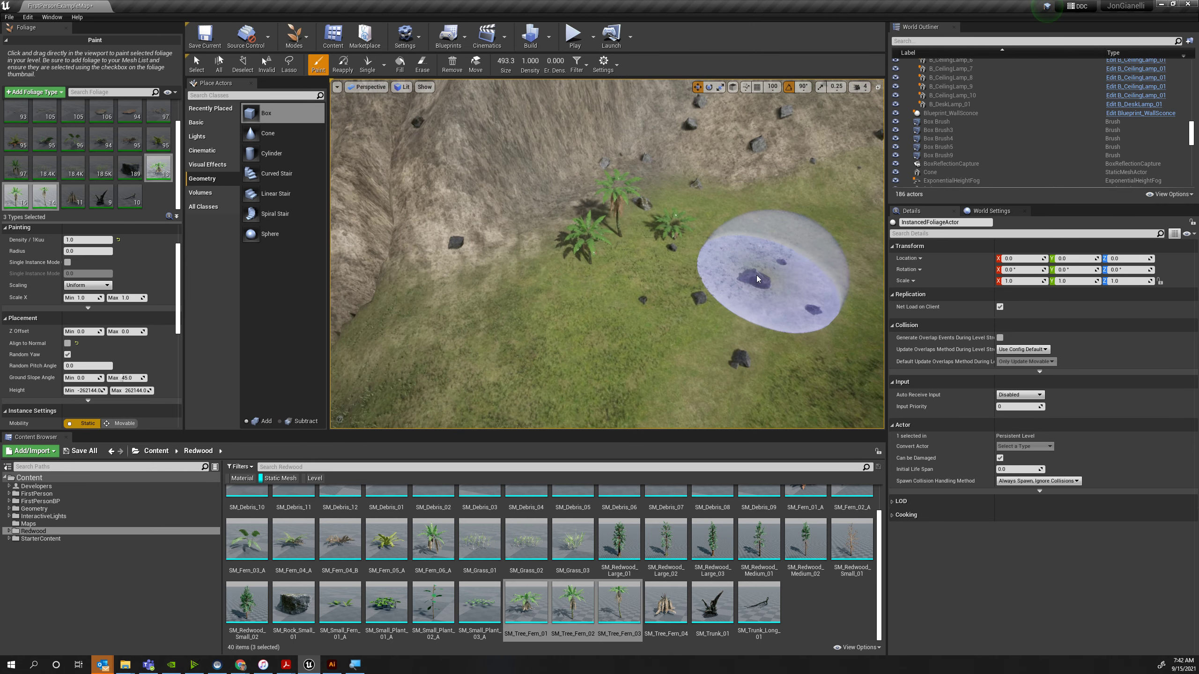
right_drag(769, 260, 859, 234)
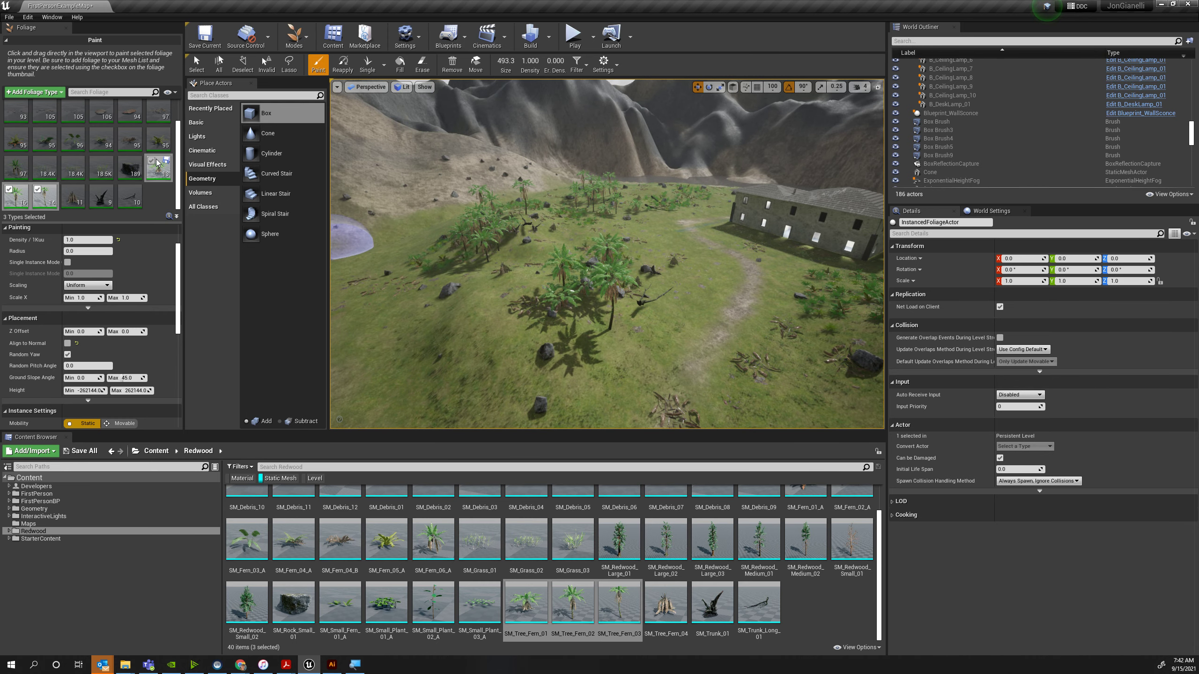
With the tree ferns disabled for painting, add SM_Small_Fern_01_A, SM_Small_Plant_01_A, SM_Small_Plant_02_A and SM_Small_Plant_03_A as foliage types and select them.
click(479, 601)
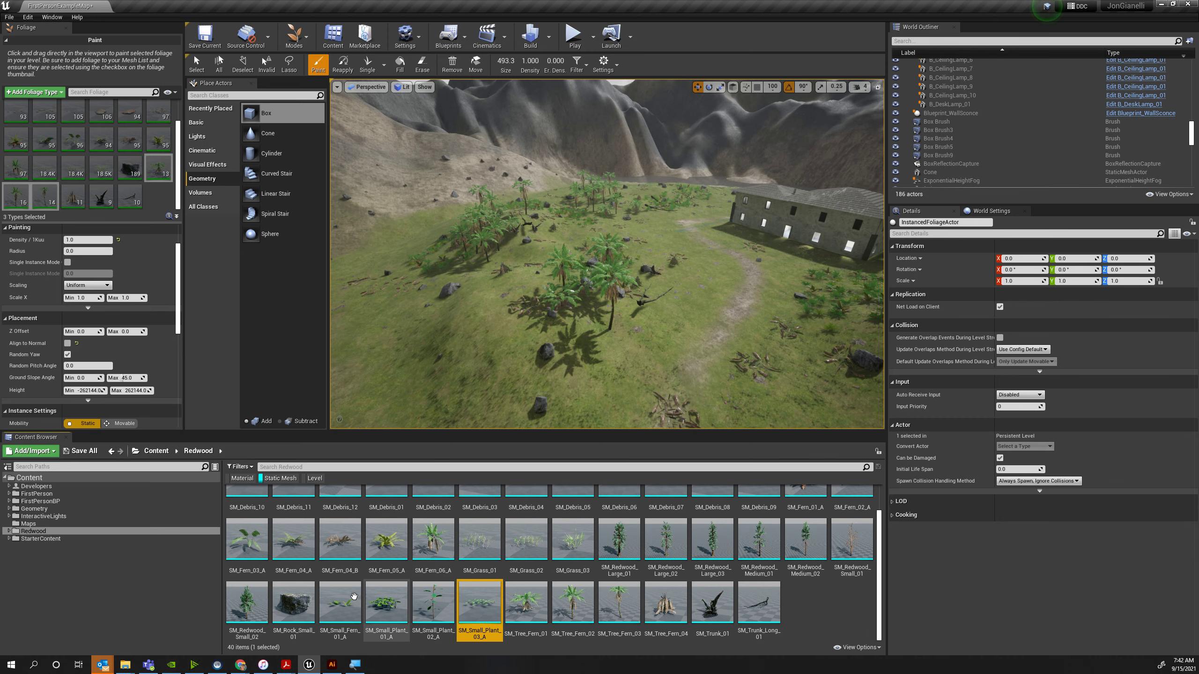
shift+click(340, 602)
ctrl+click(251, 606)
ctrl+click(251, 606)
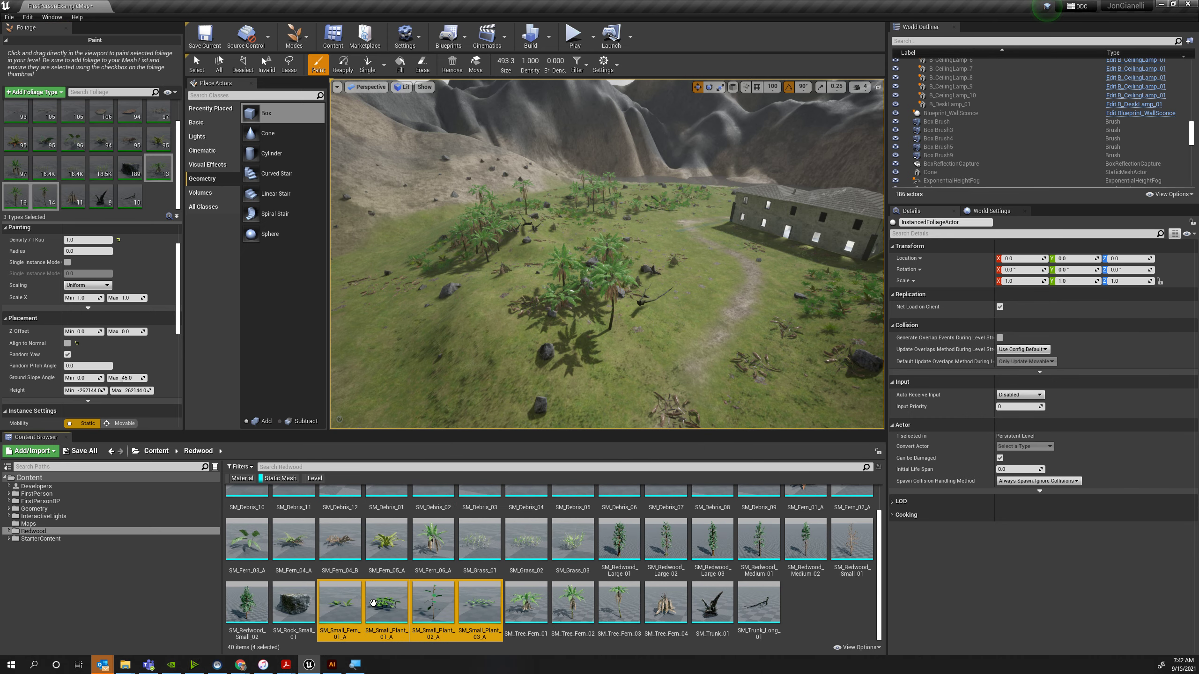
scroll(147, 304, down, 3)
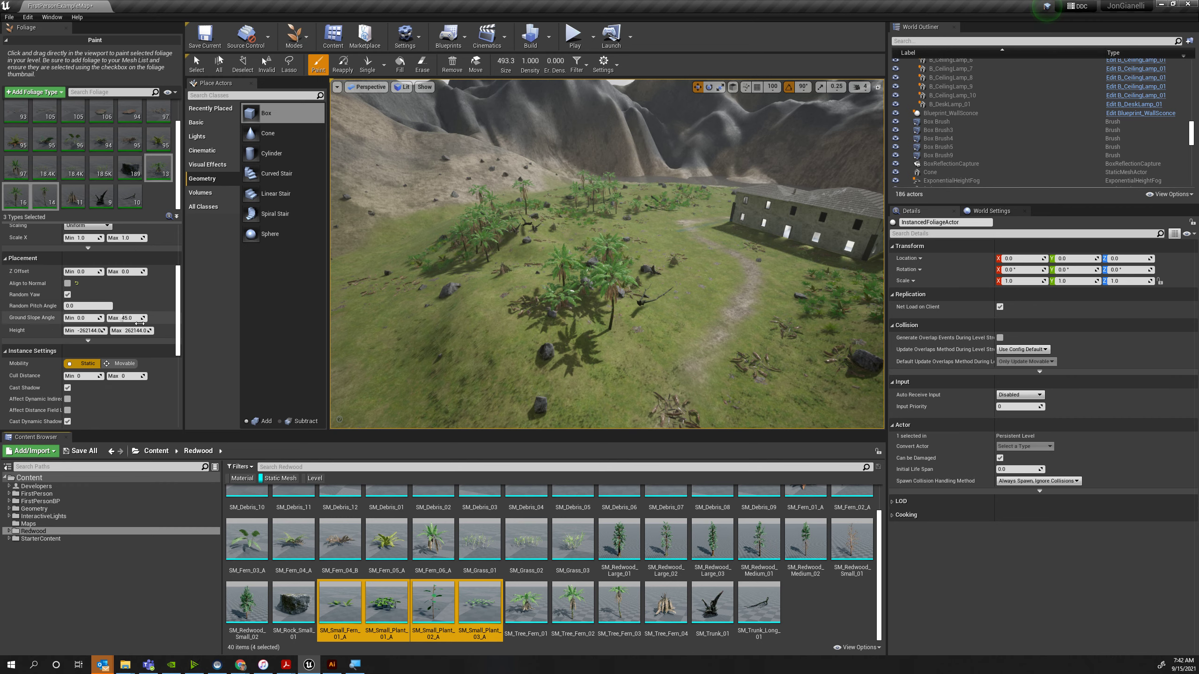
drag(341, 603, 138, 217)
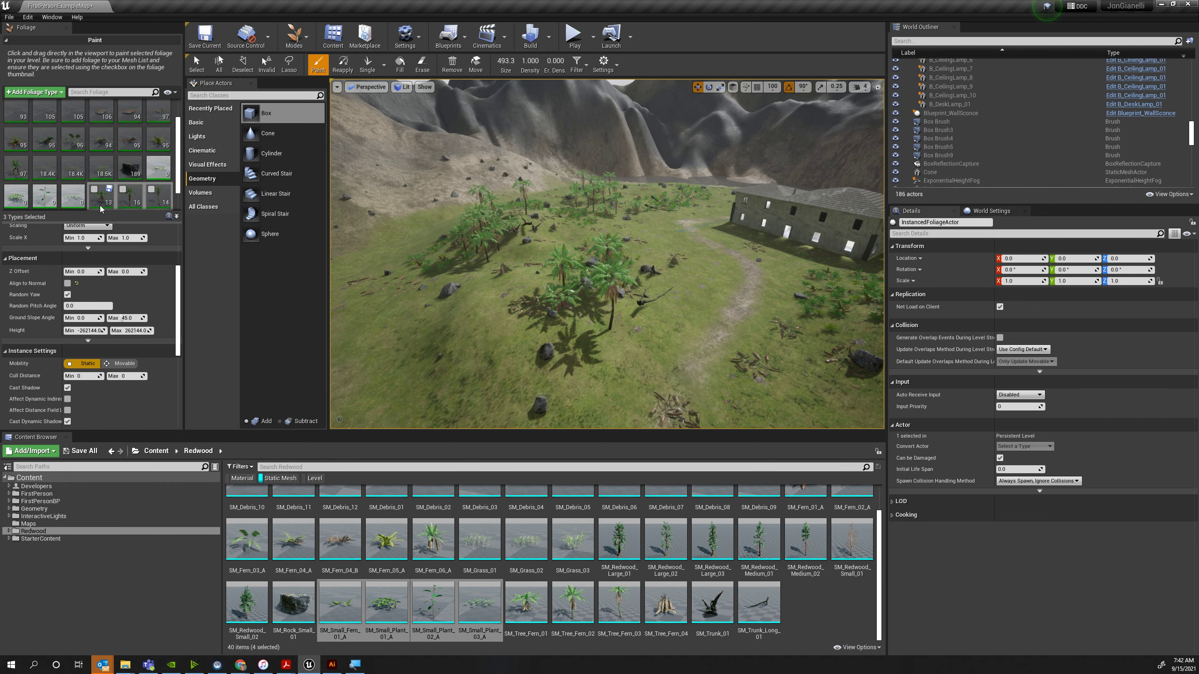
click(78, 202)
Try painting the small ferns and plants over the grass around the tree ferns, and undo the strokes.
mouse_move(596, 348)
mouse_down()
mouse_move(606, 356)
mouse_move(654, 316)
mouse_up()
mouse_move(641, 303)
right_down()
mouse_move(647, 291)
mouse_move(648, 314)
mouse_move(647, 302)
mouse_move(631, 321)
mouse_move(643, 331)
right_up()
key(w)
key(s)
drag(693, 307, 761, 296)
mouse_move(701, 222)
right_down()
mouse_move(697, 245)
mouse_move(696, 227)
mouse_move(708, 246)
mouse_move(647, 265)
right_up()
key(w)
key(s)
key(w)
key(s)
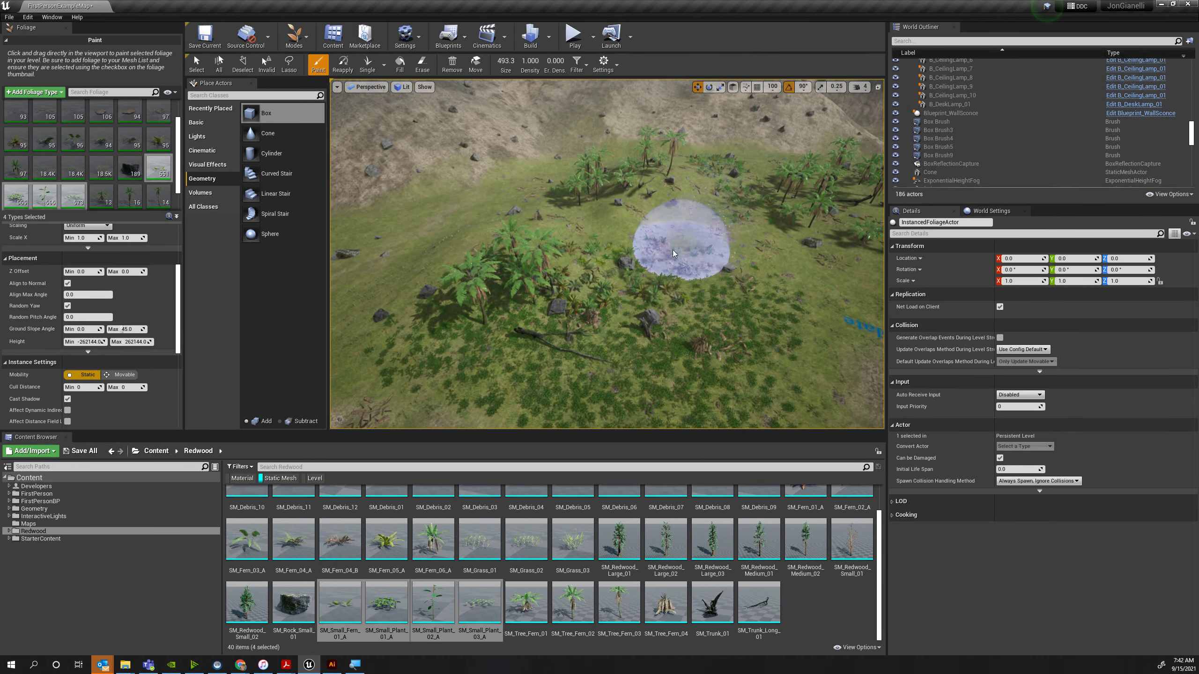
key(ctrl+z)
key(ctrl+z)
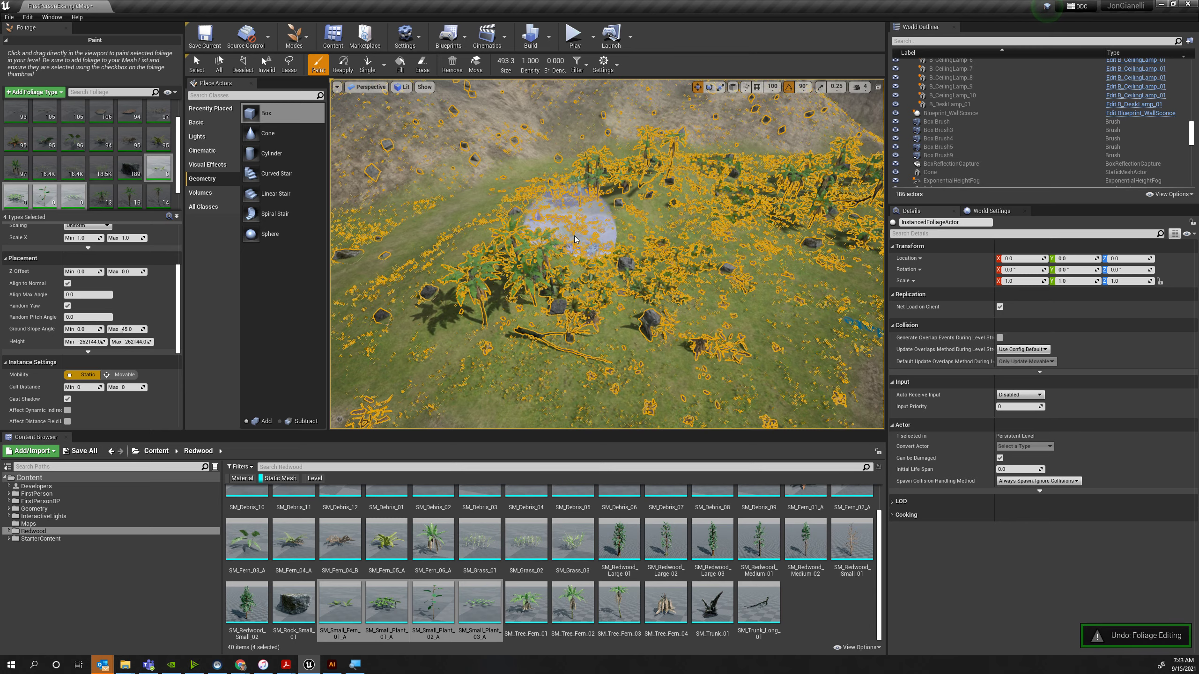
Paint small ferns and plants beneath the tree fern clusters and over the grass toward the rocky slope.
right_drag(564, 299, 524, 297)
mouse_move(642, 288)
mouse_down()
mouse_move(656, 281)
mouse_move(643, 209)
mouse_move(709, 268)
mouse_move(572, 233)
mouse_move(688, 206)
mouse_up()
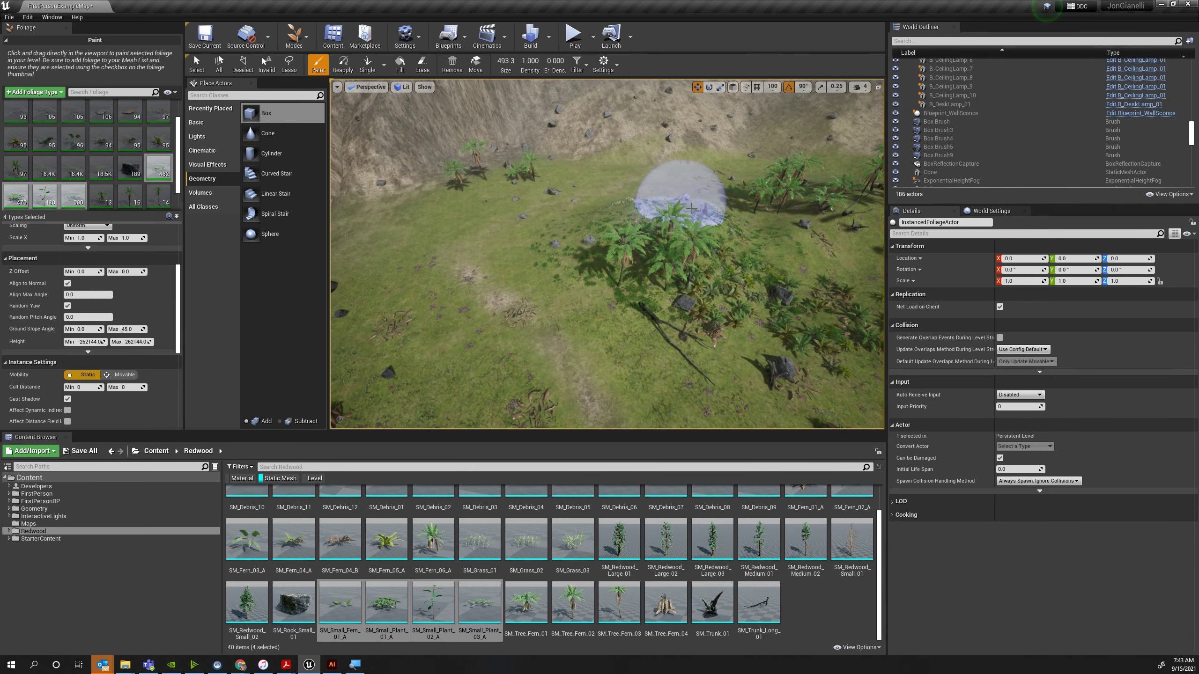
right_drag(746, 241, 743, 252)
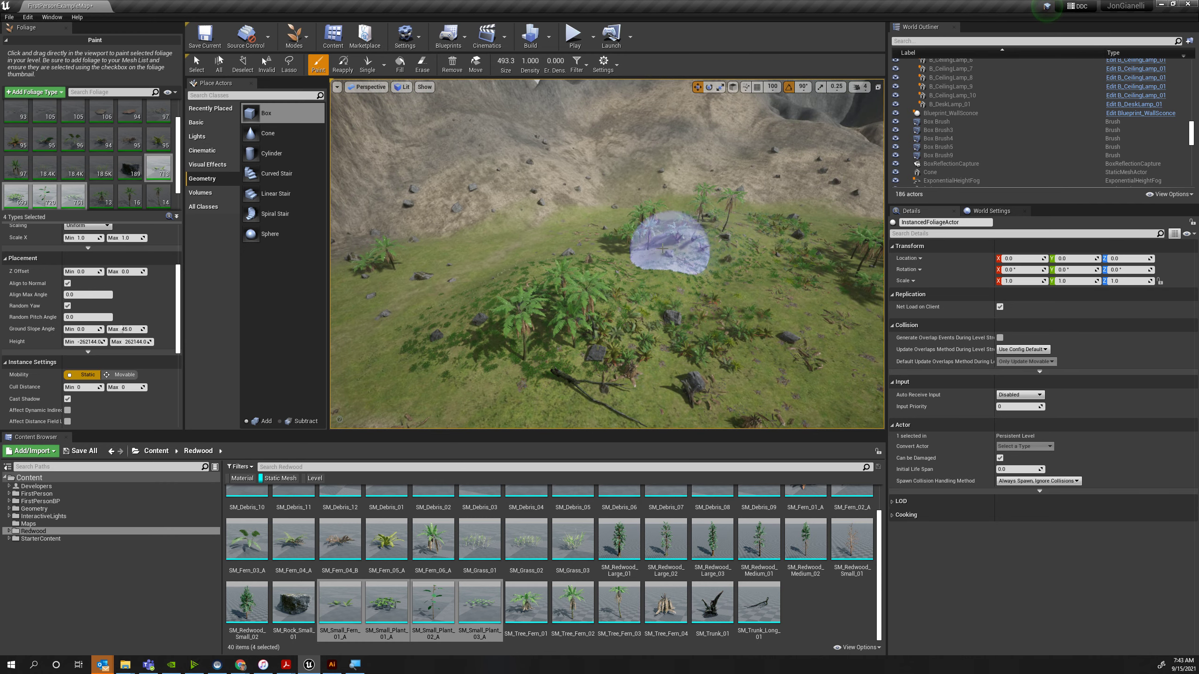
right_drag(758, 250, 755, 250)
drag(669, 218, 727, 225)
right_drag(727, 225, 723, 228)
drag(606, 203, 548, 206)
right_drag(611, 206, 625, 210)
mouse_move(626, 211)
mouse_down()
mouse_move(691, 310)
mouse_move(575, 258)
mouse_move(722, 289)
mouse_move(709, 348)
mouse_move(790, 268)
mouse_move(646, 239)
mouse_up()
Extend the painted small ferns and plants across the remaining grass between the rocks and tree ferns.
right_drag(647, 239, 660, 244)
mouse_move(641, 245)
mouse_down()
mouse_move(547, 332)
mouse_move(562, 326)
mouse_up()
right_drag(561, 326, 564, 340)
drag(637, 307, 831, 352)
mouse_move(830, 352)
right_down()
mouse_move(828, 333)
mouse_move(783, 321)
mouse_move(779, 283)
mouse_move(741, 281)
mouse_move(793, 279)
mouse_move(694, 302)
mouse_move(679, 331)
mouse_move(702, 360)
right_up()
key(w)
key(s)
mouse_move(703, 359)
mouse_down()
mouse_move(643, 282)
mouse_move(856, 255)
mouse_move(736, 314)
mouse_move(666, 243)
mouse_up()
right_drag(666, 243, 666, 213)
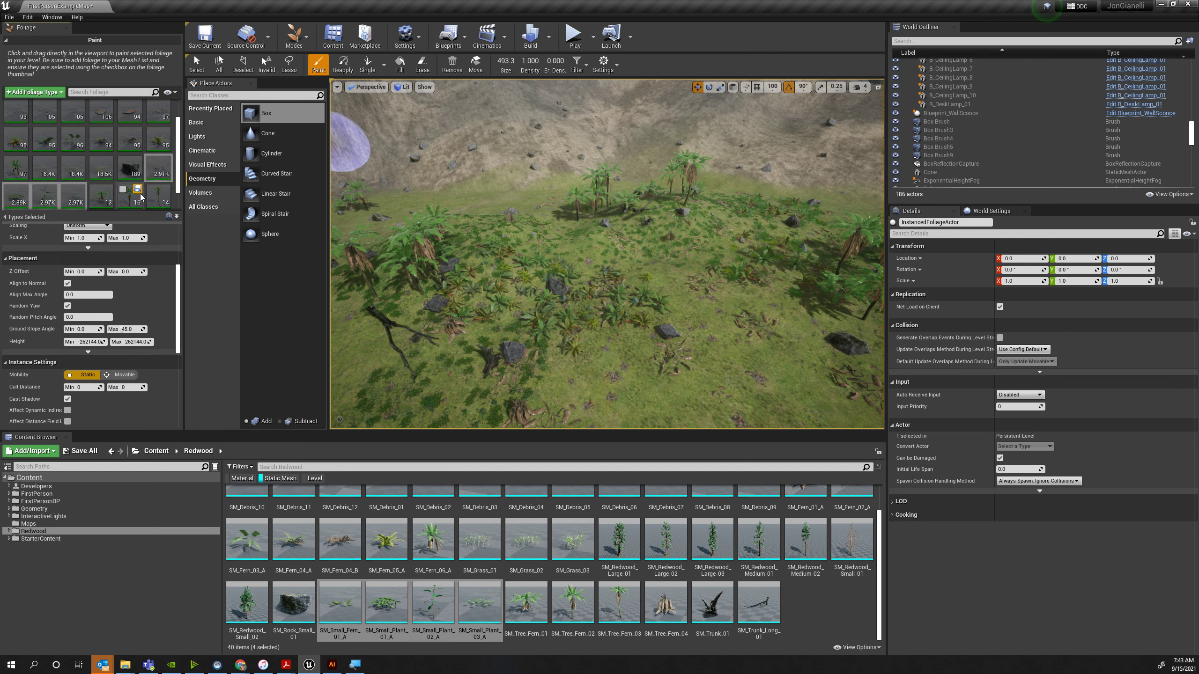
Try placing a single SM_Redwood_Large_01 mesh directly in the level among the ferns, and undo the placement.
click(100, 199)
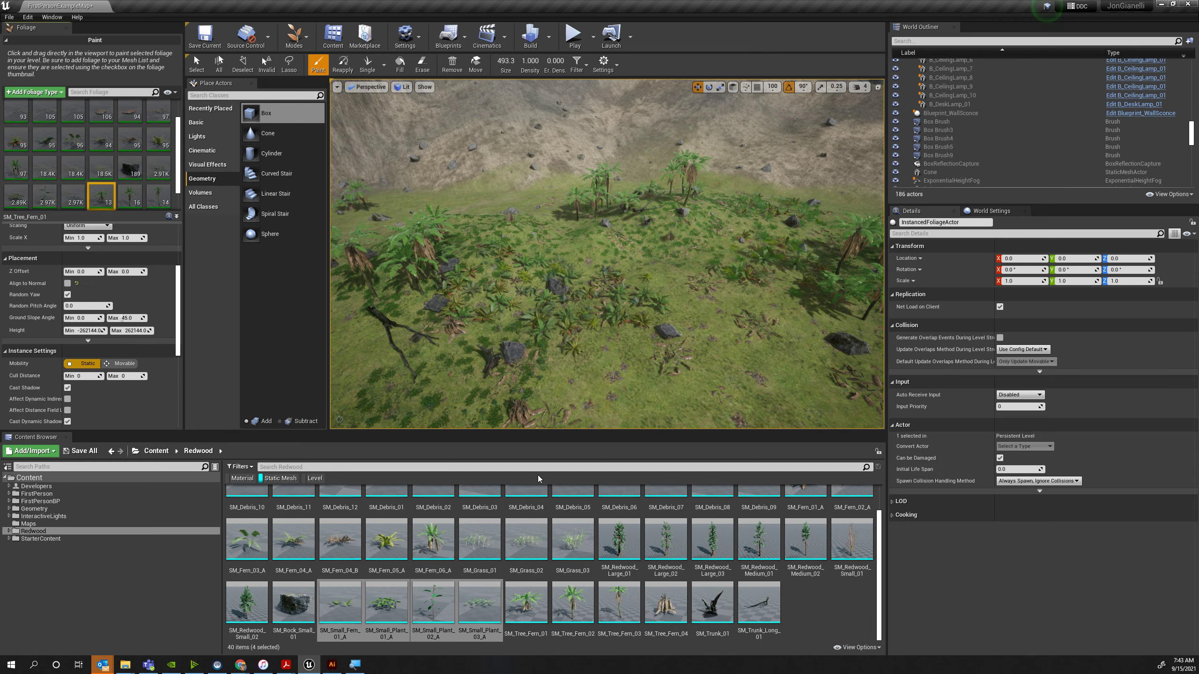
drag(618, 541, 648, 281)
key(ctrl+z)
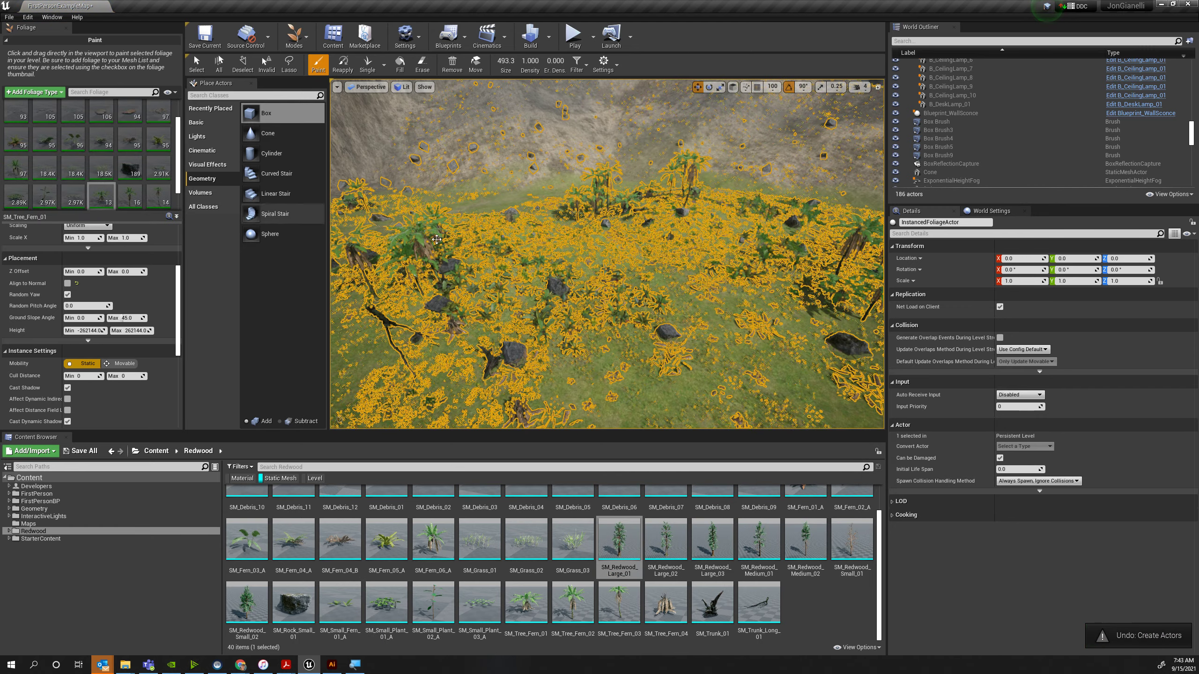
Add the seven redwood meshes, from SM_Redwood_Large_01 through SM_Redwood_Small_02, as foliage types.
scroll(141, 176, up, 1)
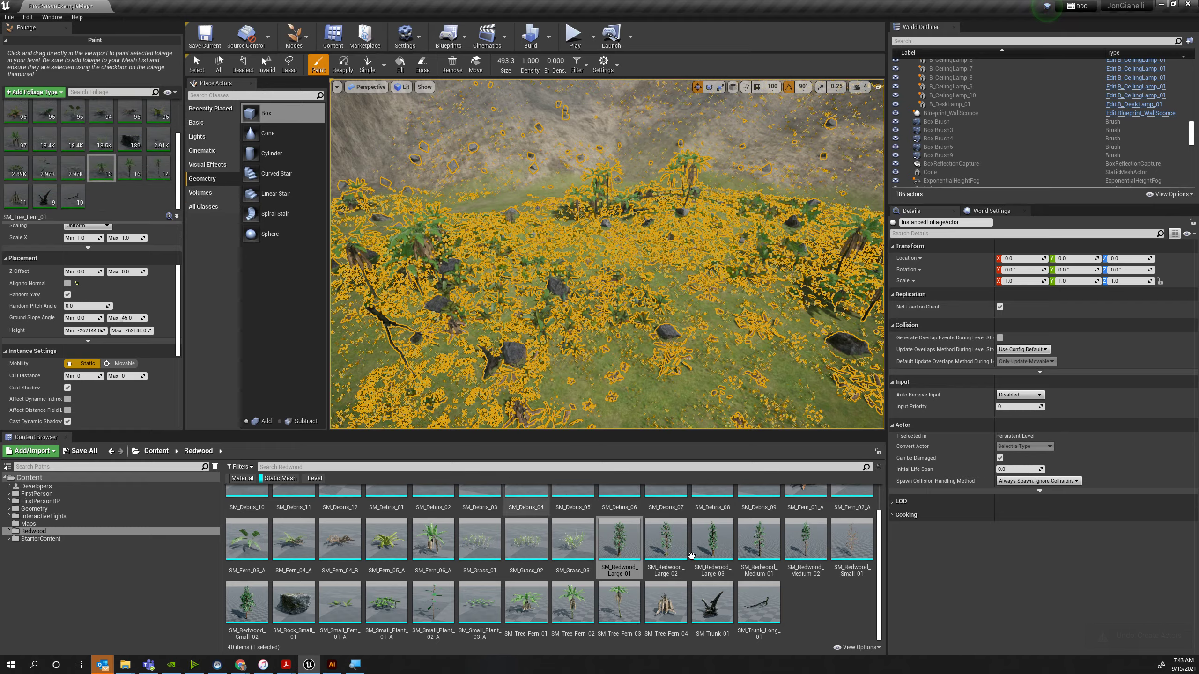
click(623, 543)
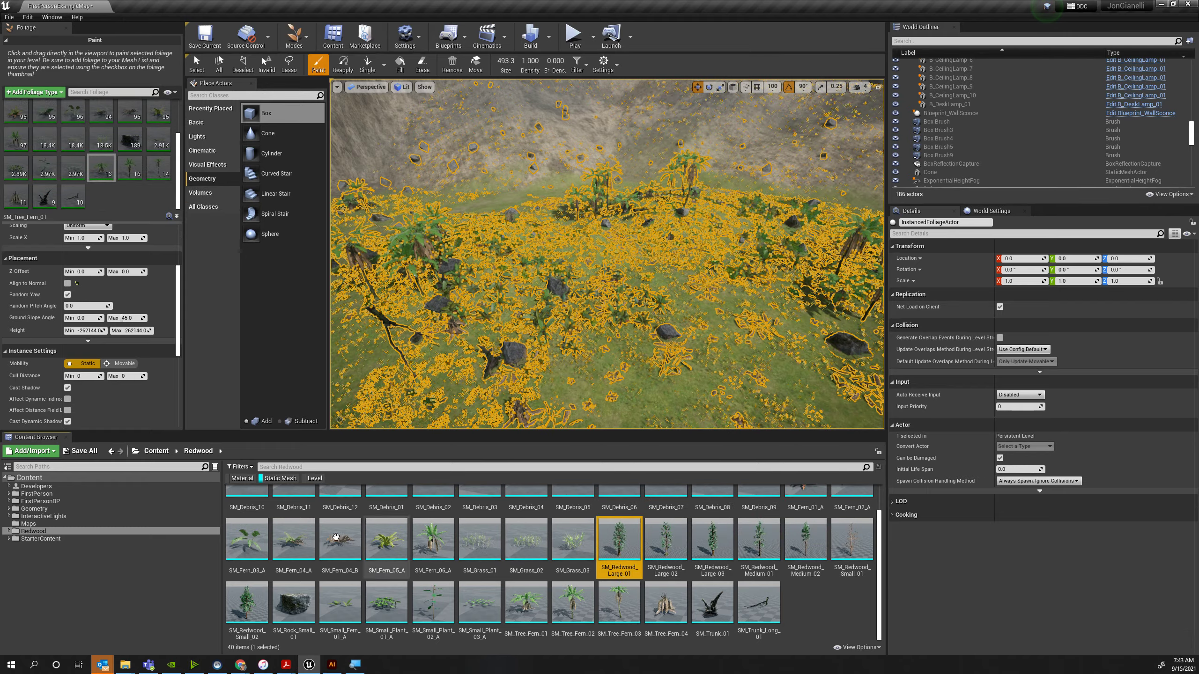
shift+click(255, 600)
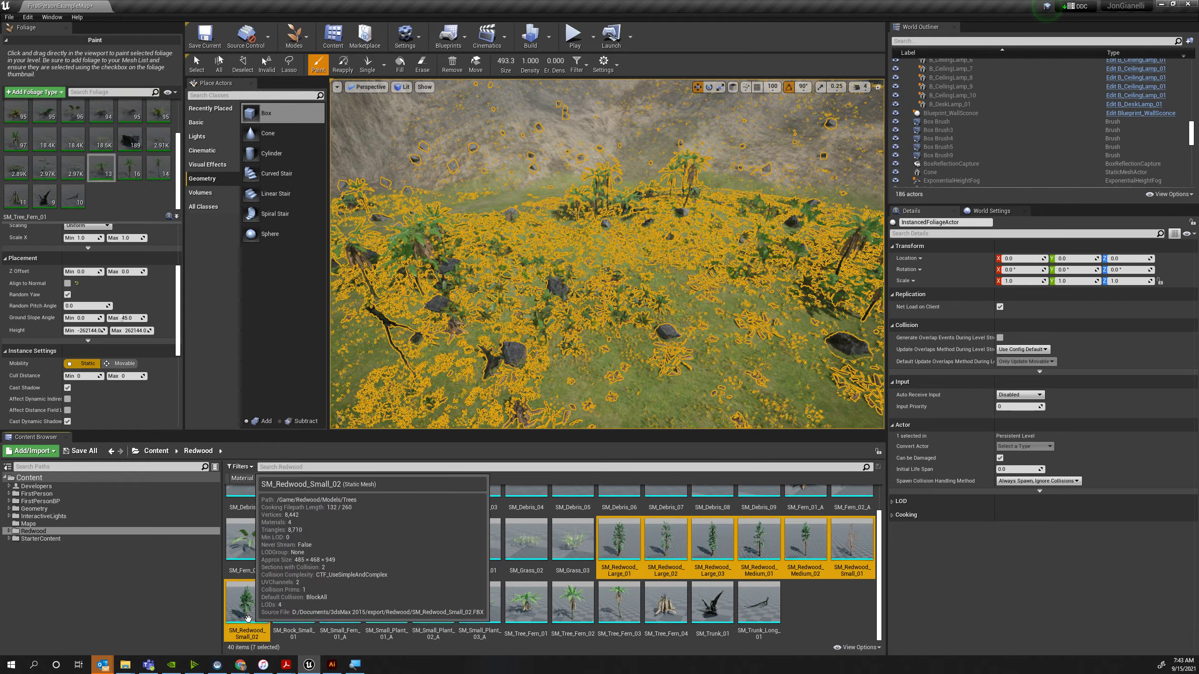
drag(255, 600, 139, 220)
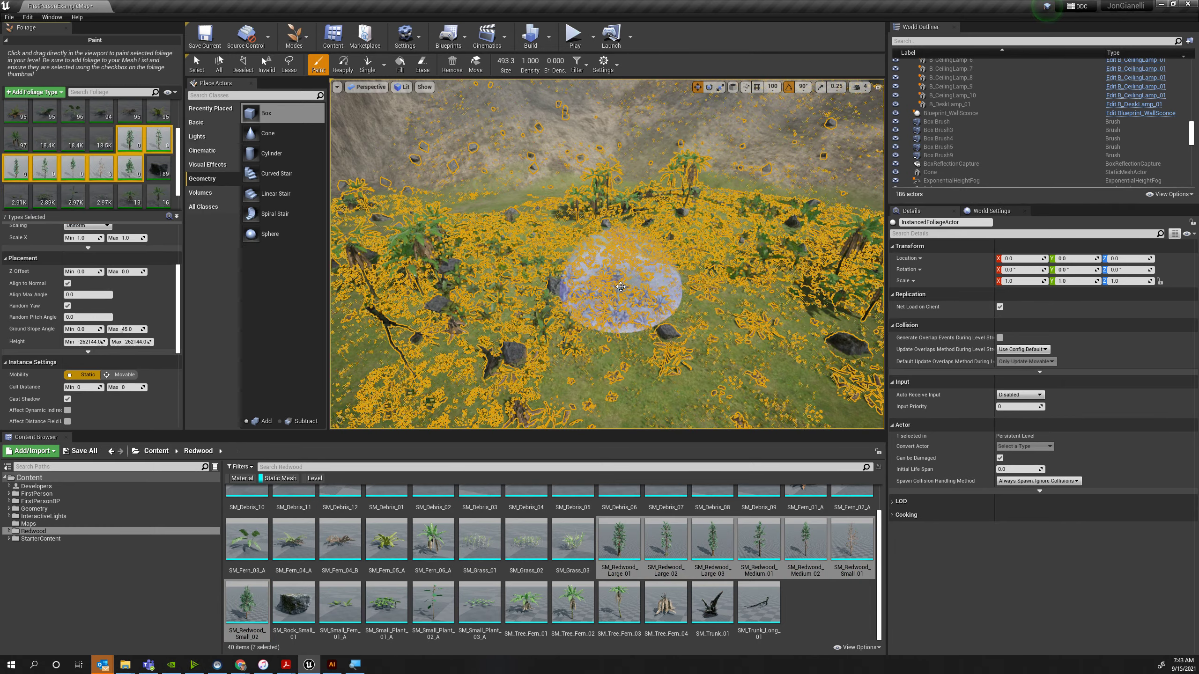
Try painting the redwoods on the grass among the ferns, and undo the stroke.
click(621, 286)
mouse_move(573, 225)
right_down()
mouse_move(569, 255)
mouse_move(573, 224)
right_up()
key(ctrl+z)
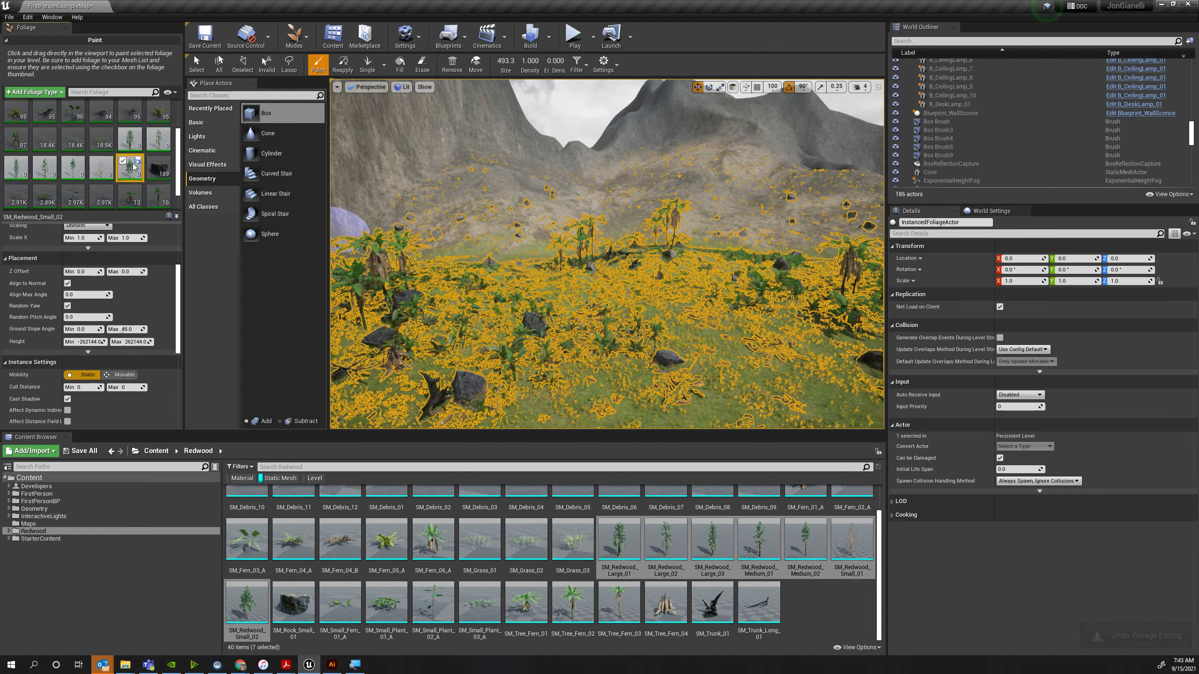
Set the collision preset of all seven redwood foliage types to BlockAll.
scroll(92, 294, up, 5)
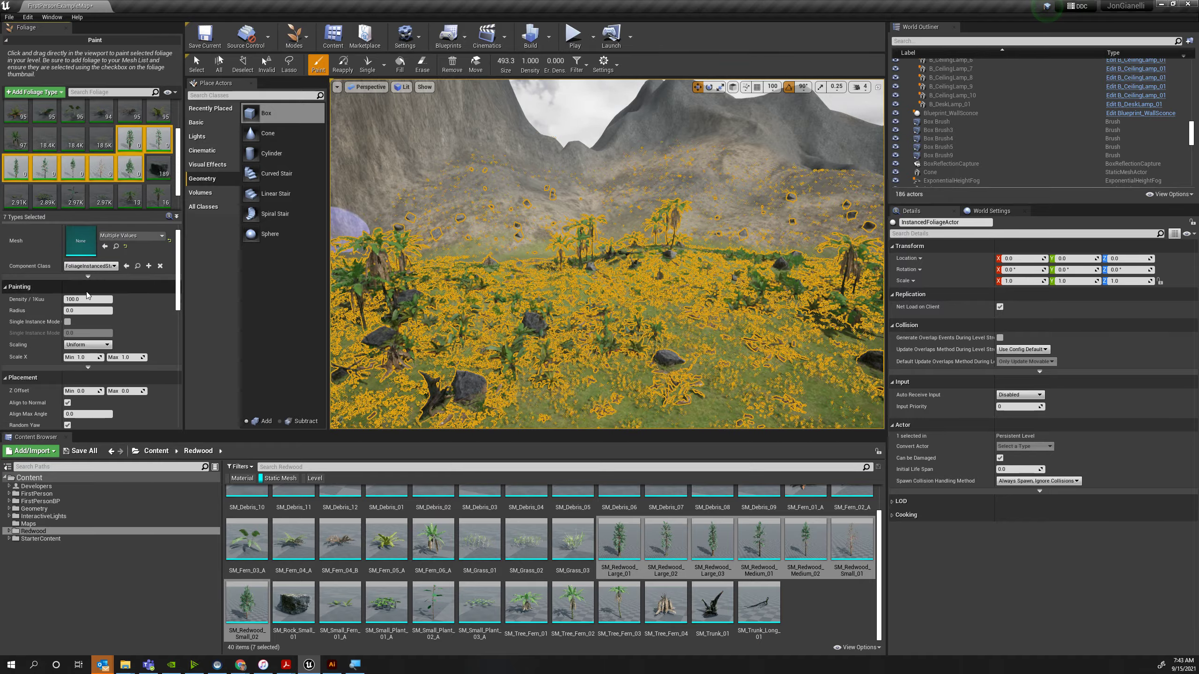
scroll(95, 306, down, 6)
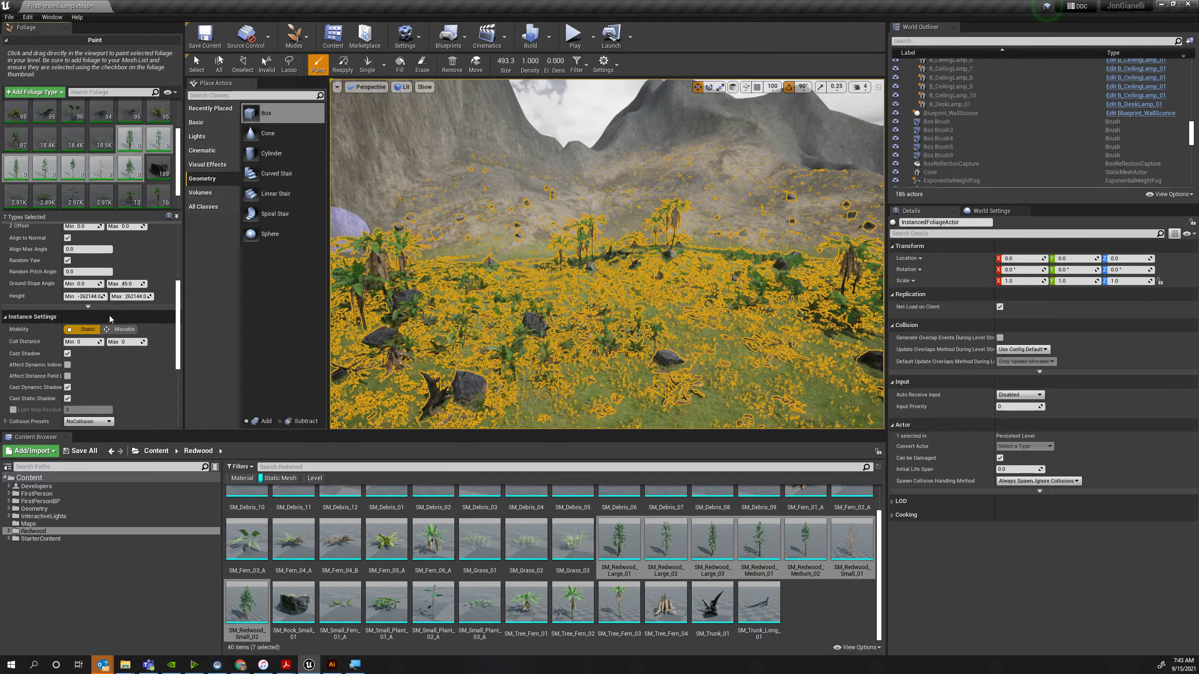
scroll(108, 326, down, 2)
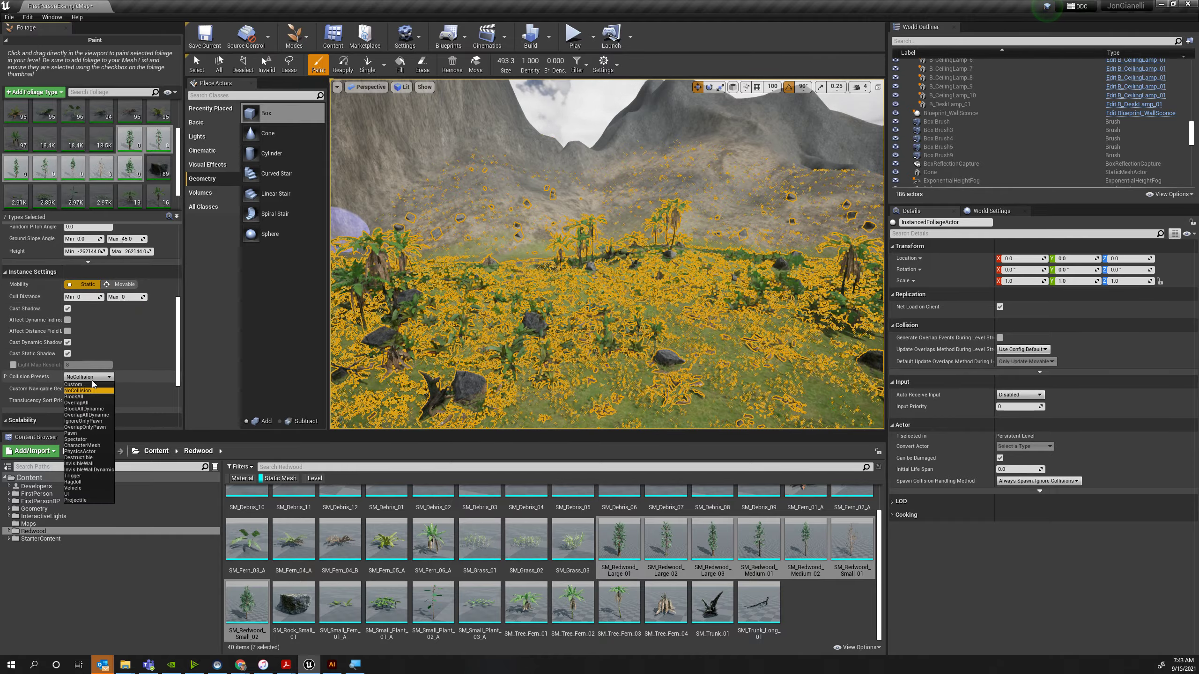
click(75, 397)
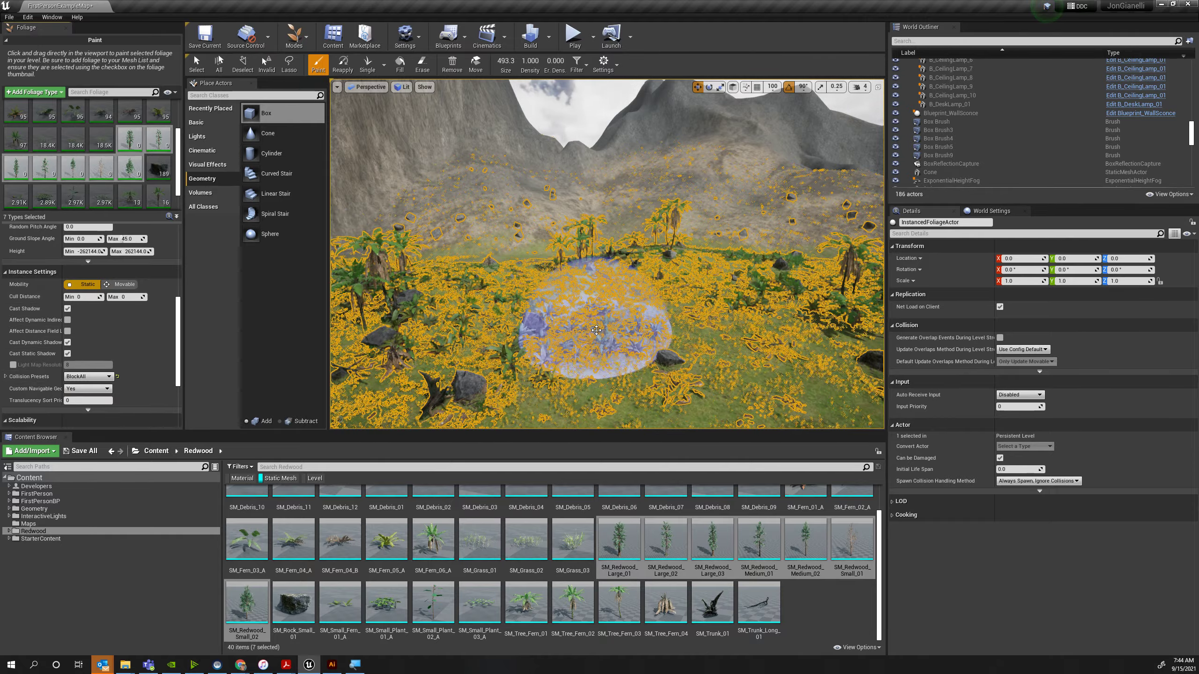
Paint a first group of redwoods on the grass clearing among the ferns and check their trunks up close.
right_click(609, 304)
right_drag(604, 288, 595, 326)
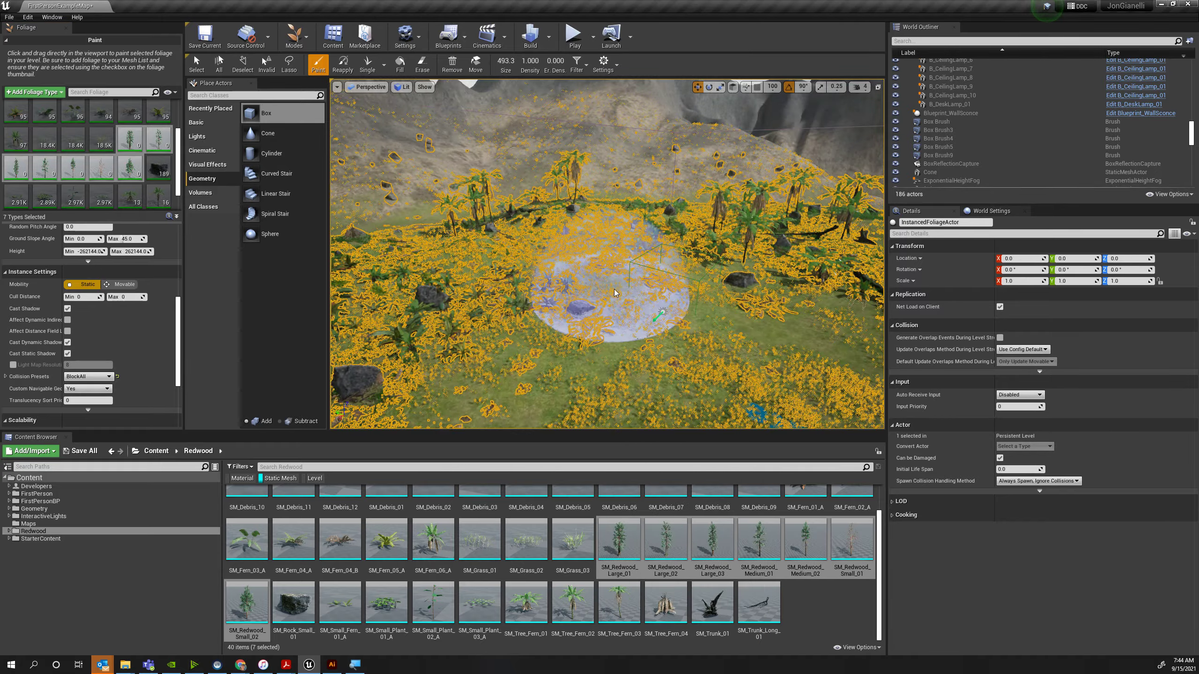
right_drag(602, 283, 602, 264)
click(705, 312)
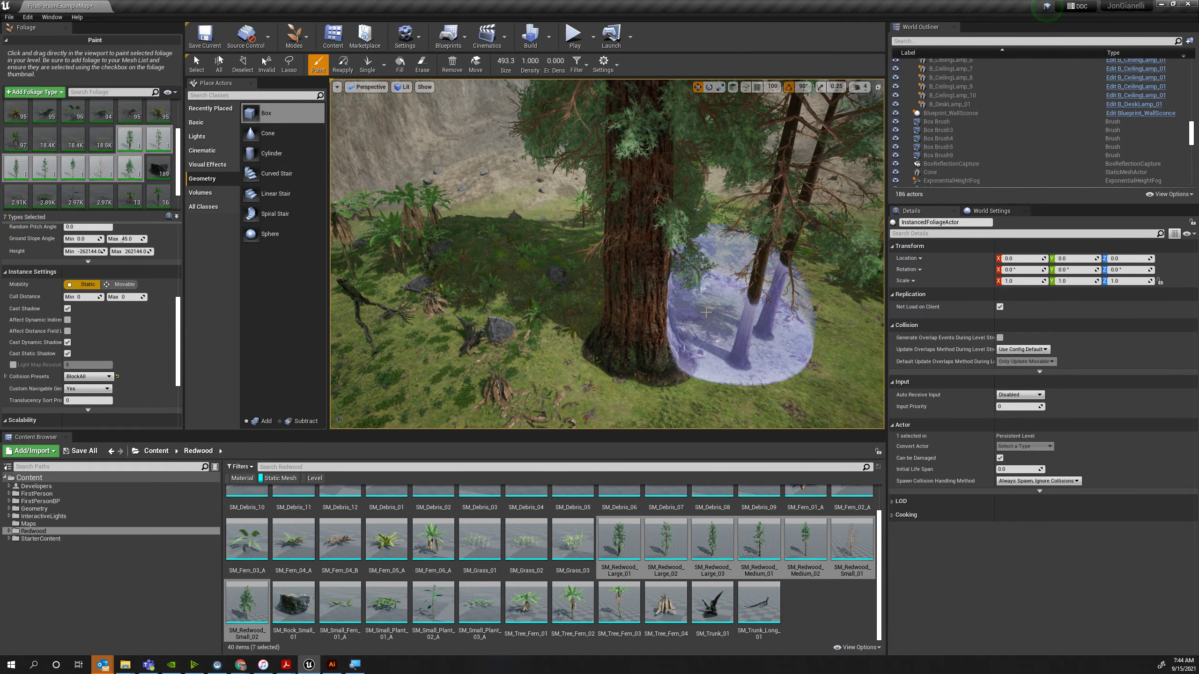
mouse_move(706, 313)
right_down()
mouse_move(652, 321)
mouse_move(679, 303)
mouse_move(722, 312)
mouse_move(684, 355)
mouse_move(715, 354)
mouse_move(701, 338)
mouse_move(748, 361)
mouse_move(600, 352)
right_up()
key(w)
key(w)
key(e)
key(q)
key(e)
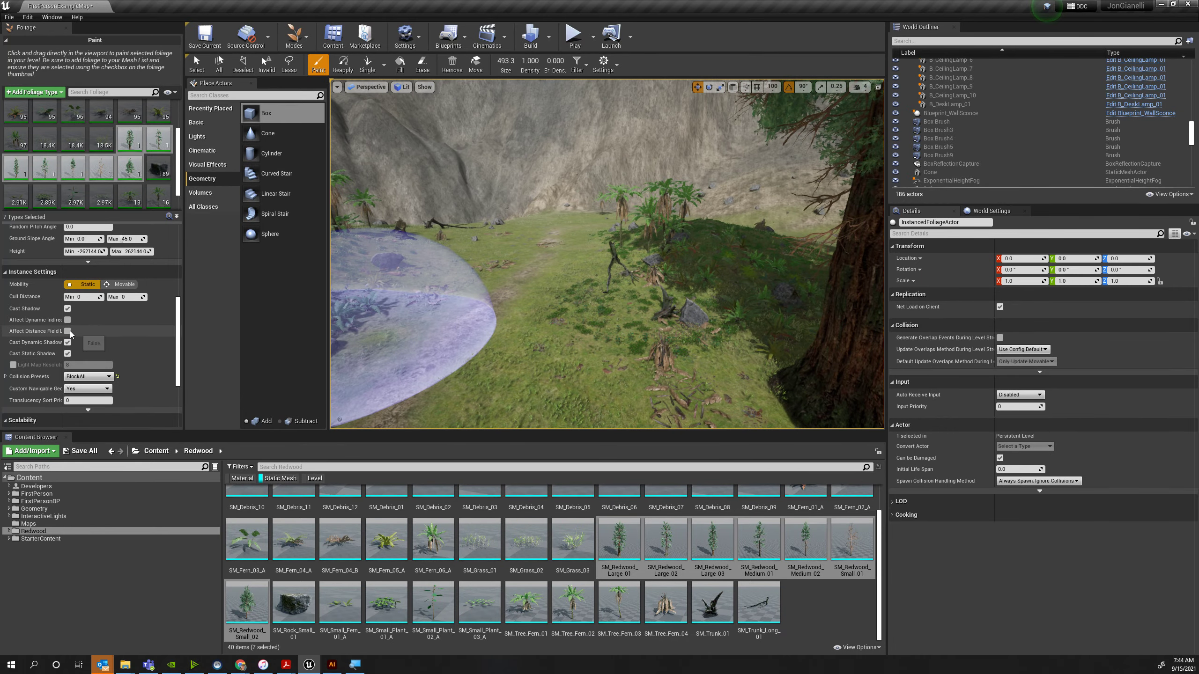
Turn off Align to Normal for the seven redwood foliage types.
scroll(76, 334, down, 3)
scroll(106, 342, up, 7)
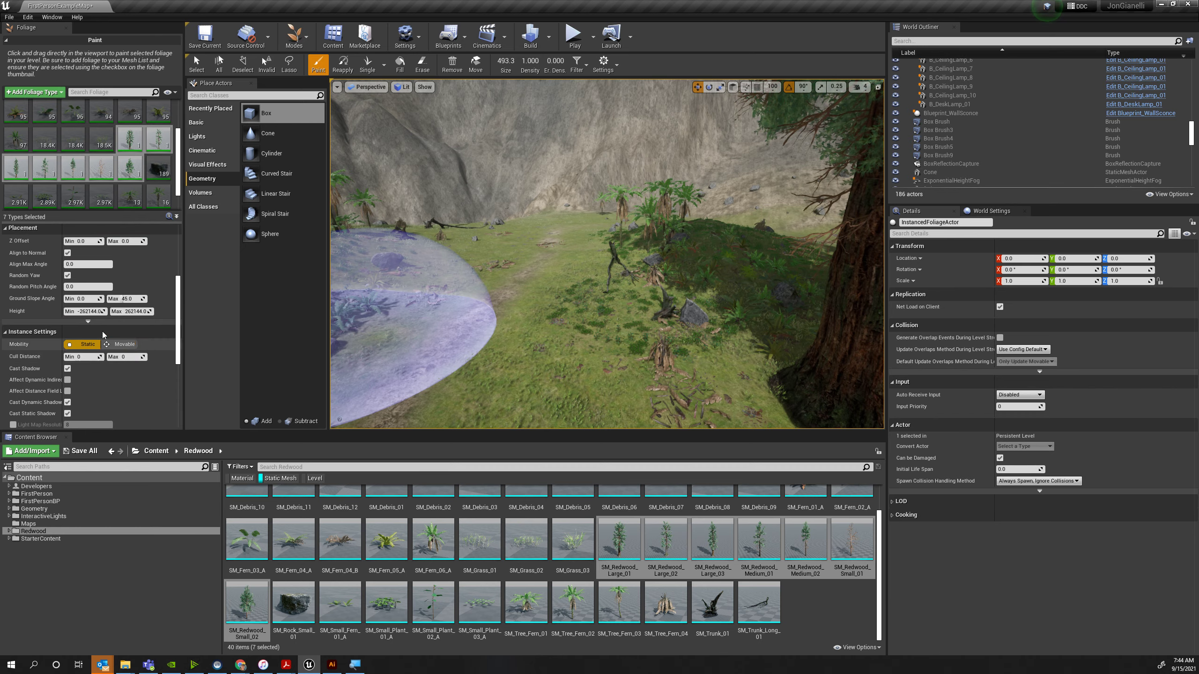
click(68, 253)
Try painting redwoods on the fern-covered mound beside the house, and undo the stroke.
right_drag(477, 265, 368, 288)
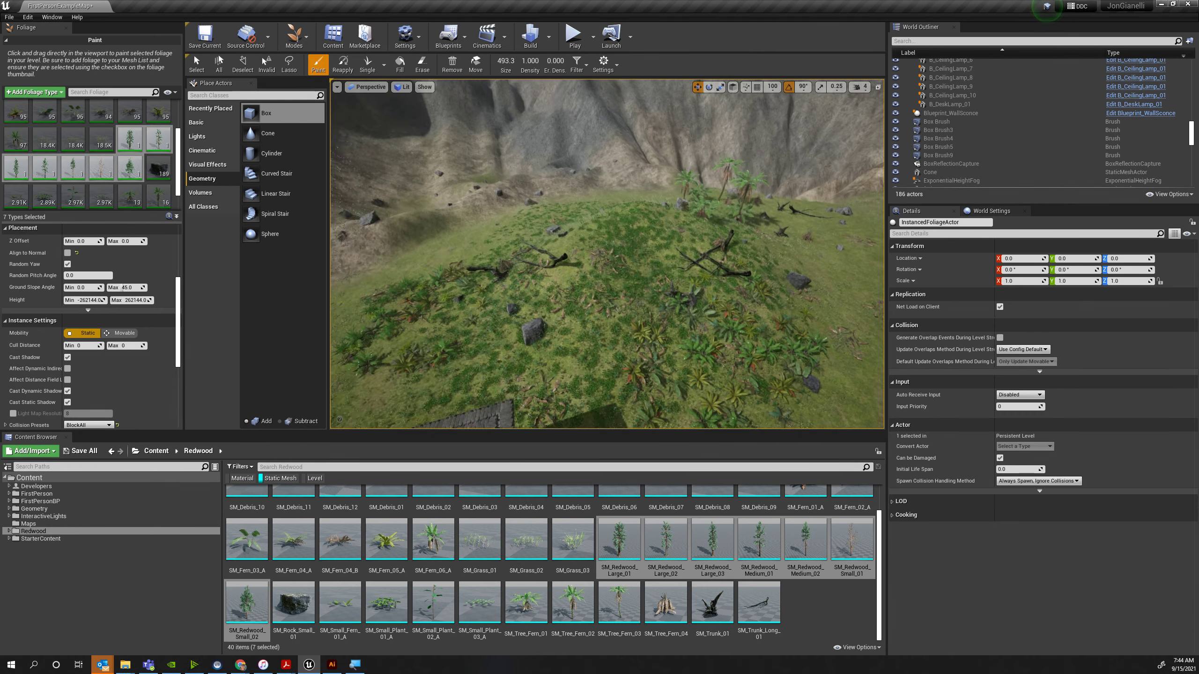
mouse_move(585, 283)
mouse_down()
mouse_move(495, 314)
mouse_move(618, 241)
mouse_move(670, 245)
mouse_move(543, 282)
mouse_up()
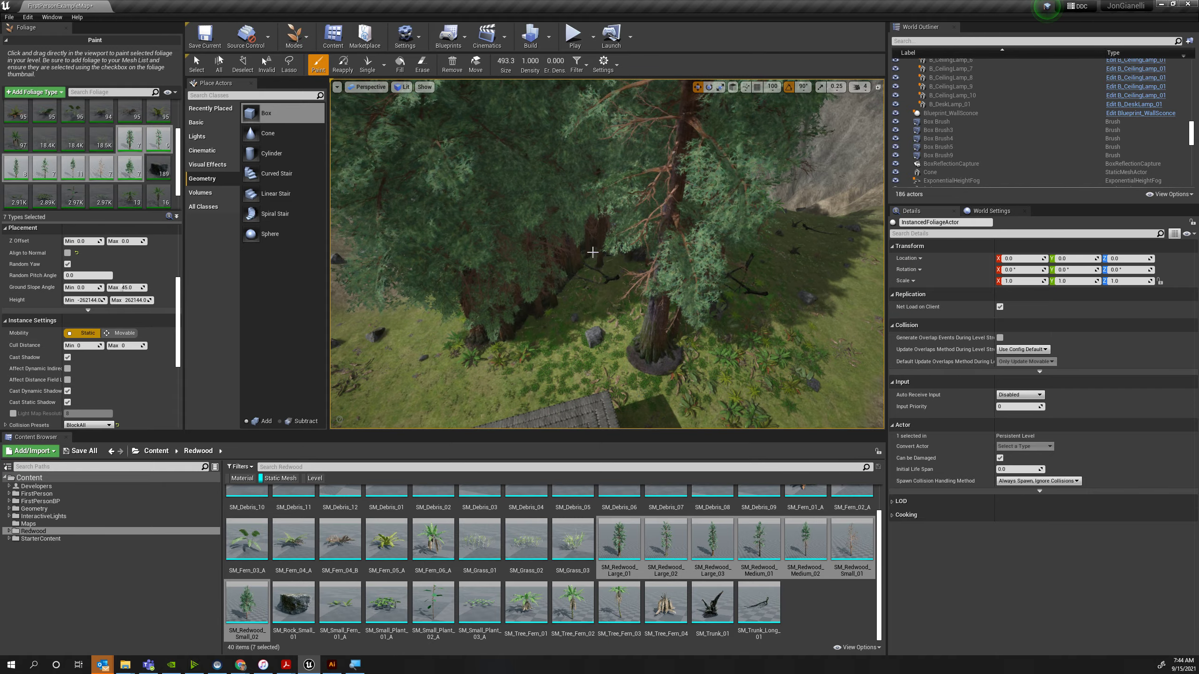
key(ctrl+z)
key(ctrl+z)
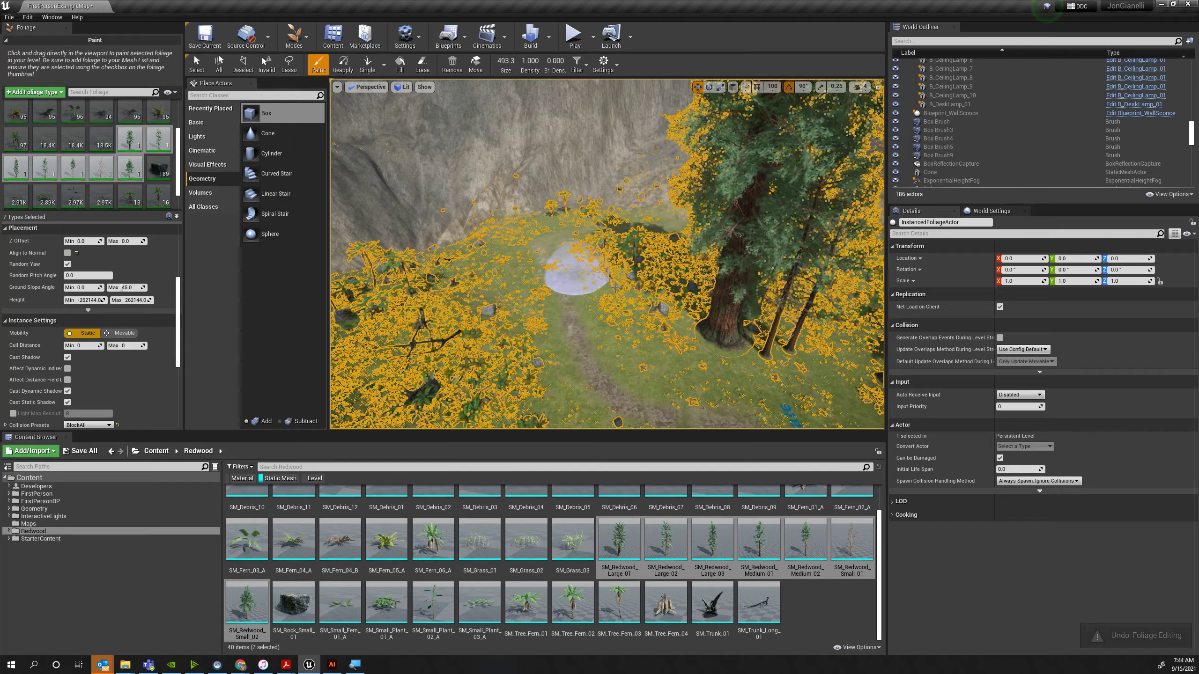
Set the redwoods' density to 0.1, try painting a row of them across the clearing, and undo the stroke.
right_drag(603, 283, 735, 321)
right_drag(642, 289, 594, 281)
drag(552, 279, 522, 267)
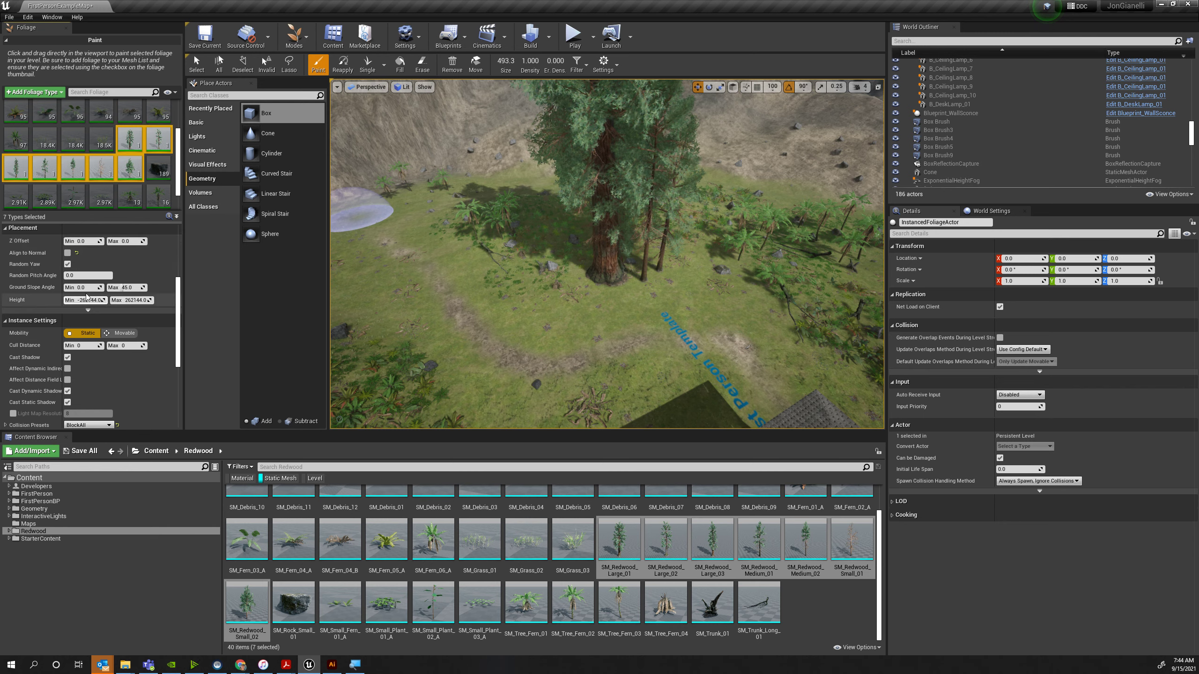
scroll(86, 296, up, 5)
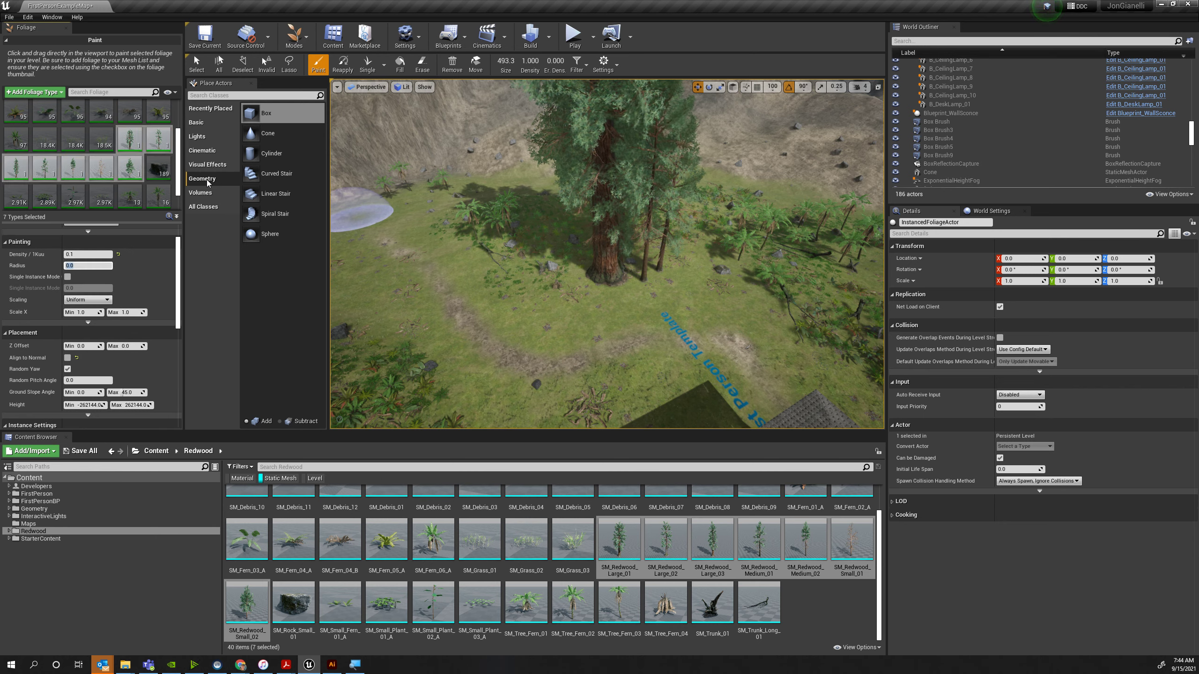
mouse_move(577, 285)
mouse_down()
mouse_move(510, 268)
mouse_move(750, 259)
mouse_up()
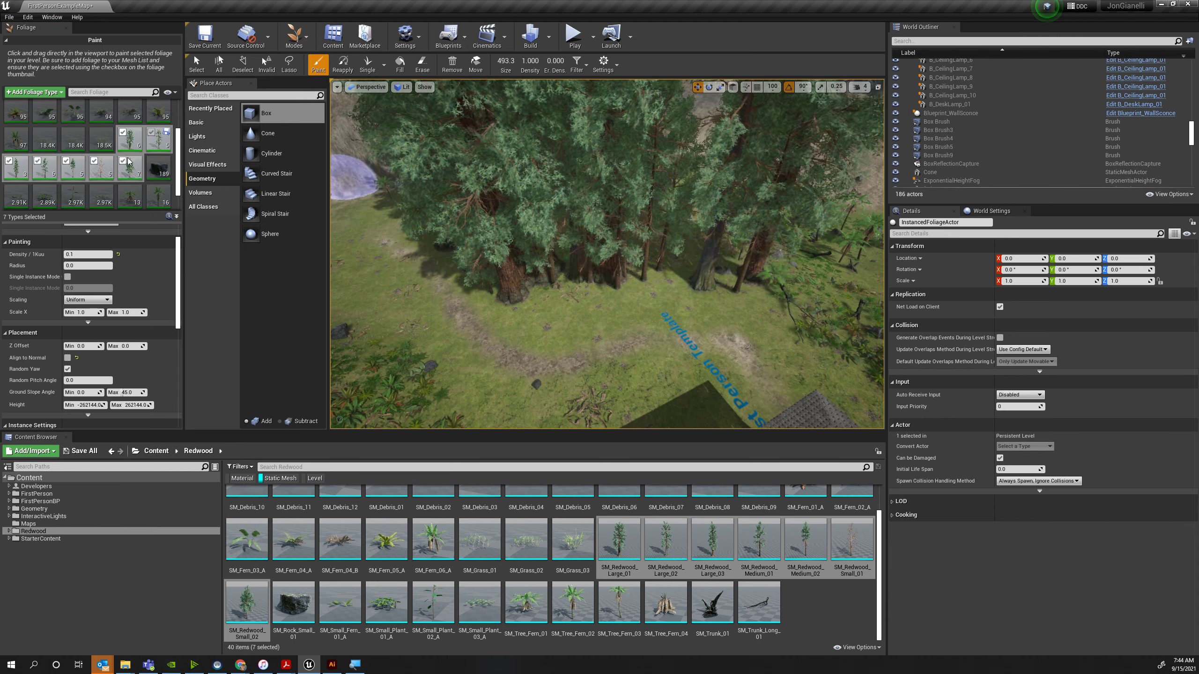
key(ctrl+z)
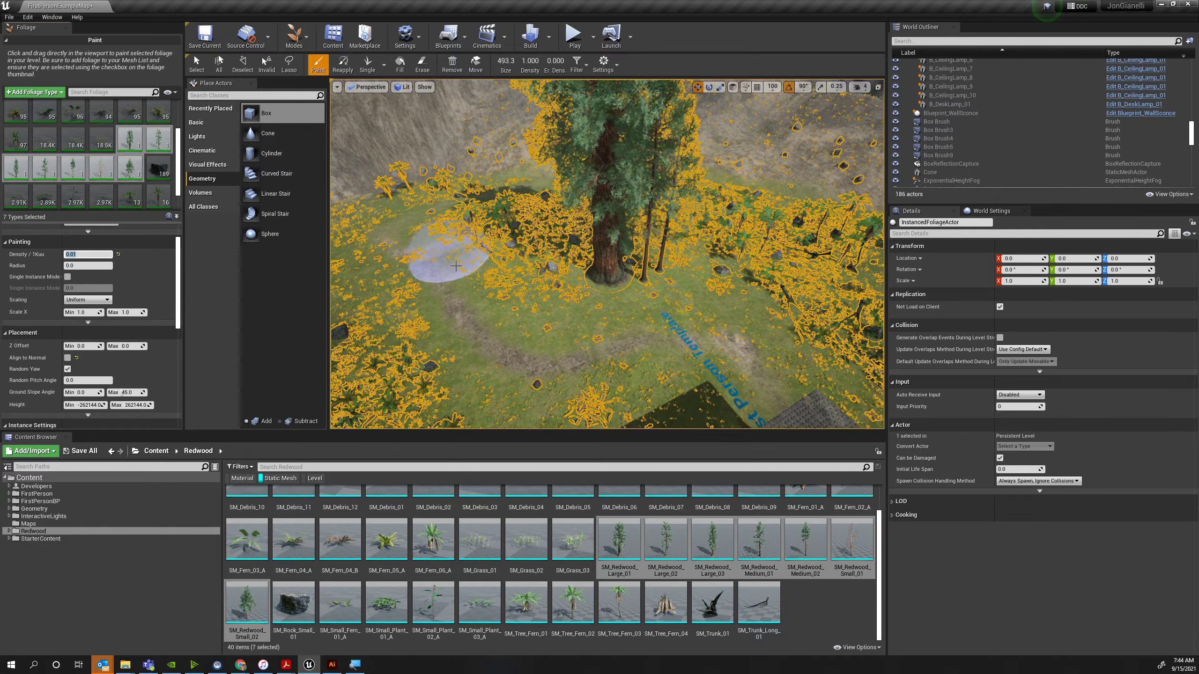
Set the redwoods' density to 0.01 and paint scattered redwoods on the grass around the house.
scroll(547, 280, up, 2)
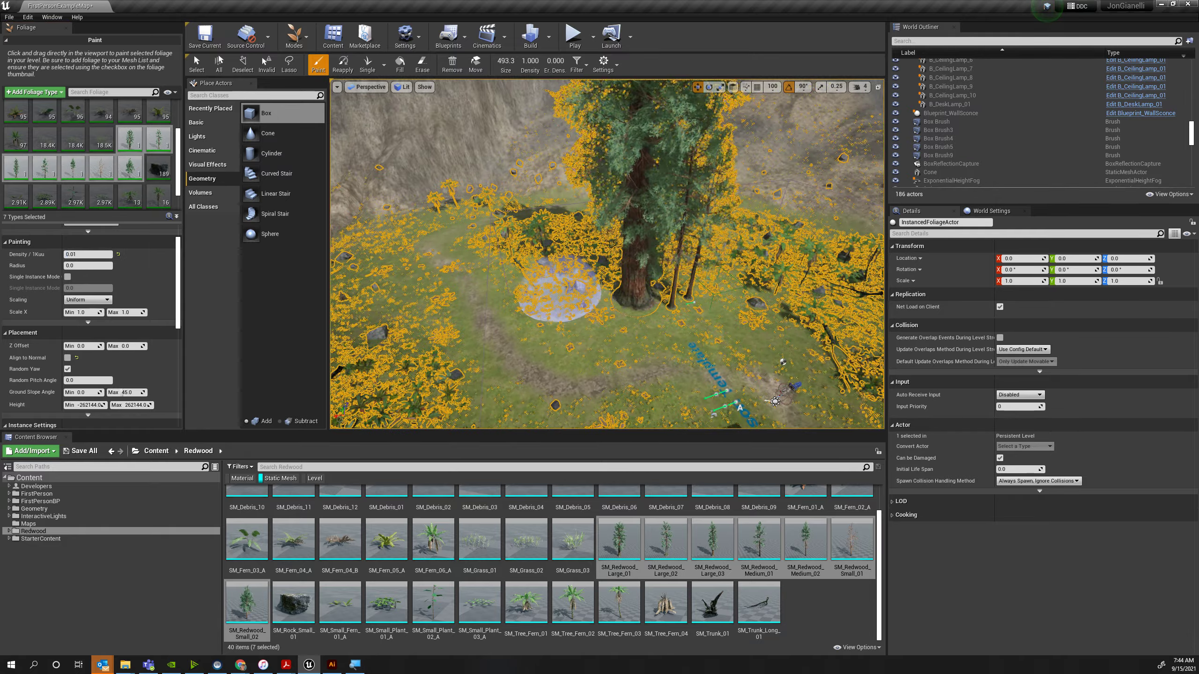
right_drag(564, 298, 515, 295)
right_drag(569, 323, 543, 321)
mouse_move(568, 323)
mouse_down()
mouse_move(570, 237)
mouse_move(428, 275)
mouse_move(590, 350)
mouse_up()
right_drag(590, 350, 520, 347)
mouse_move(520, 347)
mouse_down()
mouse_move(612, 356)
mouse_move(482, 335)
mouse_move(615, 316)
mouse_move(546, 375)
mouse_up()
right_drag(673, 345, 576, 359)
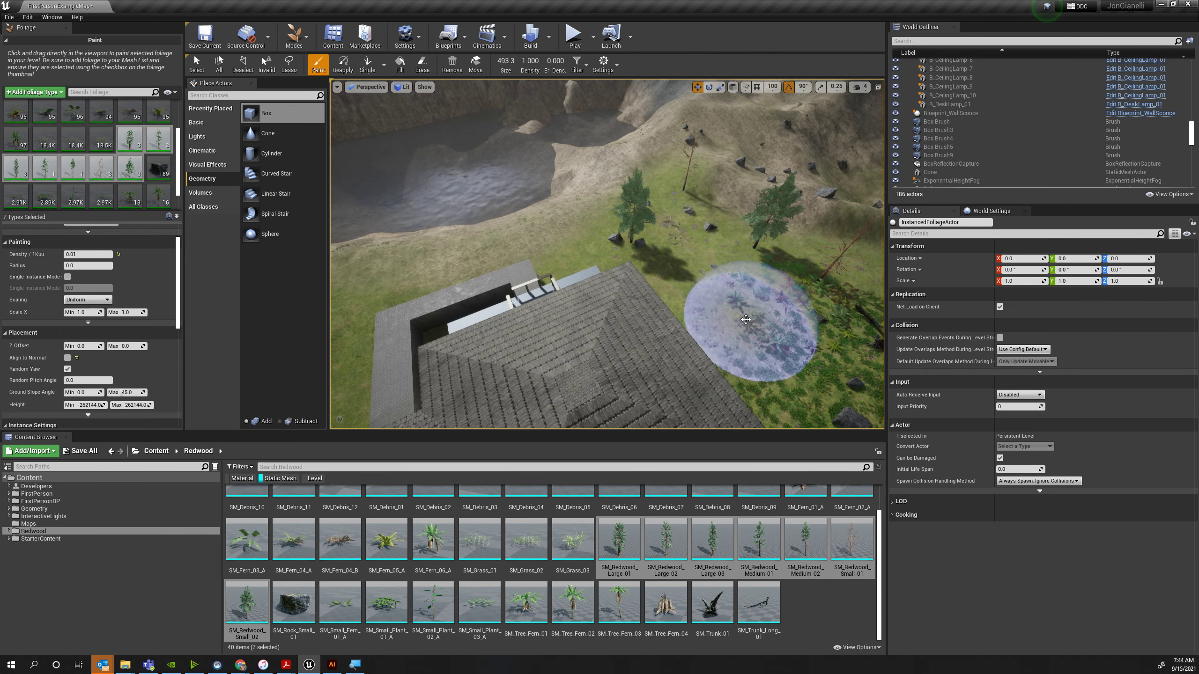
Continue painting sparse redwoods across the grass along the path and toward the foot of the cliffs.
right_drag(745, 320, 683, 267)
mouse_move(519, 249)
mouse_down()
mouse_move(476, 201)
mouse_move(486, 271)
mouse_up()
right_drag(412, 273, 331, 278)
mouse_move(529, 213)
mouse_down()
mouse_move(717, 231)
mouse_move(657, 277)
mouse_move(550, 264)
mouse_up()
mouse_move(549, 264)
right_down()
mouse_move(472, 265)
mouse_move(661, 269)
mouse_move(580, 274)
mouse_move(606, 249)
right_up()
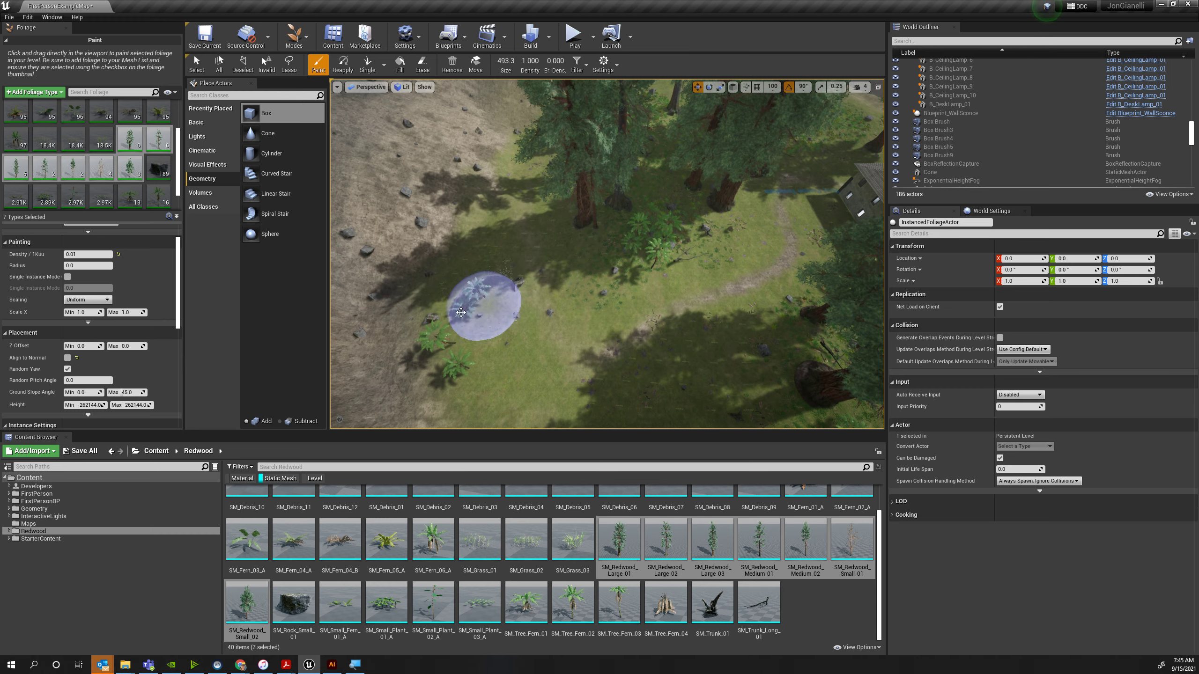
click(509, 403)
right_drag(509, 403, 620, 379)
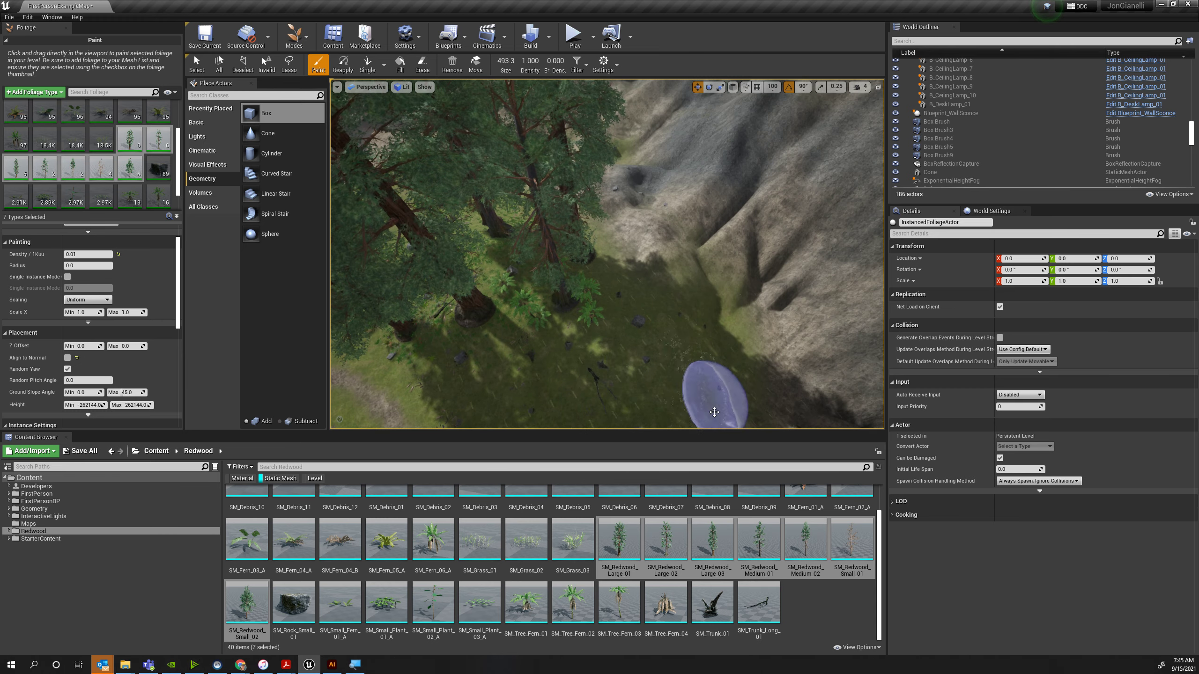
right_drag(715, 412, 802, 413)
mouse_move(721, 402)
mouse_down()
mouse_move(618, 362)
mouse_move(679, 331)
mouse_move(531, 405)
mouse_move(363, 267)
mouse_up()
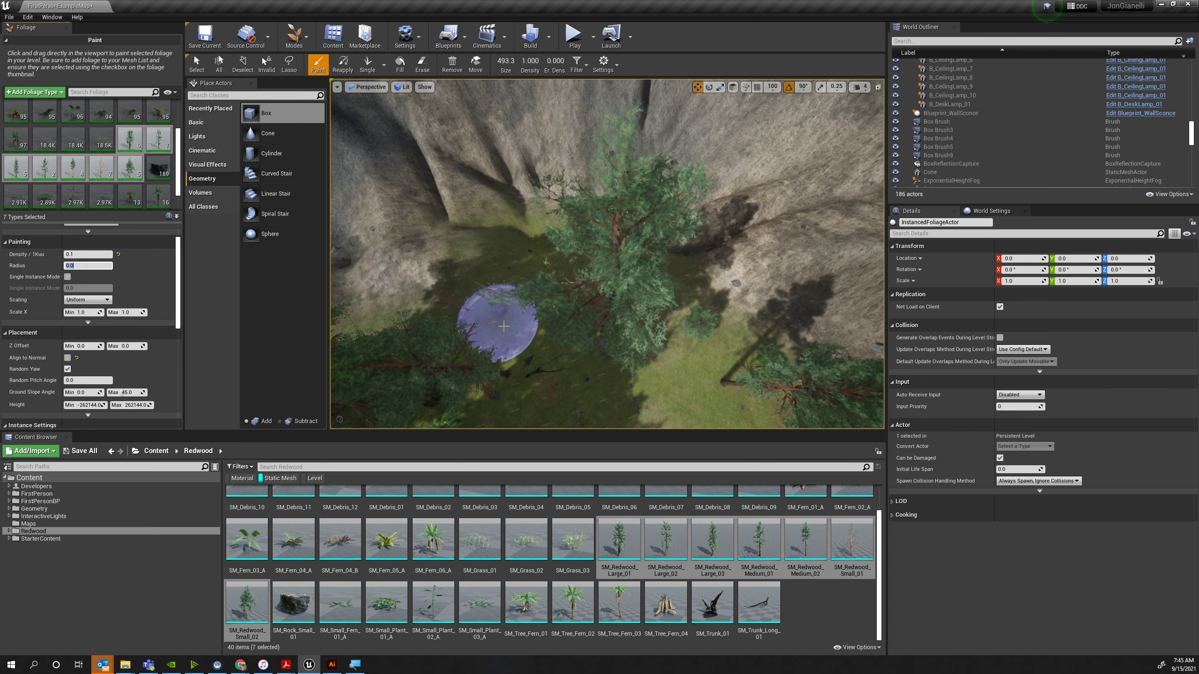
Set the redwoods' density to 0.1 and paint denser clusters on the grass at the foot of the cliff.
click(502, 326)
mouse_move(575, 394)
right_down()
mouse_move(627, 415)
mouse_move(609, 401)
mouse_move(703, 378)
right_up()
key(w)
drag(647, 288, 689, 356)
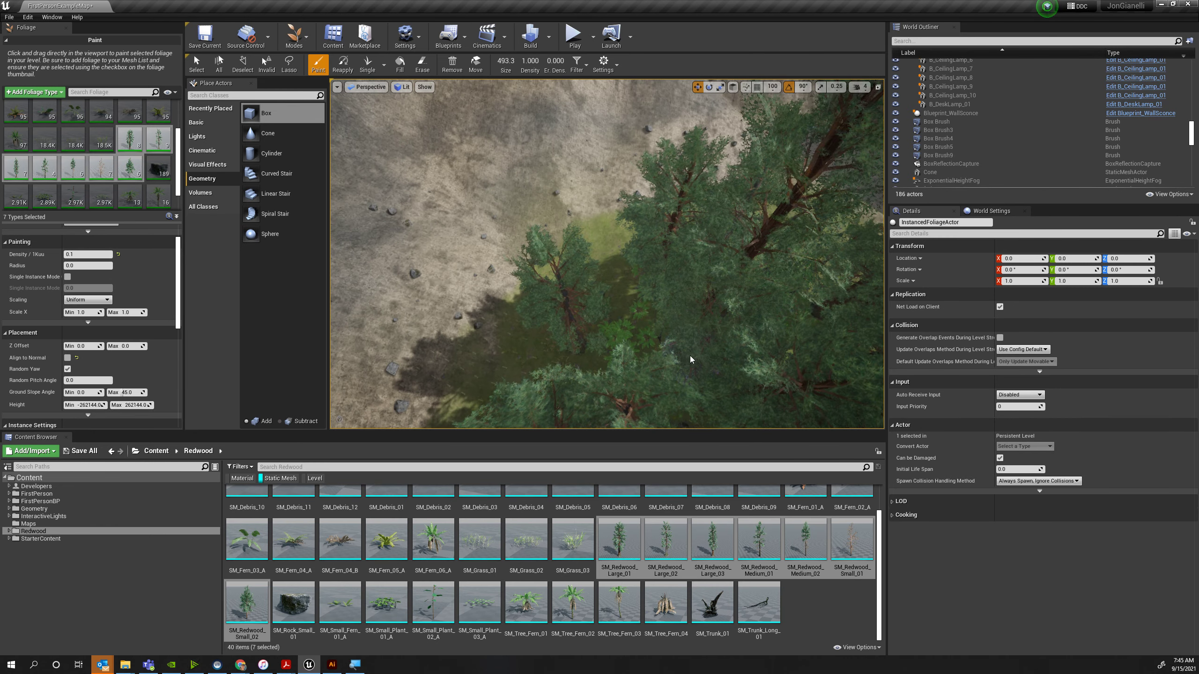
Fill in redwoods along the forest edge near the sandy slope and on the grass beside the house.
click(604, 255)
mouse_move(604, 254)
right_down()
mouse_move(600, 227)
mouse_move(623, 204)
mouse_move(591, 203)
right_up()
key(w)
click(639, 237)
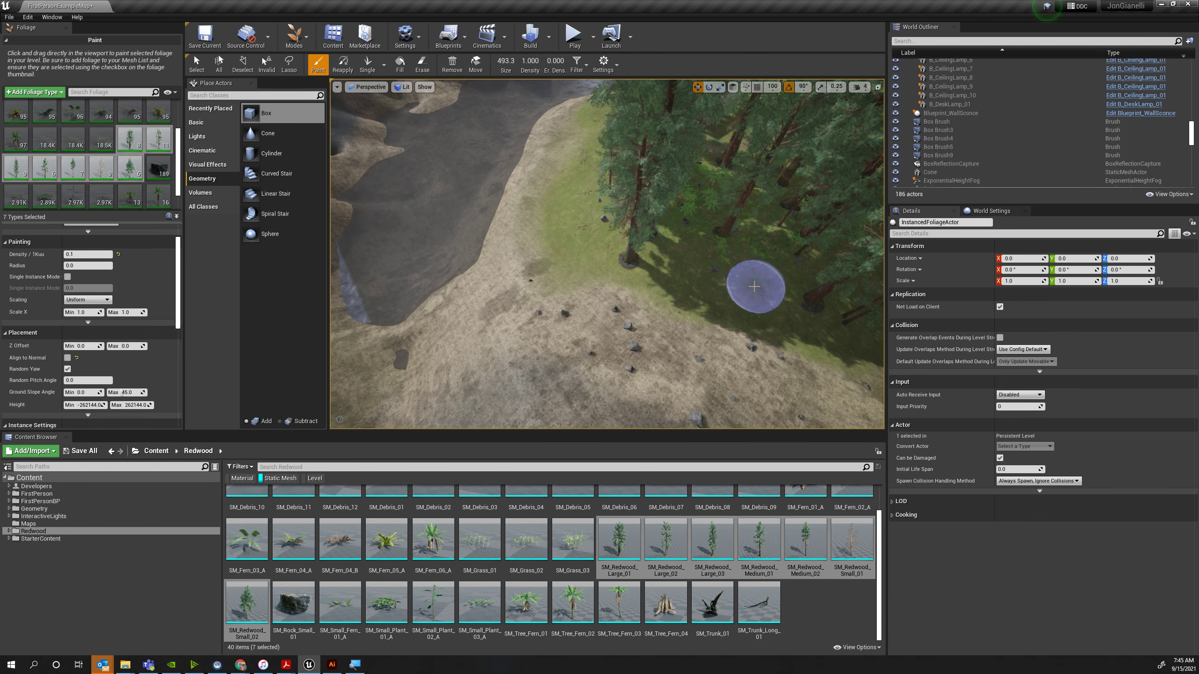
click(637, 263)
mouse_move(637, 262)
right_down()
mouse_move(635, 227)
mouse_move(694, 250)
mouse_move(638, 222)
mouse_move(621, 273)
right_up()
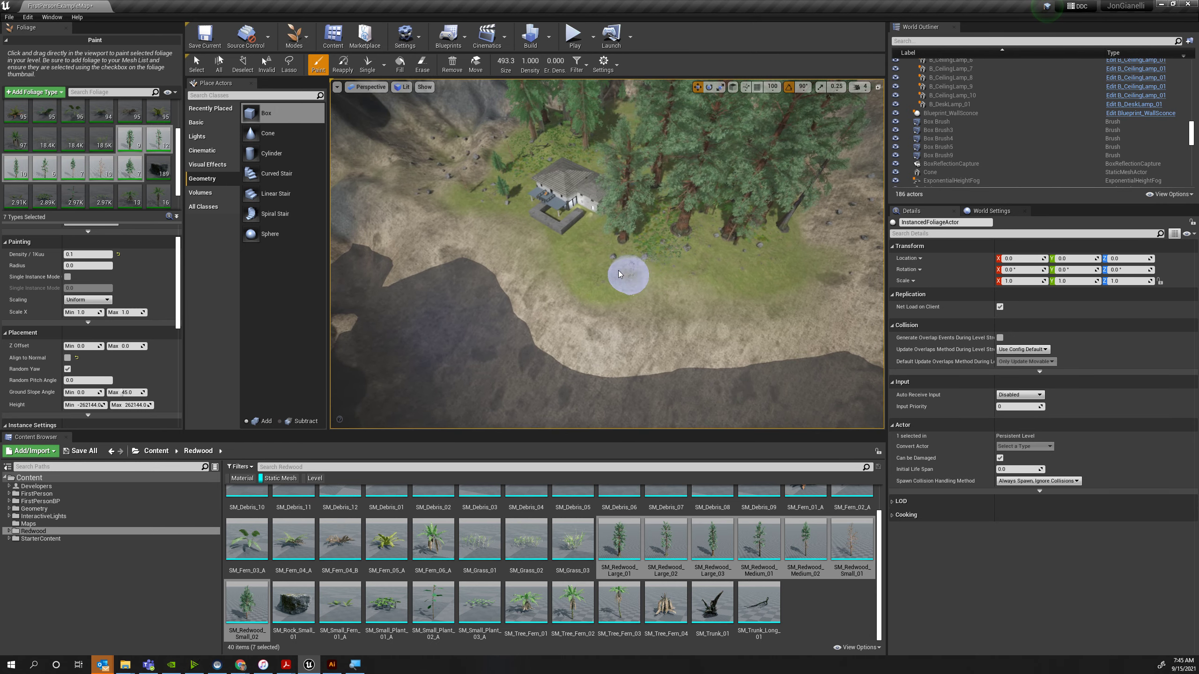
right_drag(587, 274, 545, 298)
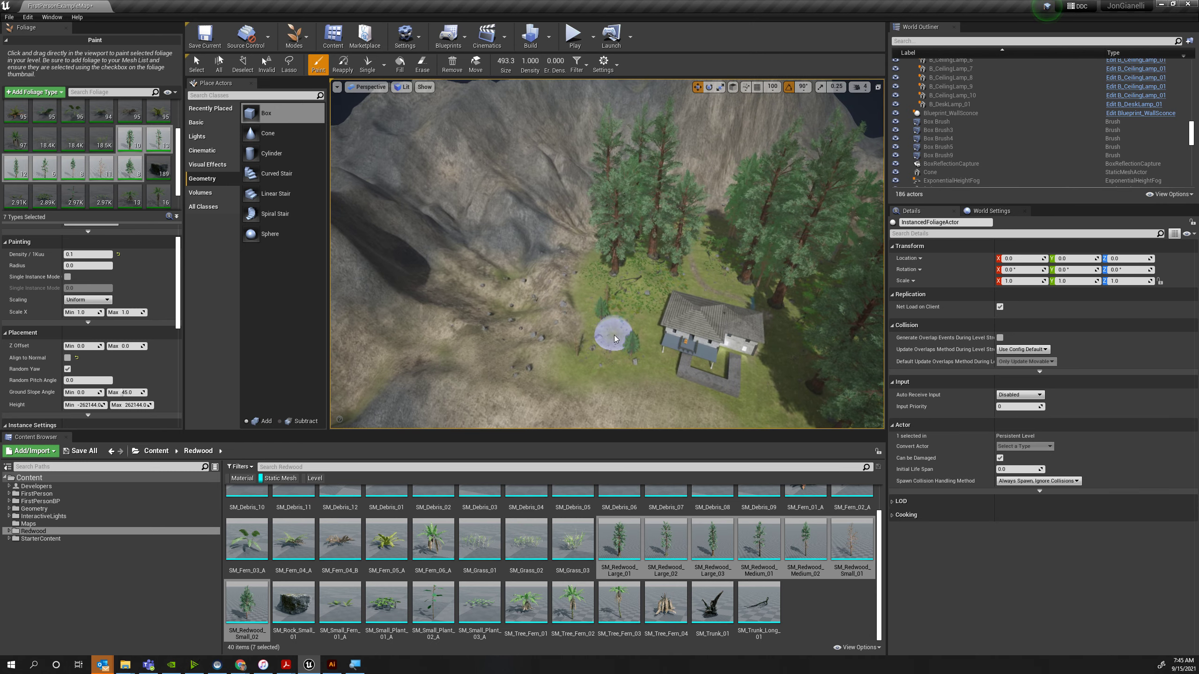
click(600, 361)
Play the level, walk through the forest to examine how the redwood trunks meet the ground, and stop playing.
mouse_move(601, 360)
right_down()
mouse_move(636, 322)
mouse_move(649, 356)
right_up()
key(w)
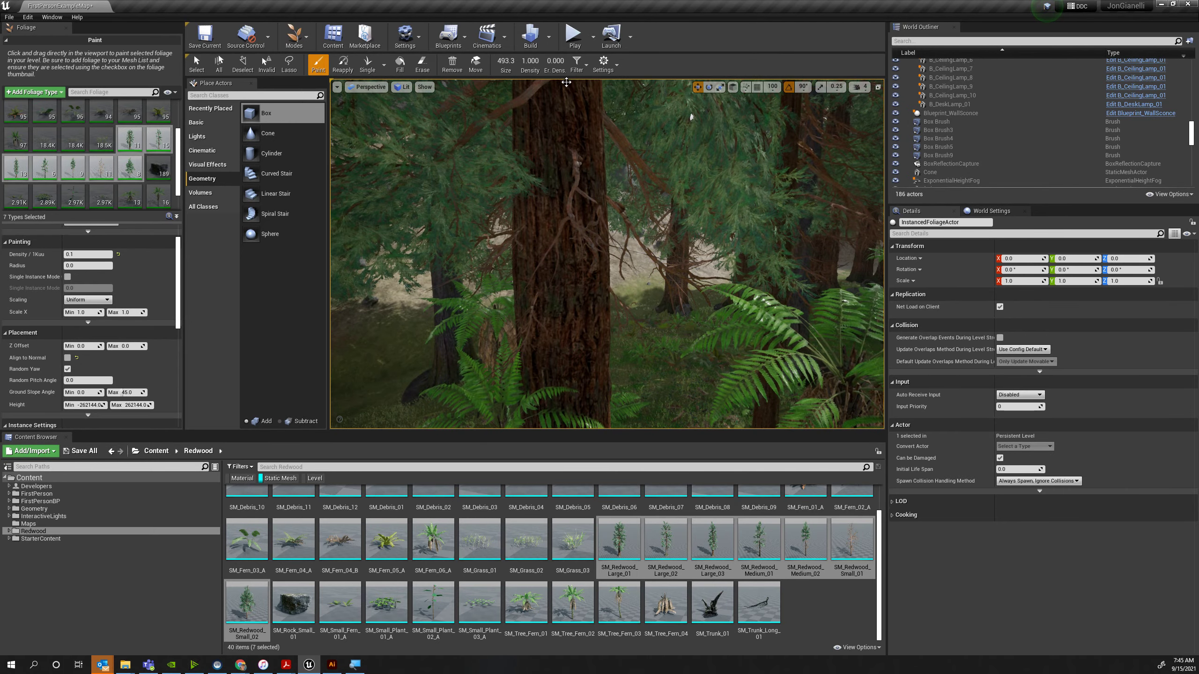
click(573, 34)
key(w)
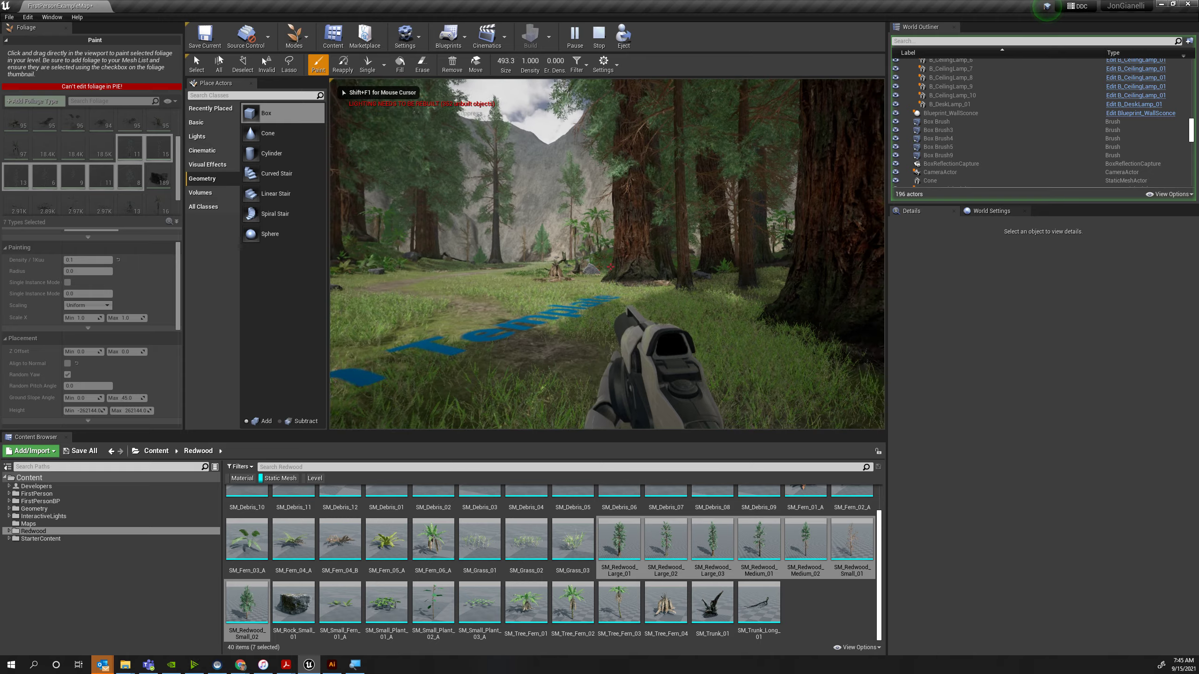
key(w)
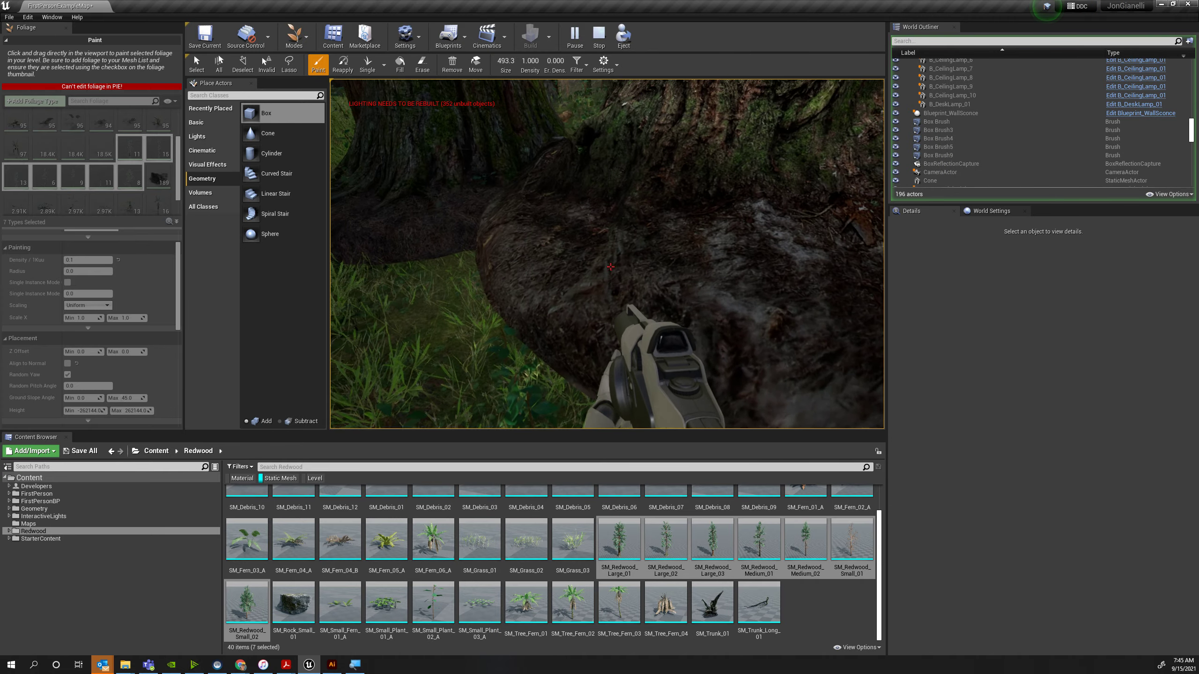
key(w)
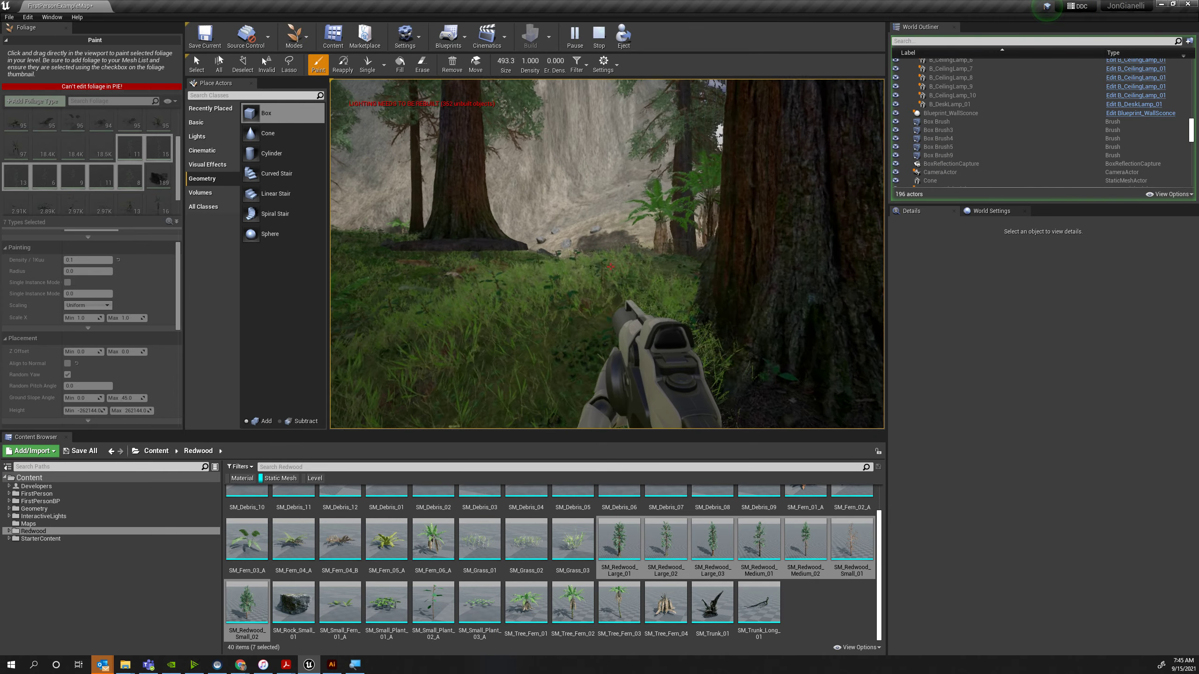
key(w)
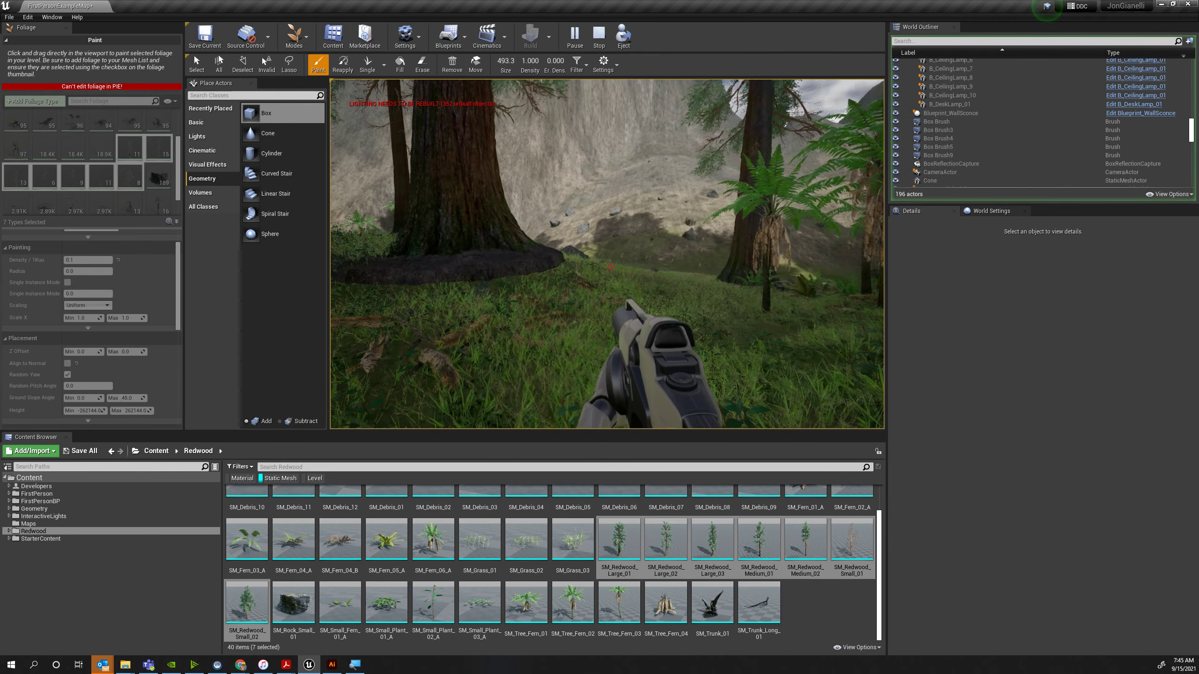
key(Escape)
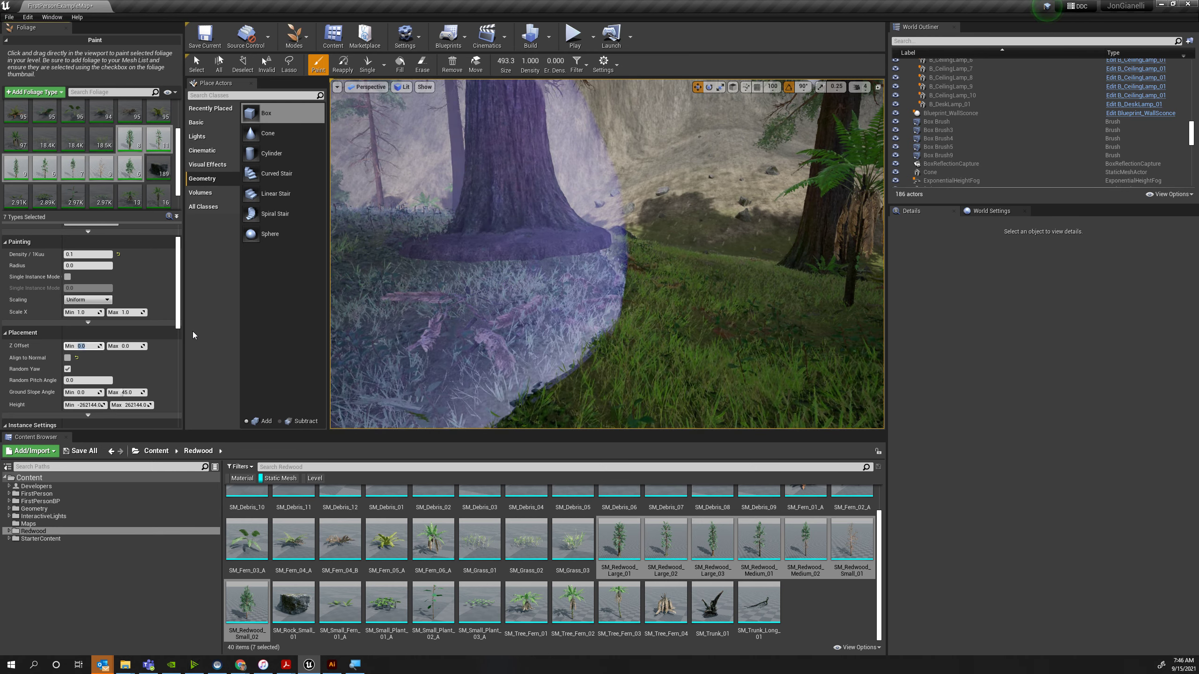
Set the redwoods' Z Offset to a minimum of -30 and a maximum of -10.
text(-)
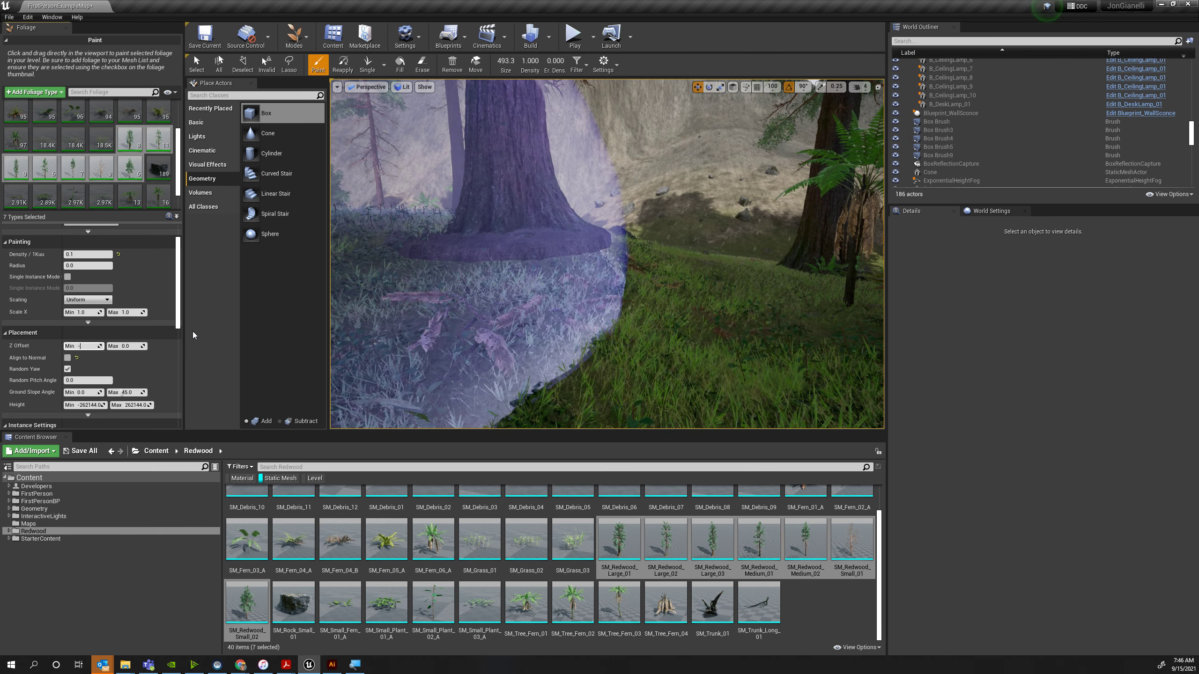
text(30)
key(Tab)
text(-)
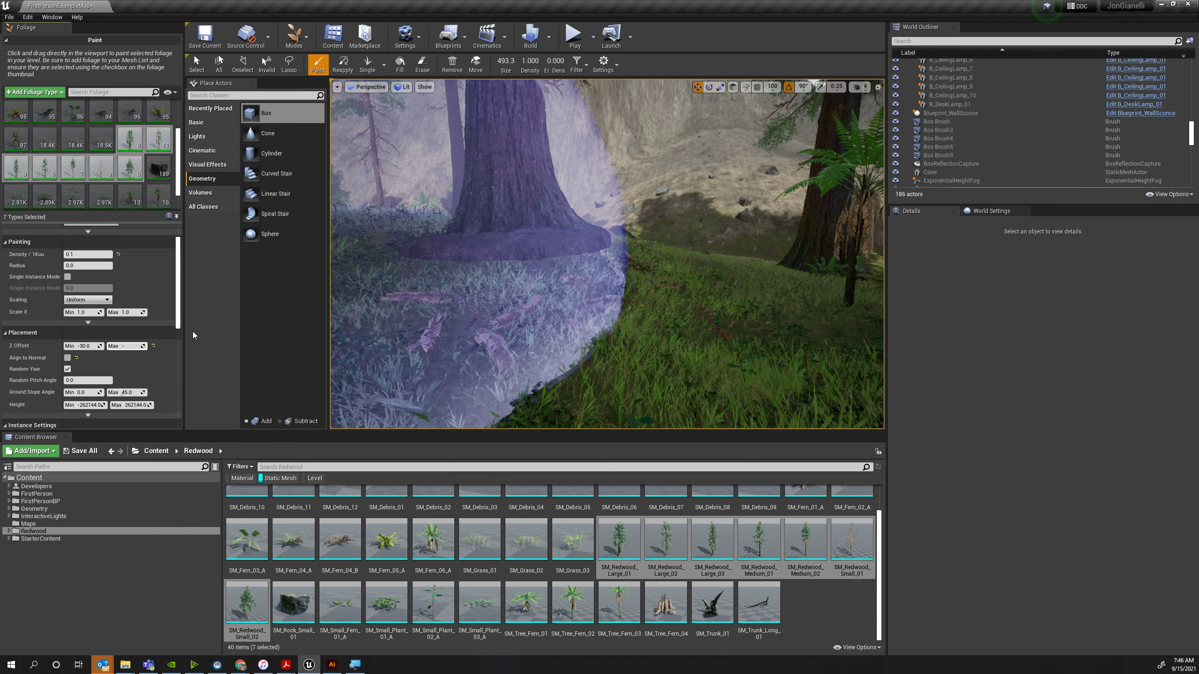
text(10)
key(Return)
Try painting more redwoods with the lowered Z Offset in the forest, and undo the strokes and the Z Offset maximum change.
mouse_move(647, 242)
right_down()
mouse_move(675, 246)
mouse_move(680, 279)
mouse_move(680, 204)
mouse_move(694, 196)
mouse_move(696, 248)
right_up()
key(w)
click(606, 259)
click(552, 227)
mouse_move(489, 210)
right_down()
mouse_move(425, 213)
mouse_move(406, 236)
mouse_move(378, 213)
mouse_move(340, 227)
mouse_move(340, 264)
mouse_move(425, 245)
mouse_move(378, 245)
mouse_move(415, 189)
mouse_move(394, 228)
right_up()
key(w)
key(w)
key(s)
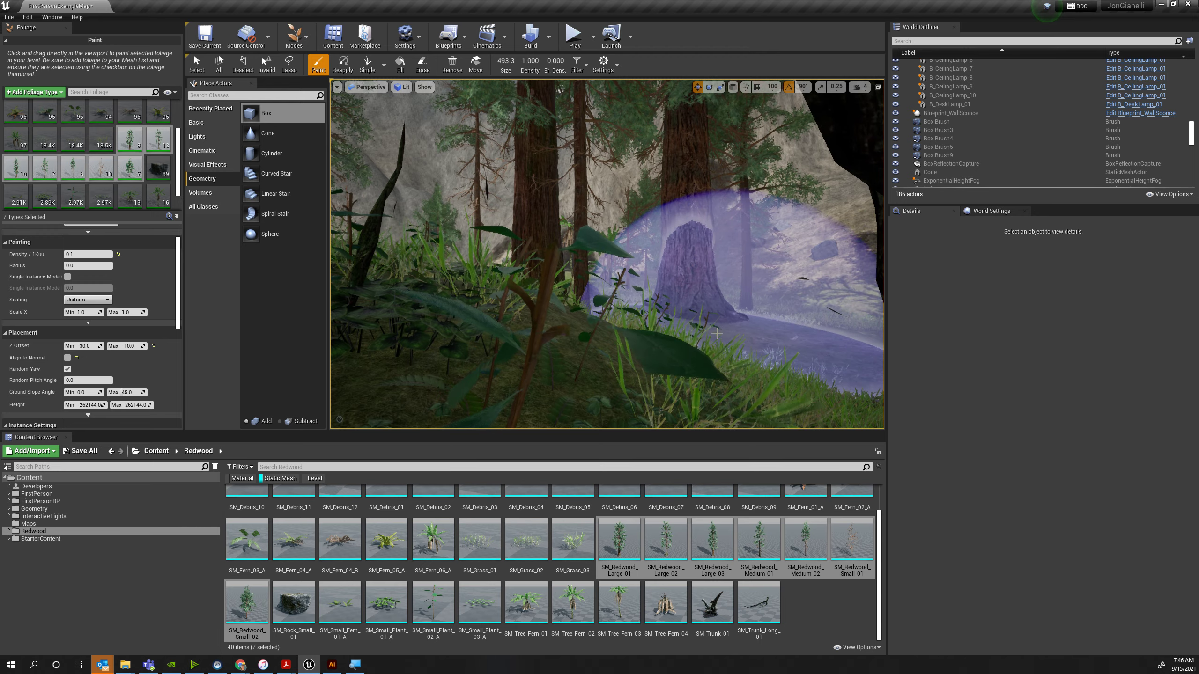
click(743, 323)
key(s)
right_drag(748, 327, 750, 366)
key(ctrl+z)
key(ctrl+z)
key(ctrl+z)
key(ctrl+z)
right_drag(764, 318, 783, 302)
key(w)
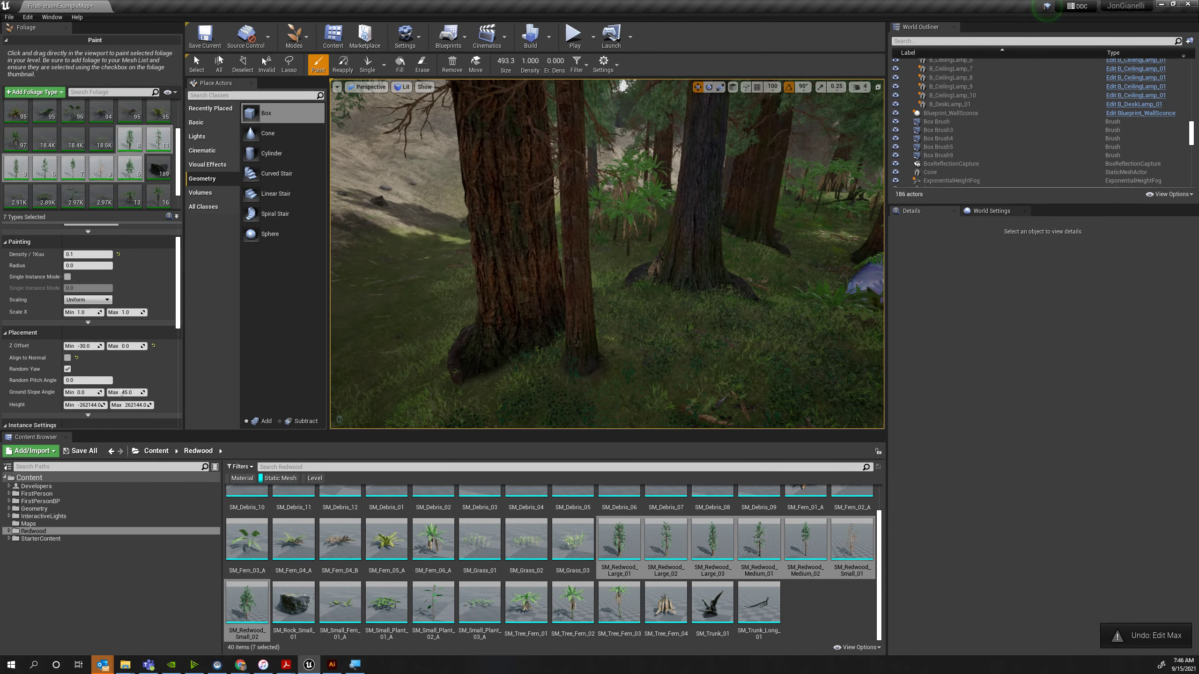
right_drag(553, 306, 635, 319)
key(s)
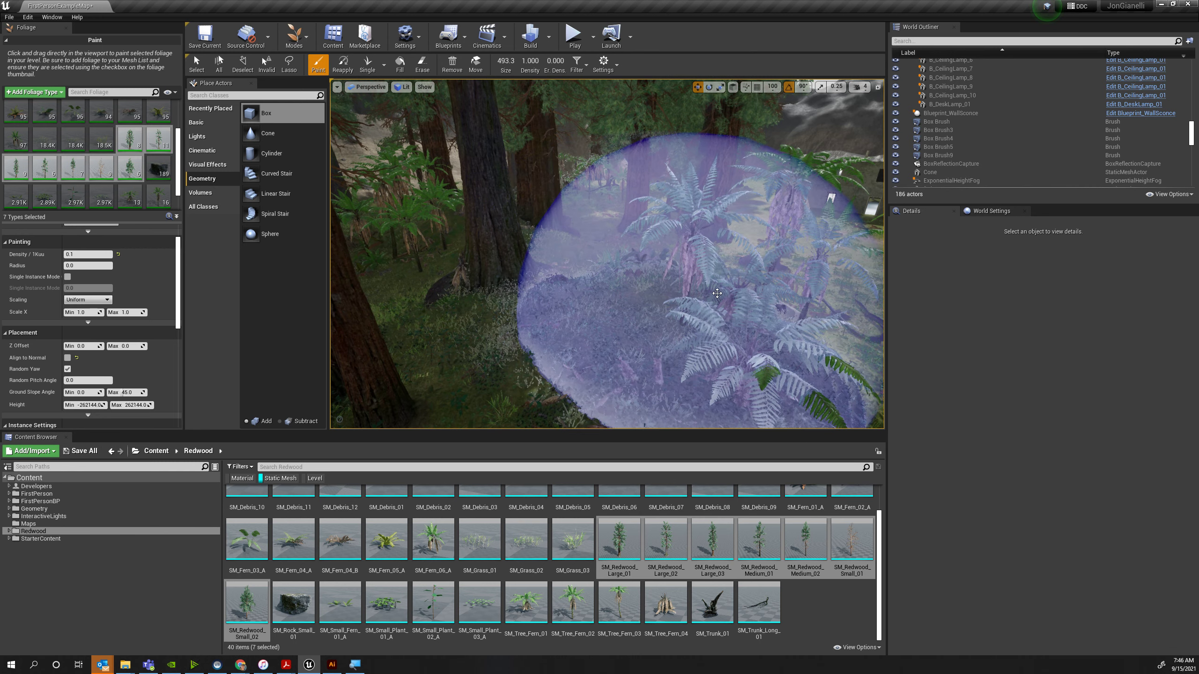
Erase redwoods from the dense clump of large trunks in the forest near the house.
right_drag(730, 255, 771, 266)
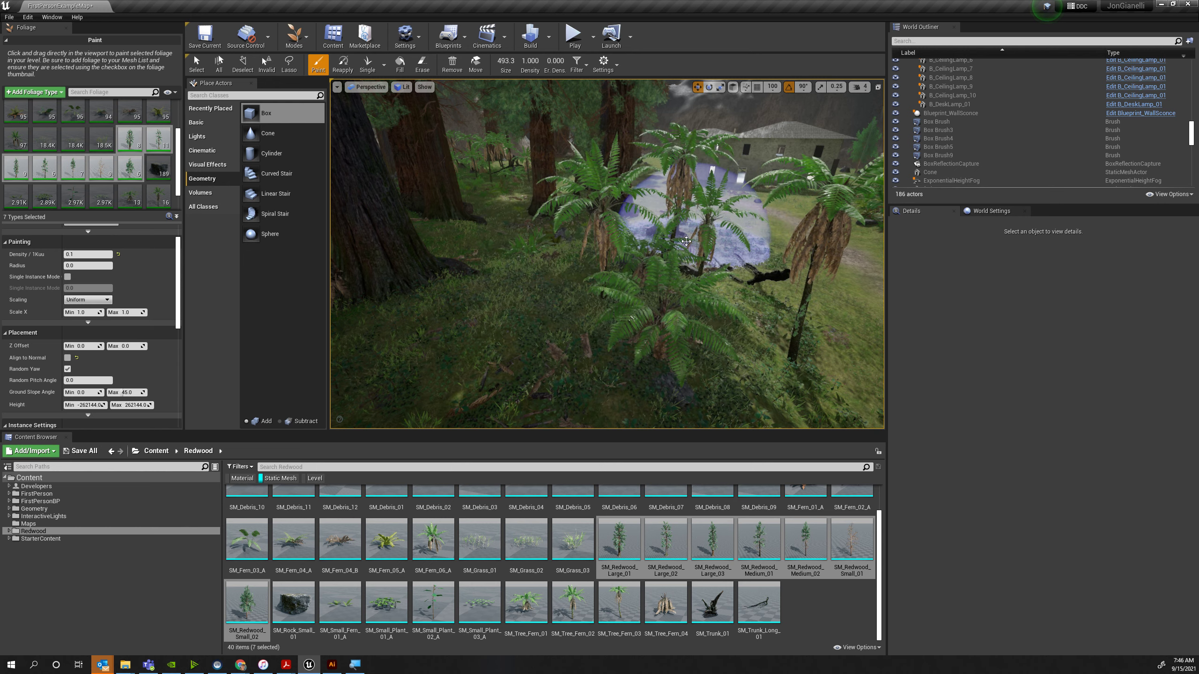
mouse_move(695, 235)
right_down()
mouse_move(723, 257)
mouse_move(755, 234)
right_up()
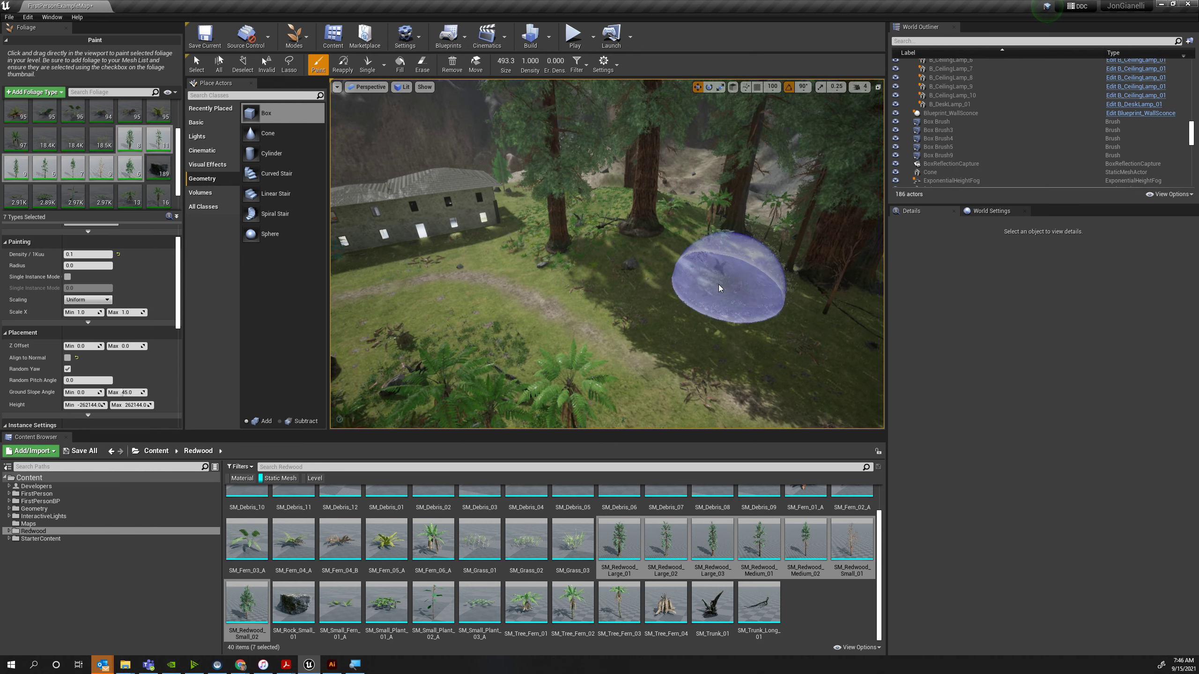
right_drag(722, 308, 709, 316)
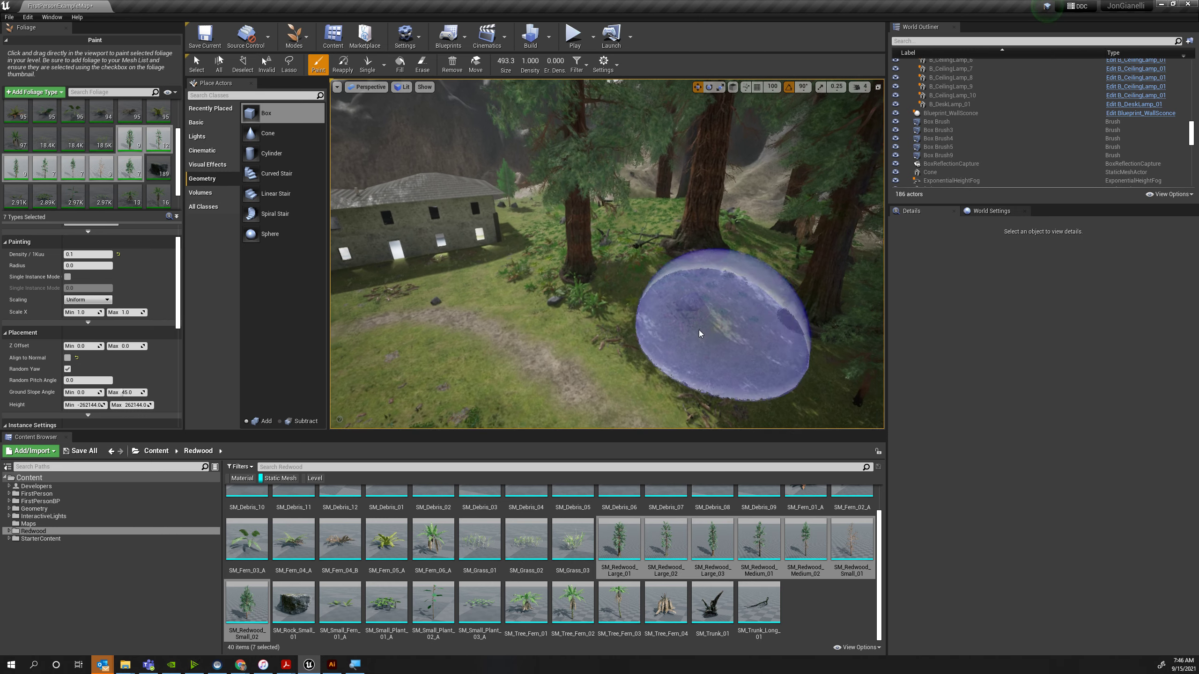
click(423, 66)
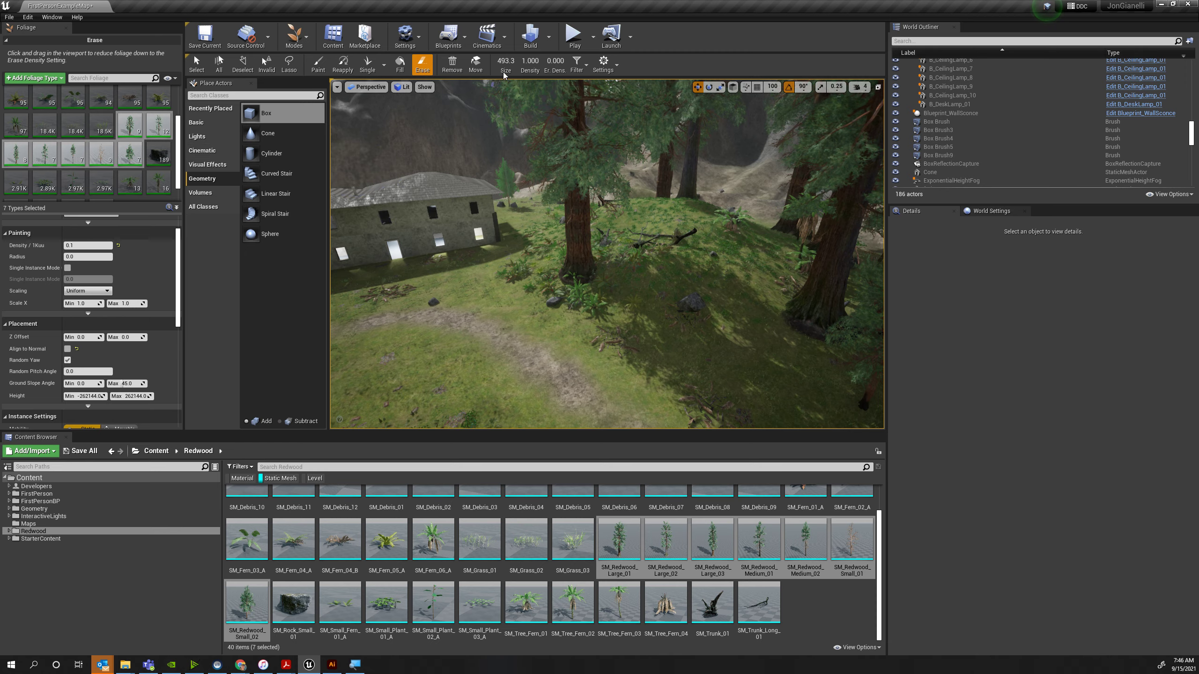
mouse_move(689, 247)
right_down()
mouse_move(666, 259)
mouse_move(660, 305)
right_up()
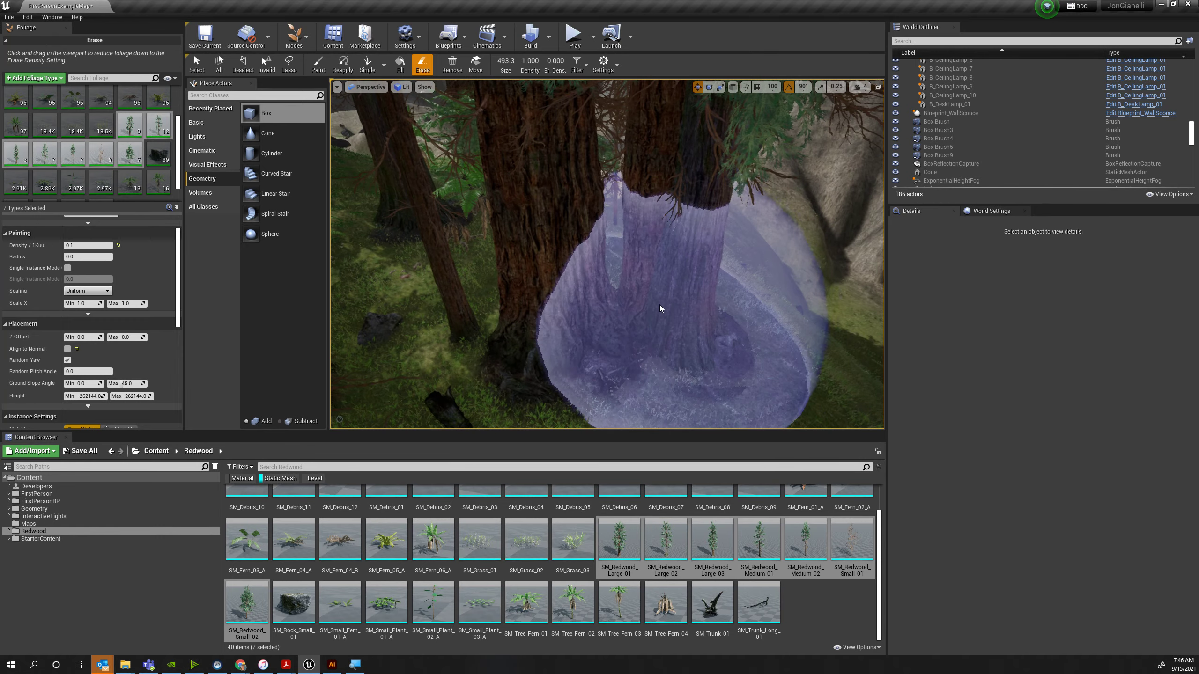
click(714, 296)
mouse_move(740, 247)
right_down()
mouse_move(670, 265)
mouse_move(776, 255)
right_up()
mouse_move(624, 287)
right_down()
mouse_move(613, 281)
mouse_move(642, 284)
right_up()
click(726, 318)
Erase more redwoods on the open grass and along the forest edge beside the rocky slope.
mouse_move(477, 169)
right_down()
mouse_move(614, 175)
mouse_move(505, 208)
right_up()
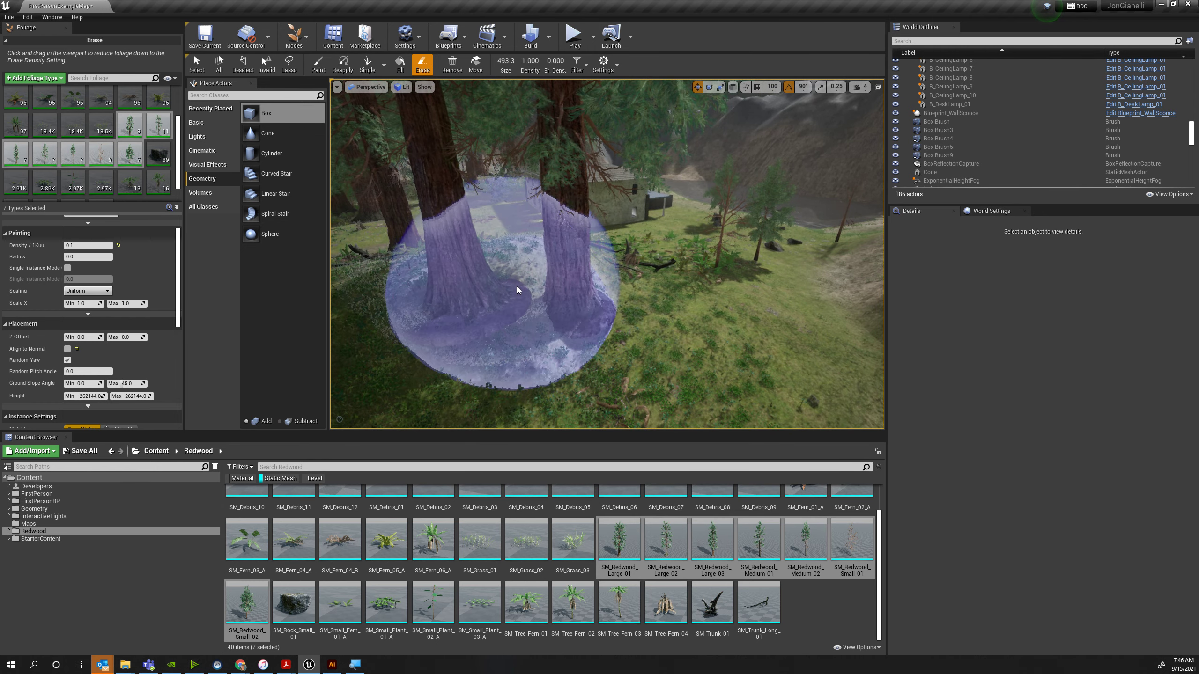
click(517, 287)
right_drag(577, 285, 631, 298)
click(585, 260)
right_drag(605, 255, 633, 257)
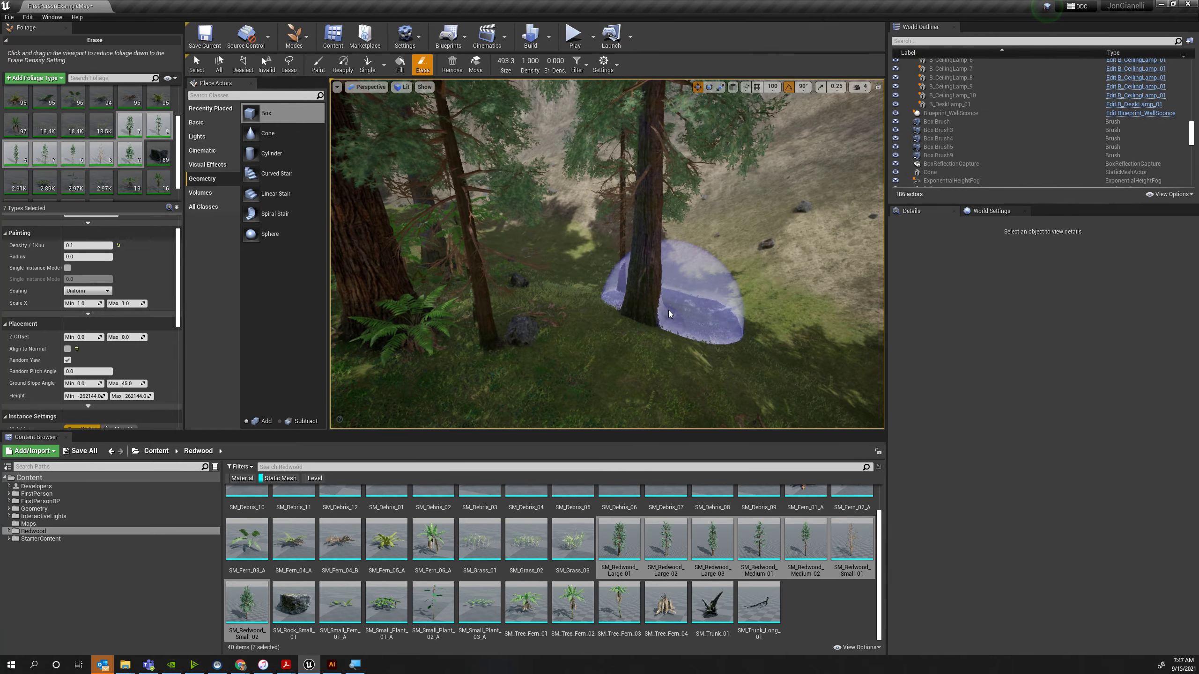
right_drag(667, 310, 667, 310)
click(620, 291)
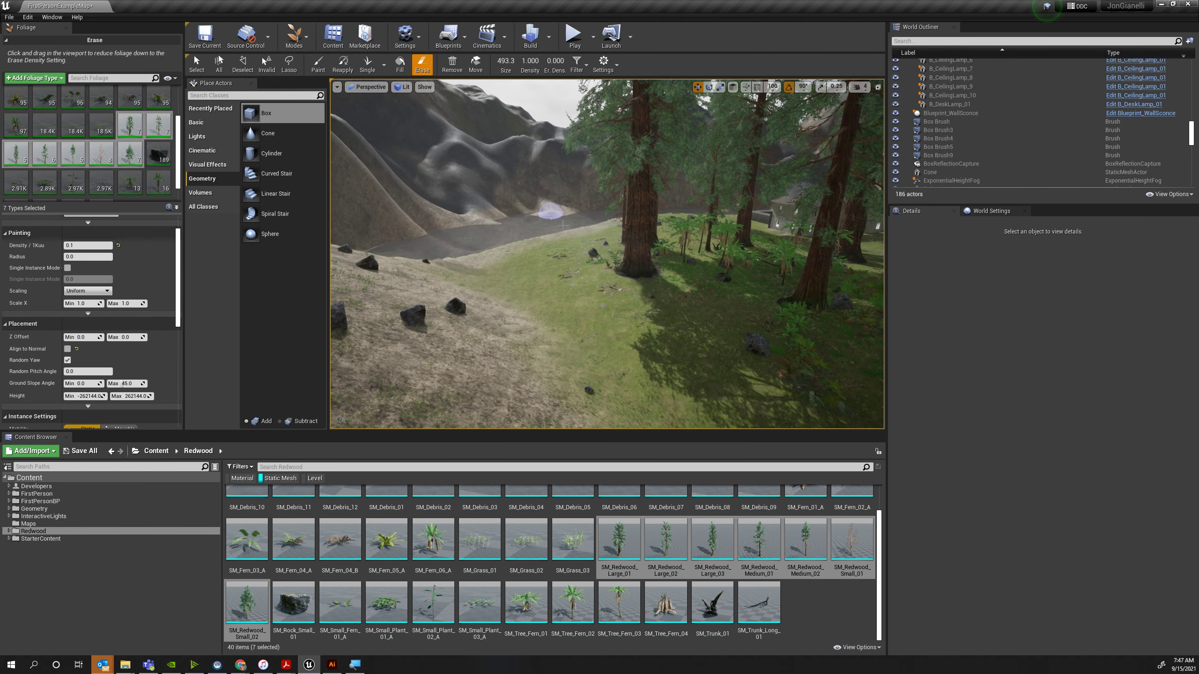
click(643, 282)
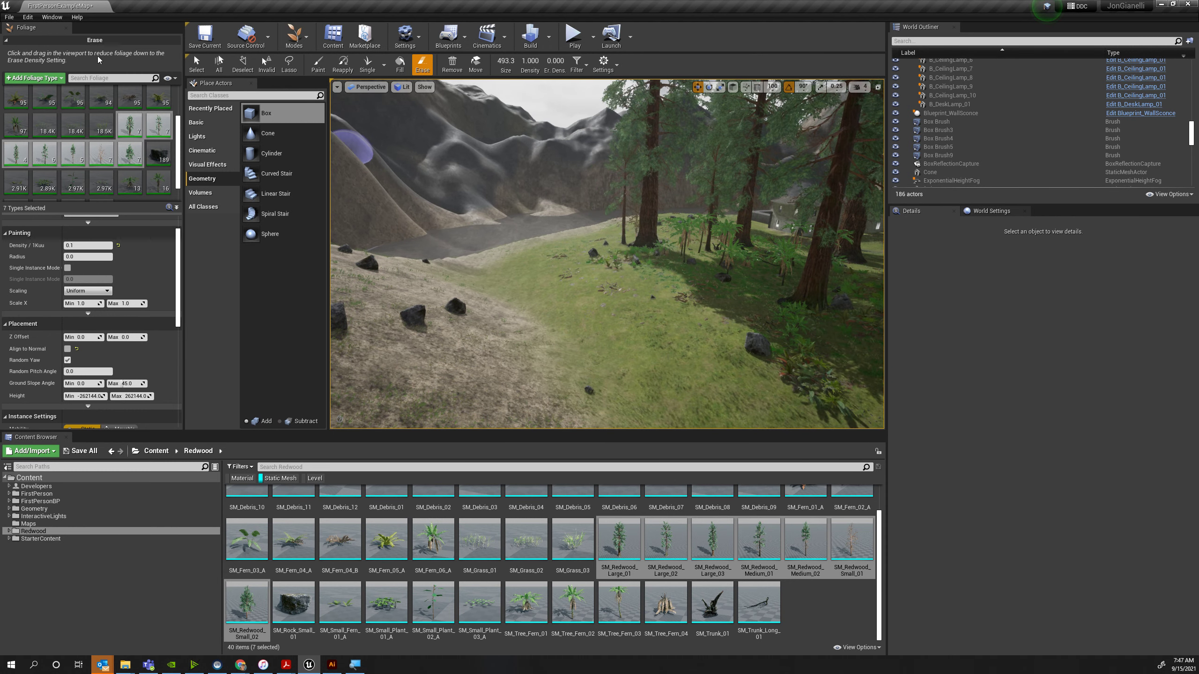
Return to painting foliage and set the redwoods' Z Offset to a minimum of -30 and a maximum of -10.
click(318, 65)
key(w)
right_drag(662, 349, 597, 292)
key(ctrl+z)
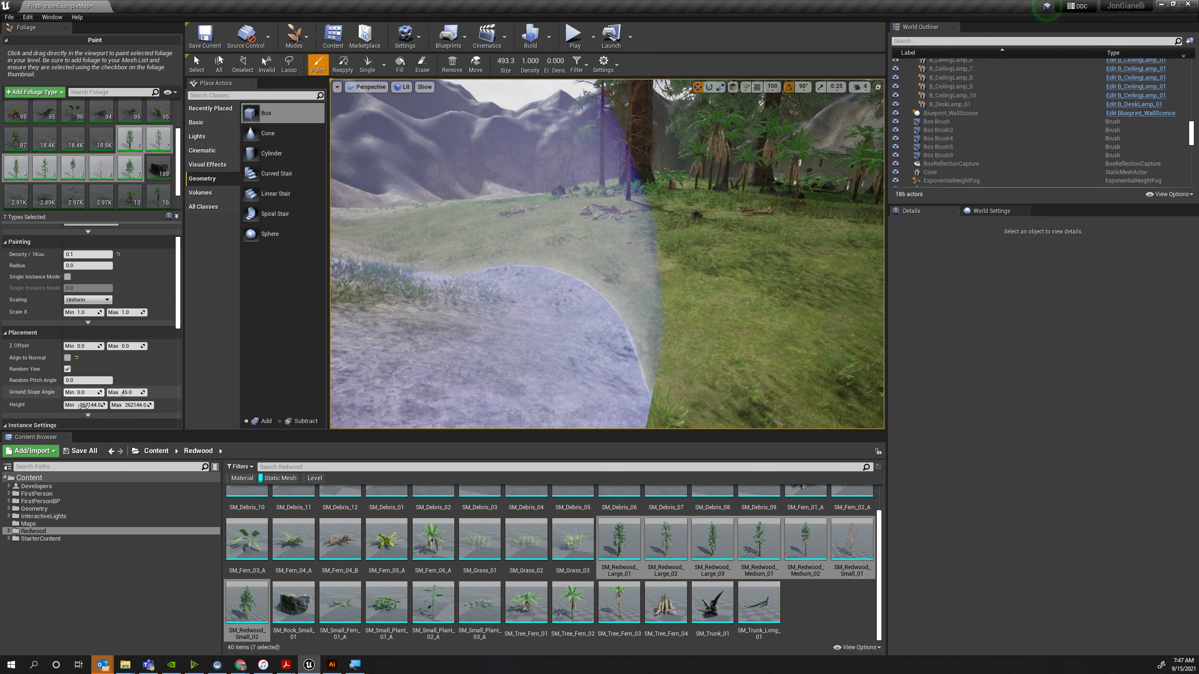
scroll(79, 352, up, 1)
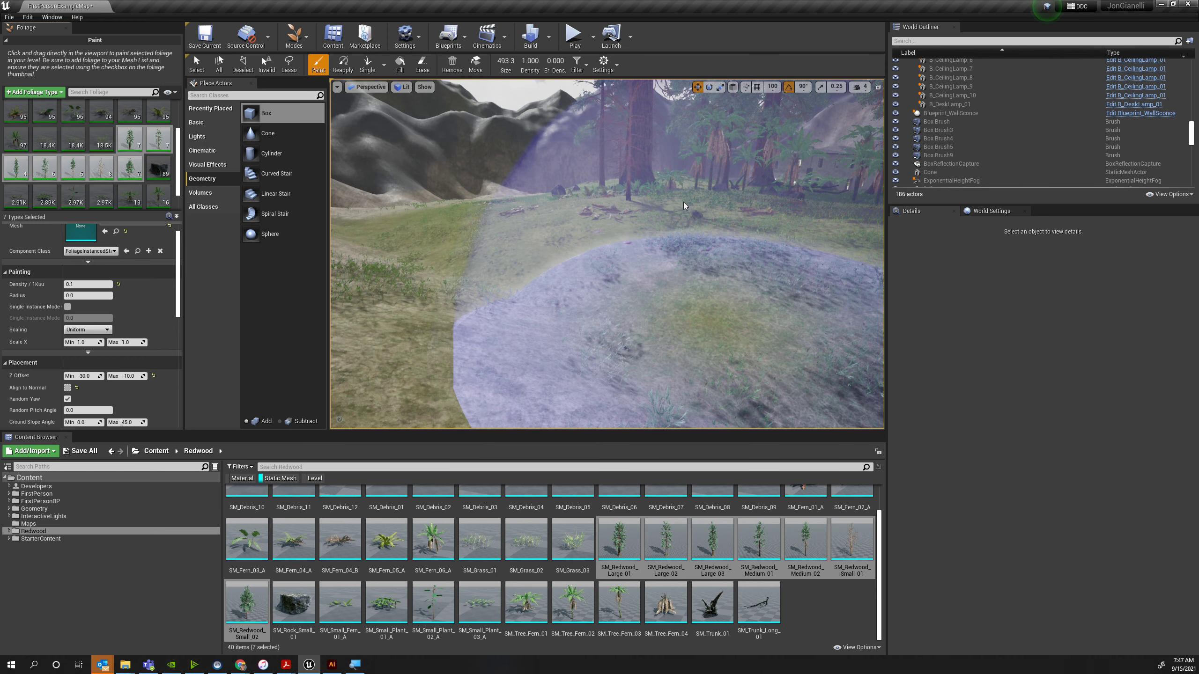
Paint redwoods on the grass strip between the forest edge and the sandy slope.
drag(661, 230, 667, 246)
click(667, 242)
right_drag(660, 244, 646, 255)
key(w)
click(647, 257)
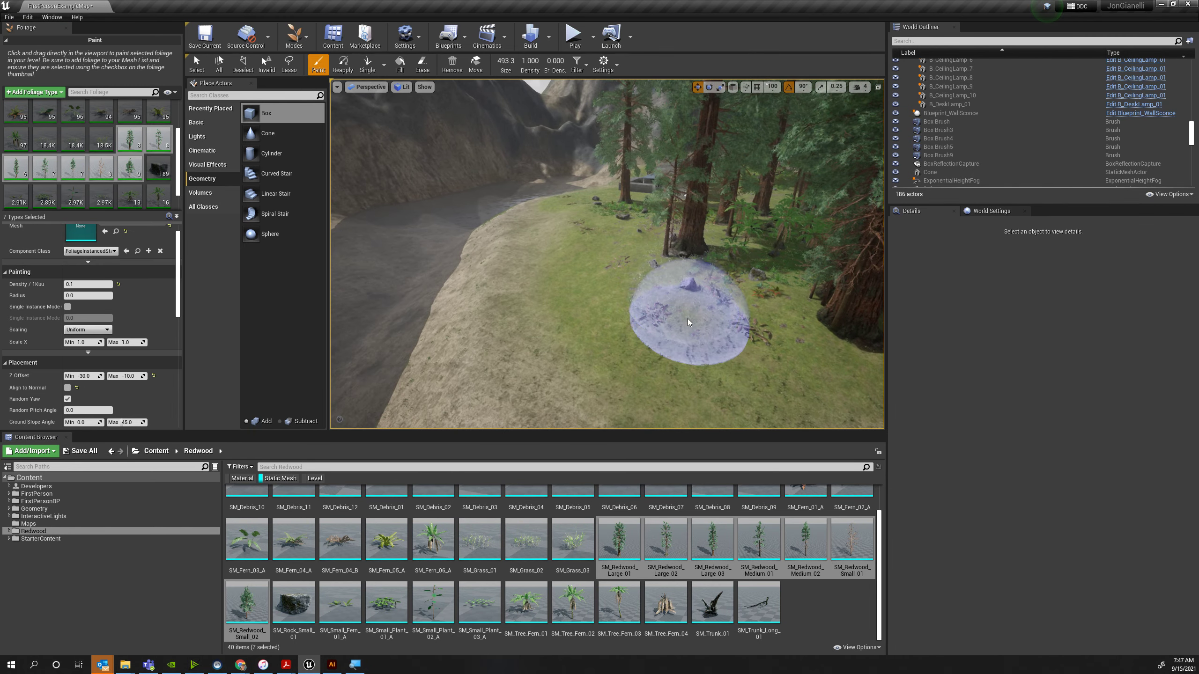
click(687, 319)
click(730, 334)
Paint redwoods in the shaded clearing inside the forest.
right_drag(731, 333, 840, 317)
key(w)
mouse_move(740, 356)
right_down()
mouse_move(661, 357)
mouse_move(633, 383)
right_up()
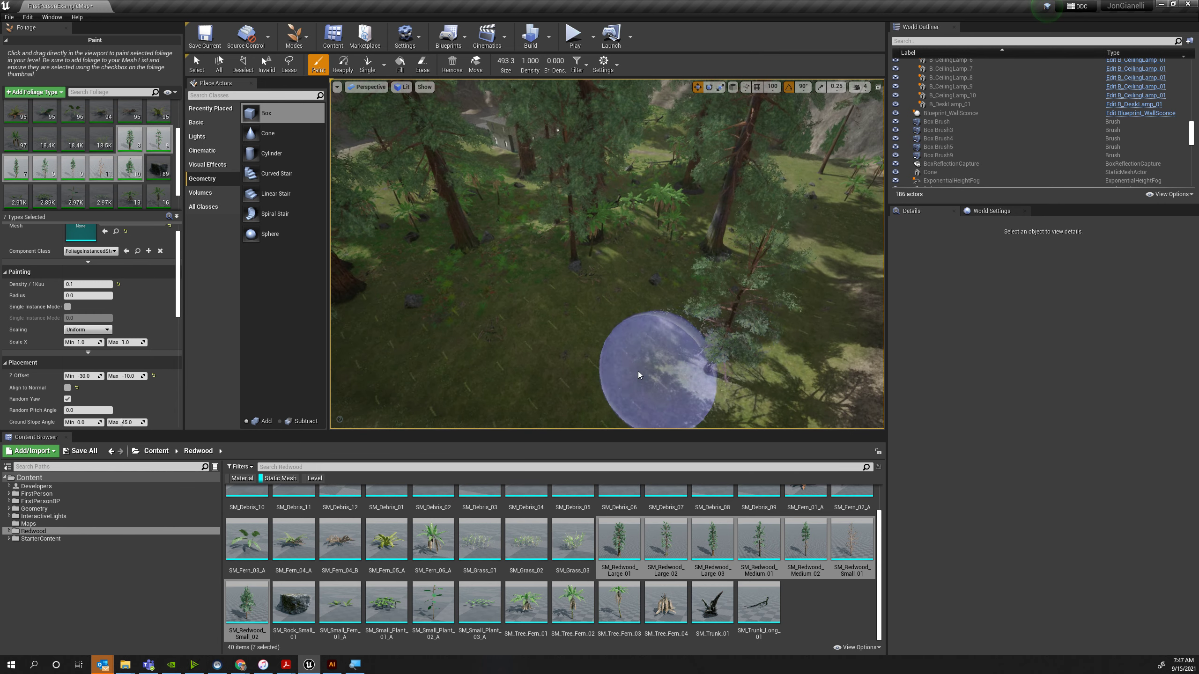
key(w)
mouse_move(638, 326)
right_down()
mouse_move(685, 302)
mouse_move(661, 300)
mouse_move(675, 307)
mouse_move(673, 338)
mouse_move(670, 299)
mouse_move(577, 328)
mouse_move(543, 274)
right_up()
click(673, 338)
Paint redwoods on the open grassy slope overlooking the house.
key(w)
key(w)
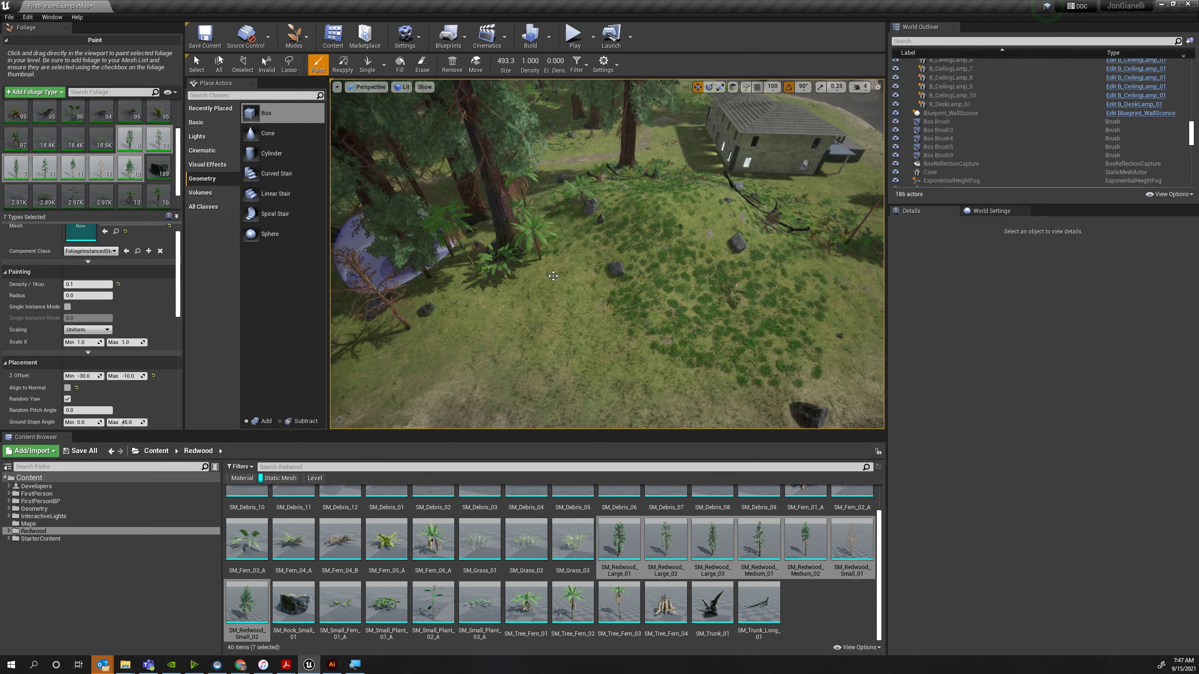
mouse_move(613, 333)
mouse_down()
mouse_move(709, 371)
mouse_move(756, 343)
mouse_up()
mouse_move(755, 343)
right_down()
mouse_move(798, 338)
mouse_move(803, 293)
mouse_move(534, 276)
right_up()
key(w)
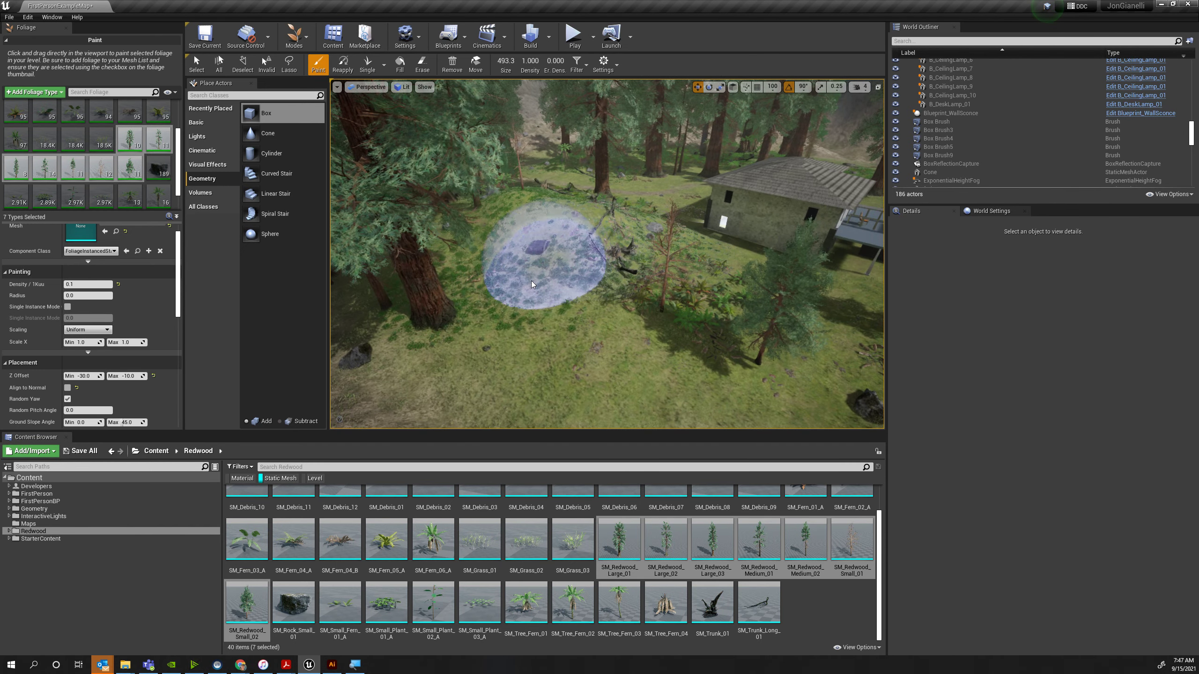
click(577, 393)
Paint several more redwoods on the mound with fallen branches beside the house and around it.
mouse_move(577, 393)
right_down()
mouse_move(609, 326)
mouse_move(567, 312)
mouse_move(620, 353)
right_up()
key(w)
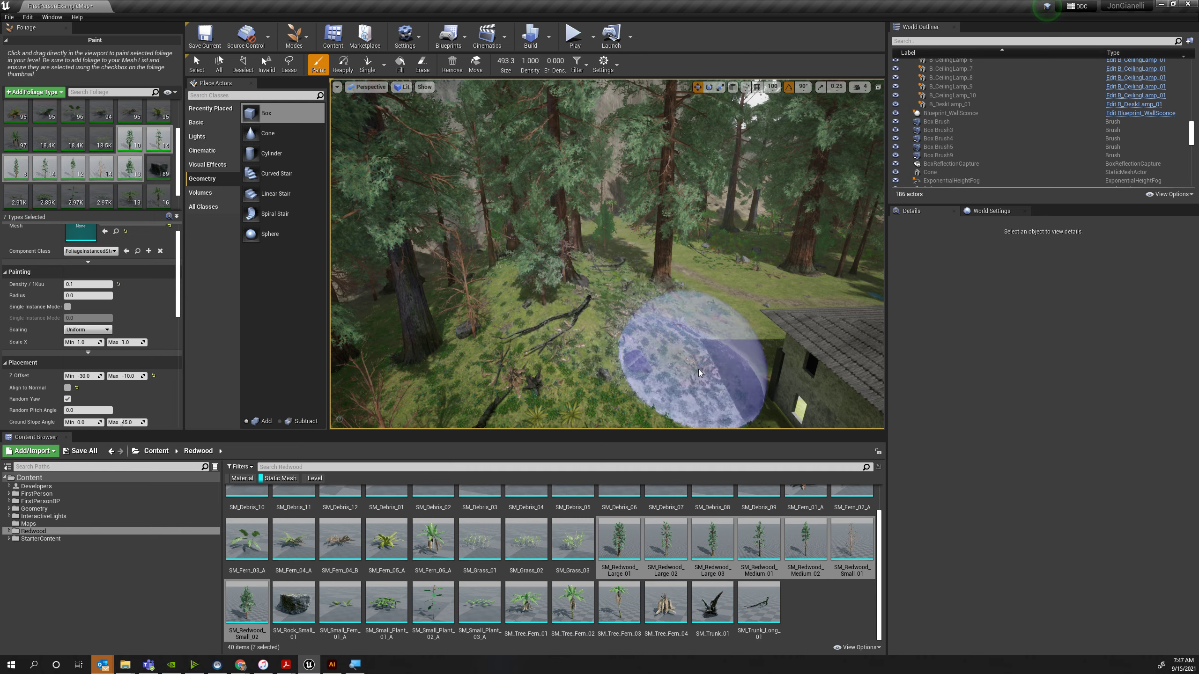
click(670, 351)
mouse_move(670, 351)
right_down()
mouse_move(717, 352)
mouse_move(680, 339)
mouse_move(736, 338)
mouse_move(632, 420)
right_up()
key(w)
click(673, 339)
key(w)
click(701, 347)
key(w)
mouse_move(701, 347)
right_down()
mouse_move(712, 331)
mouse_move(741, 361)
right_up()
key(w)
click(710, 399)
Paint redwoods on the grassy edge between the house and the sandy ground.
mouse_move(710, 399)
right_down()
mouse_move(784, 378)
mouse_move(756, 392)
mouse_move(638, 374)
mouse_move(543, 378)
right_up()
key(w)
key(w)
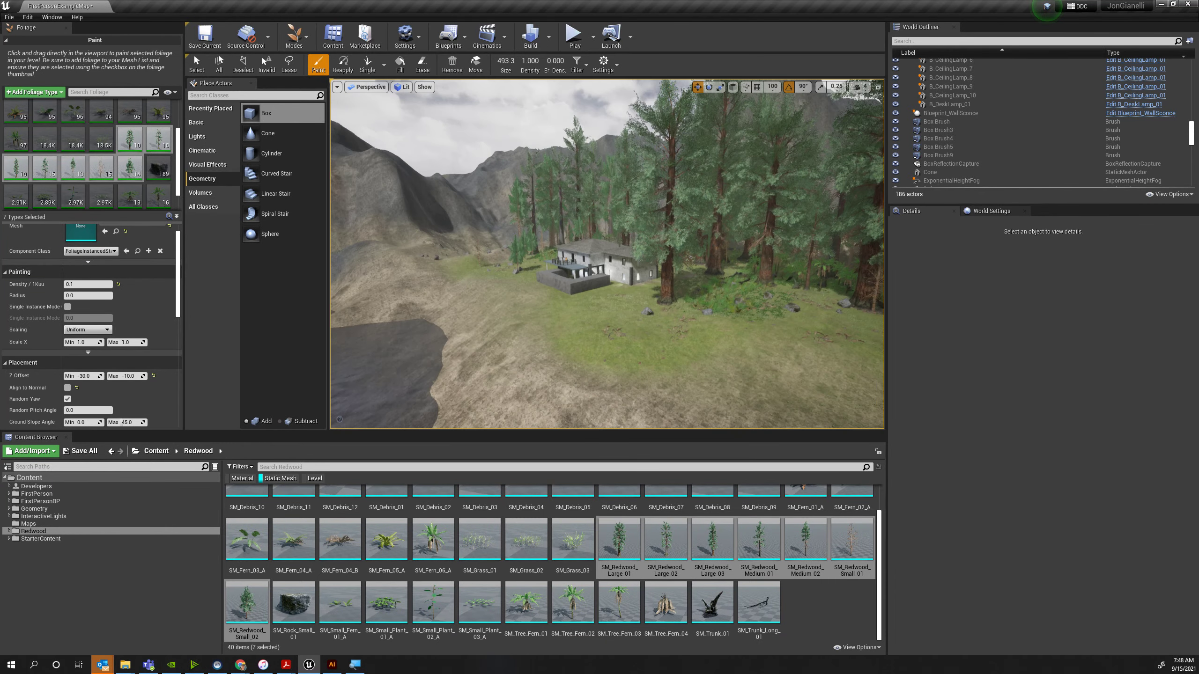
click(748, 326)
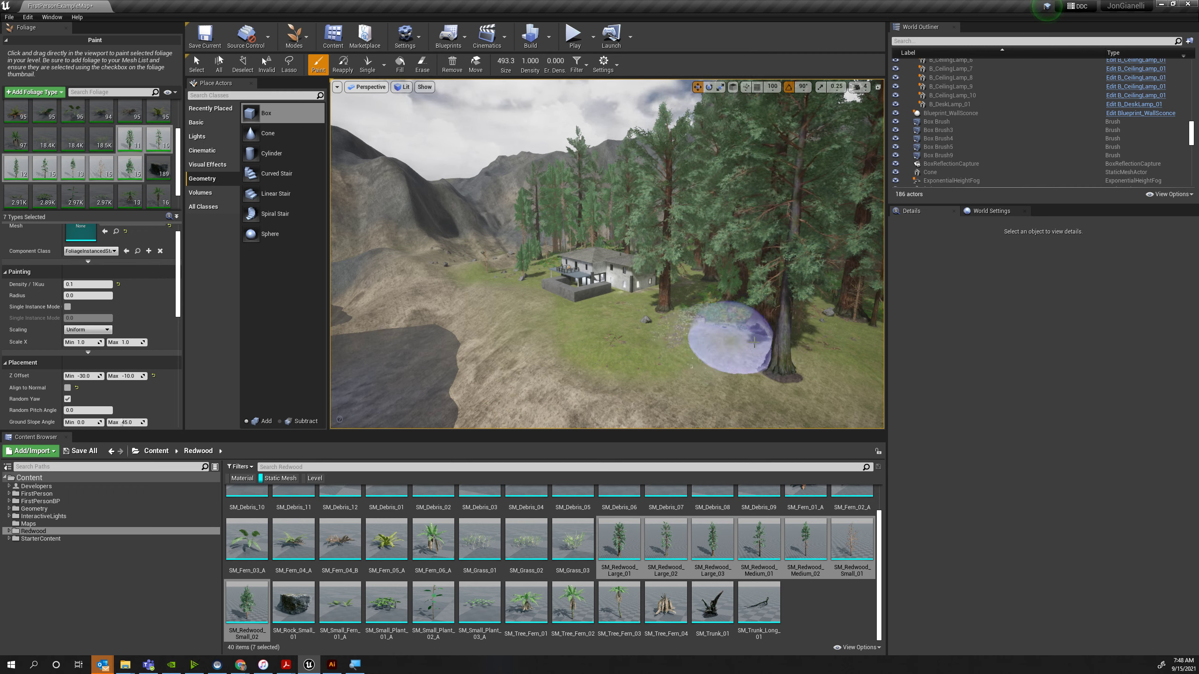
click(755, 338)
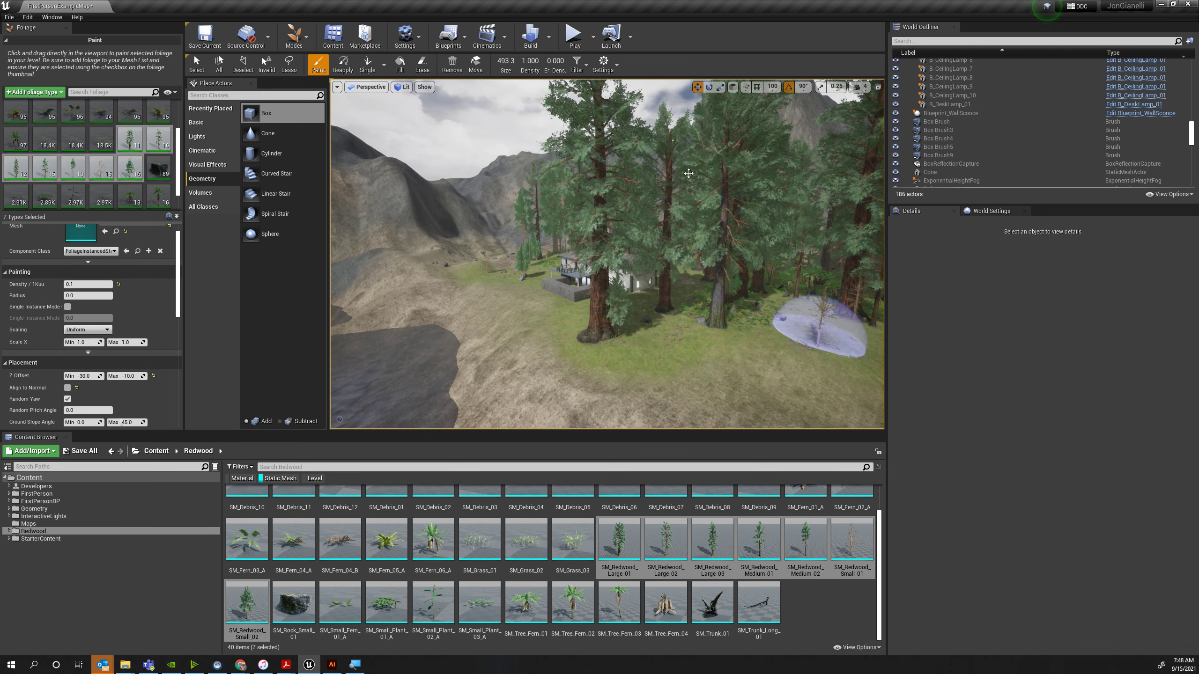
Play the level, walk the dirt path through the forest and back to the house to examine the redwoods, and stop playing.
click(576, 36)
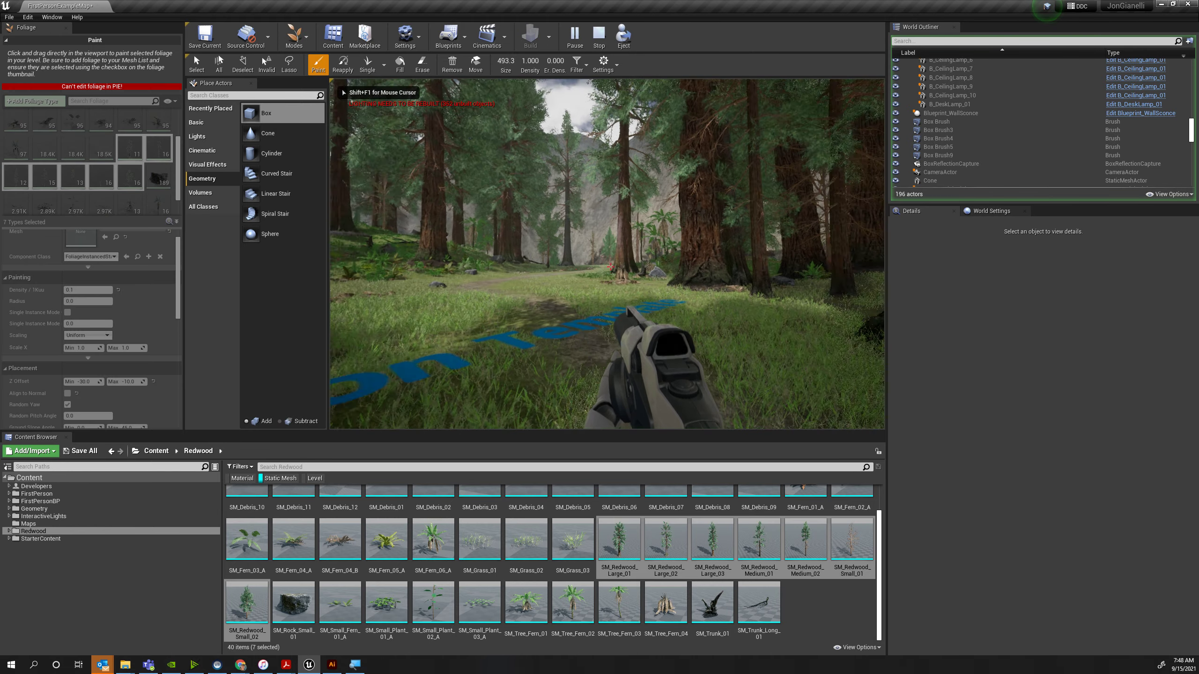
key(w)
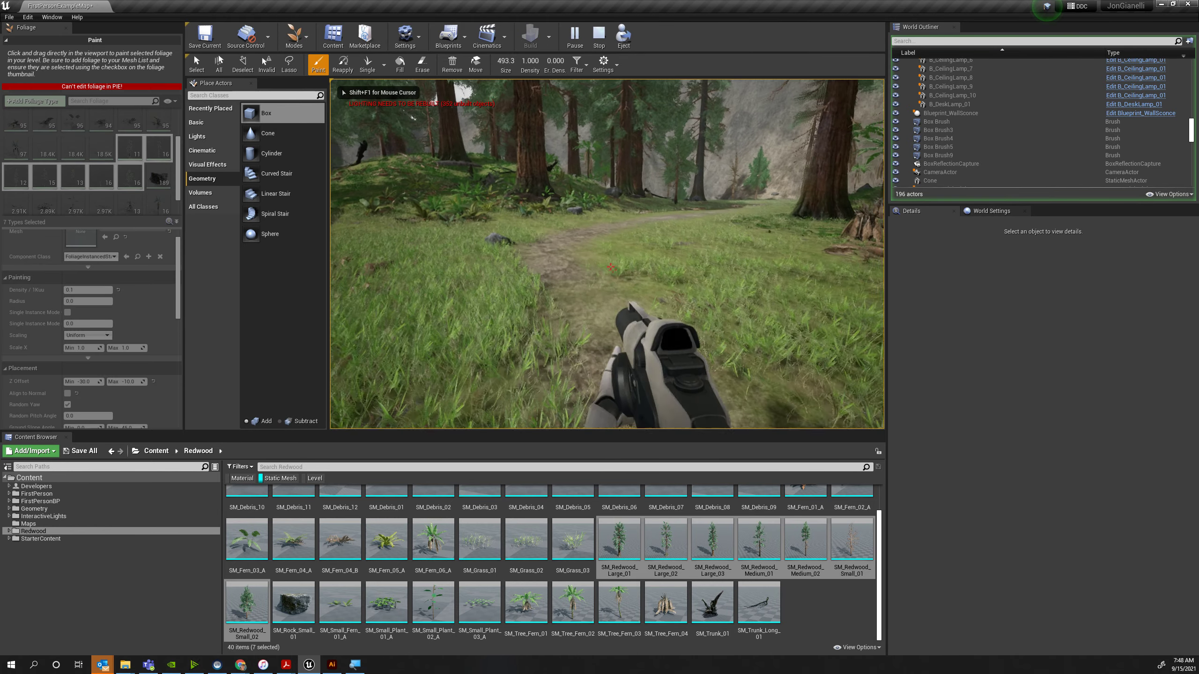
key(w)
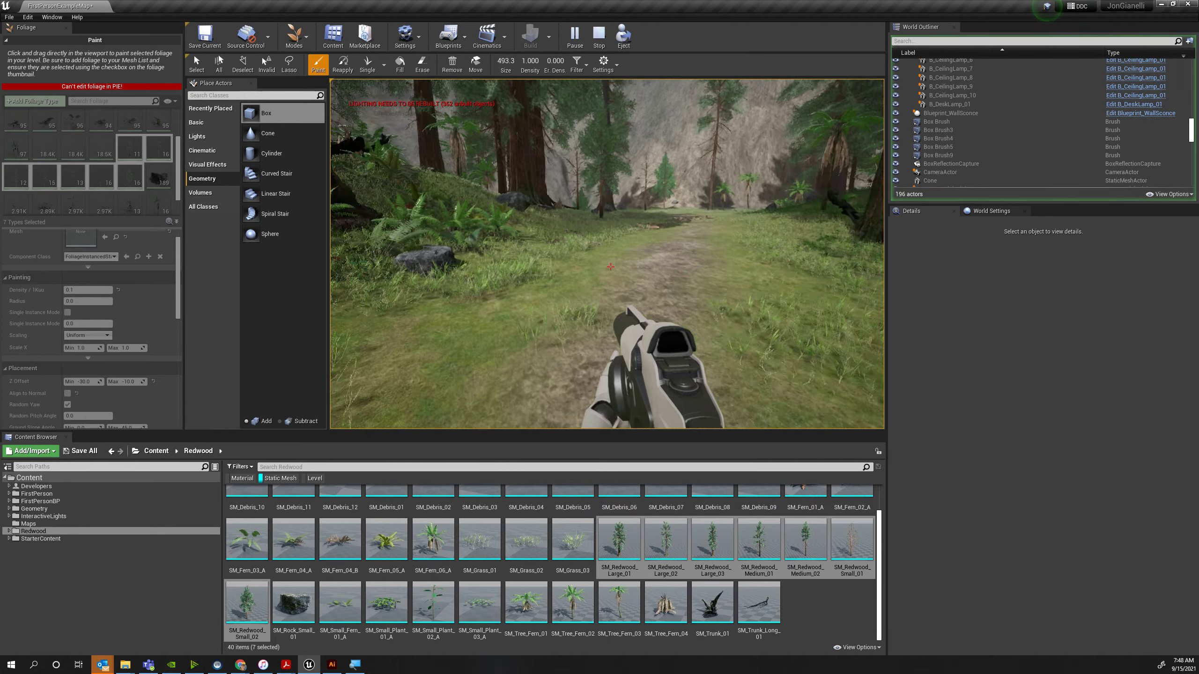
key(w)
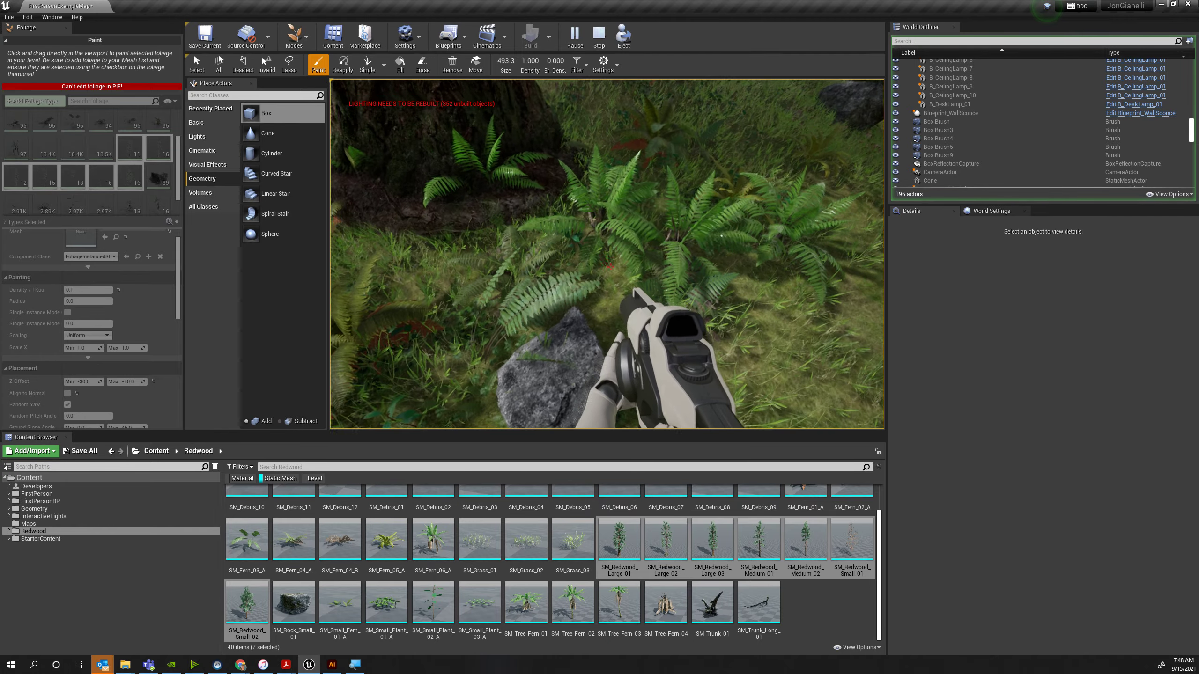
key(w)
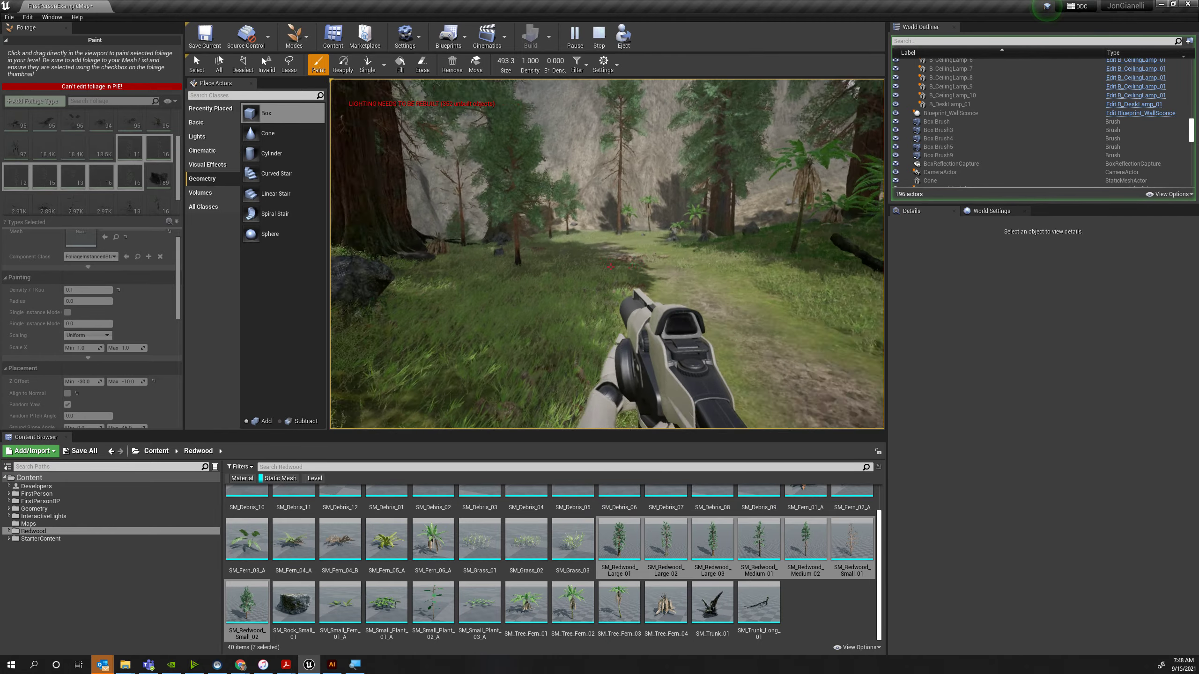
key(w)
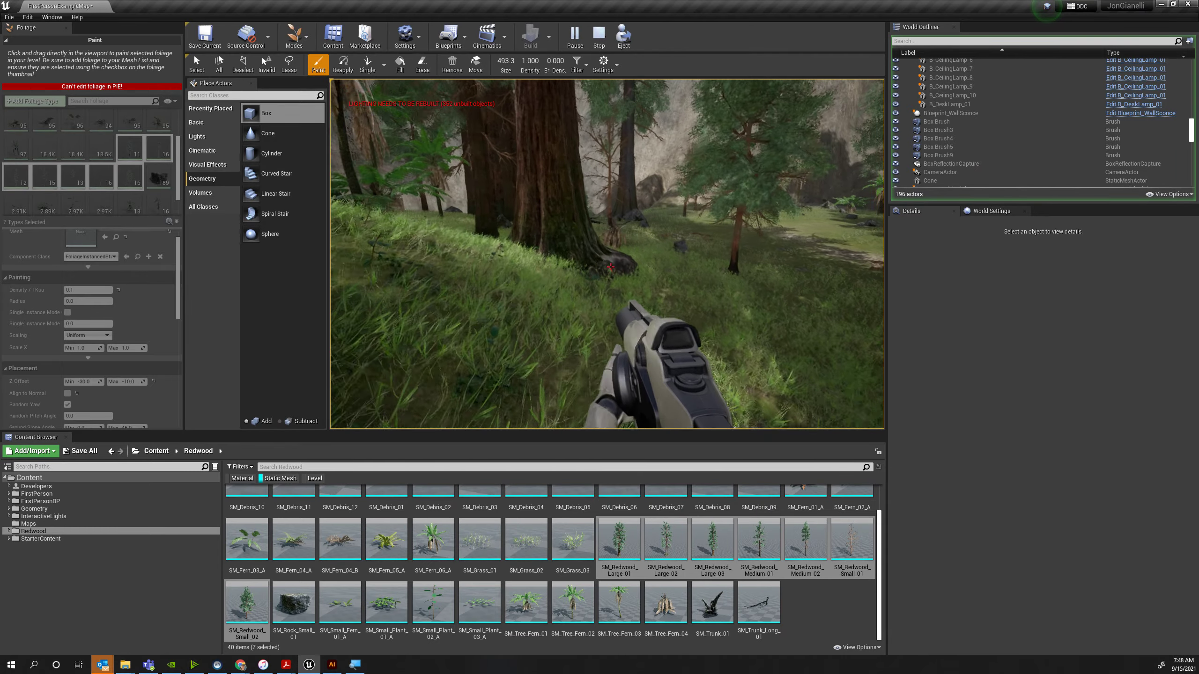
key(w)
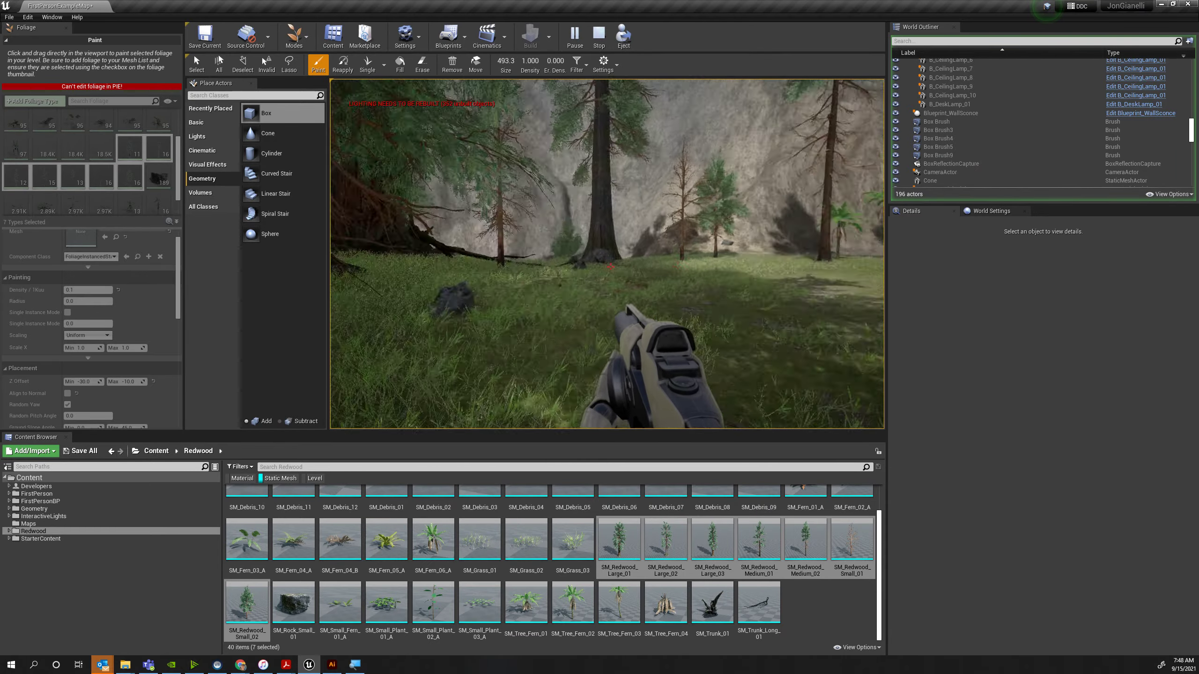
key(w)
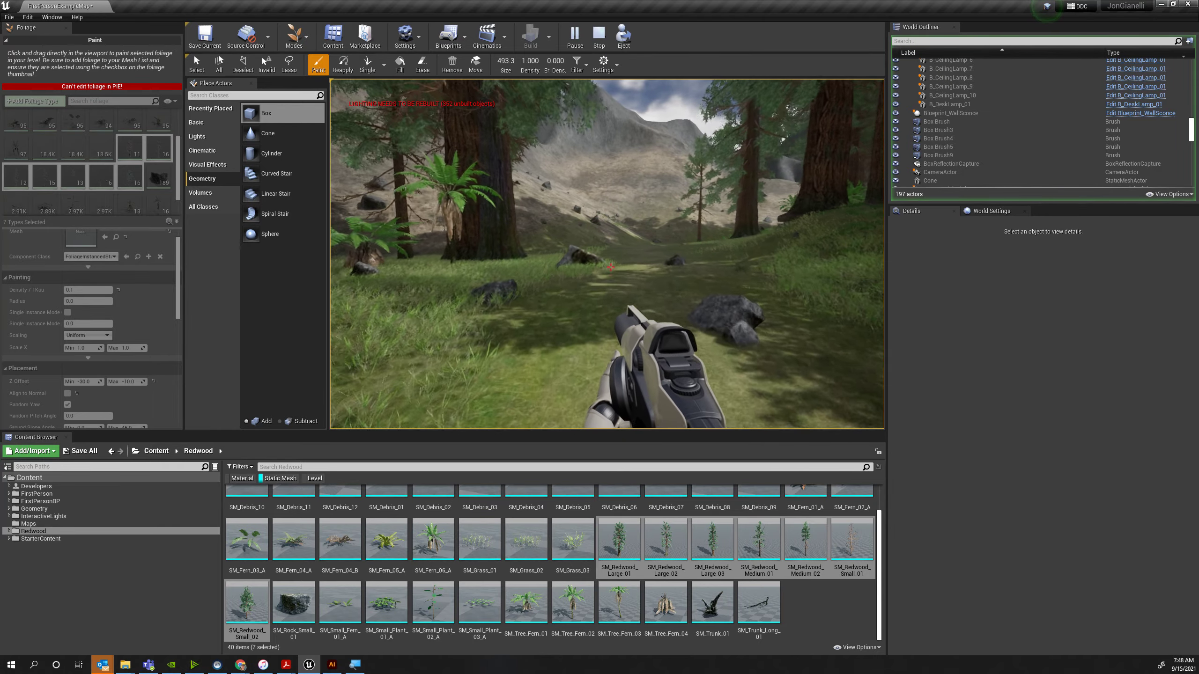
key(w)
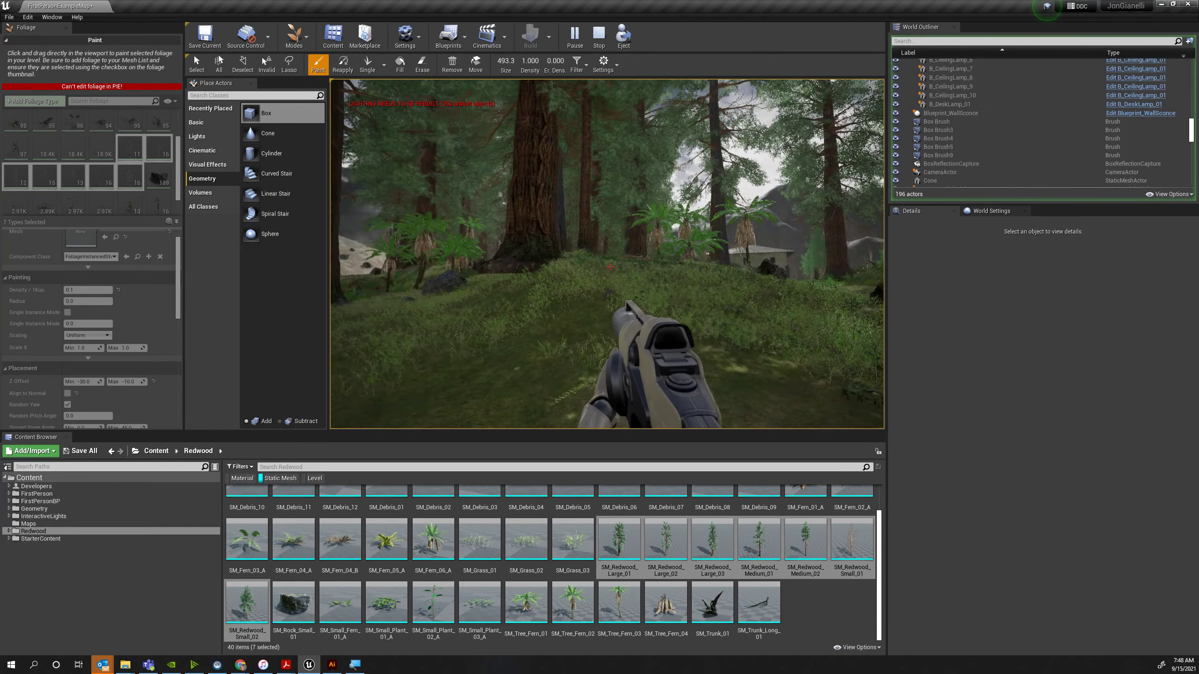
key(w)
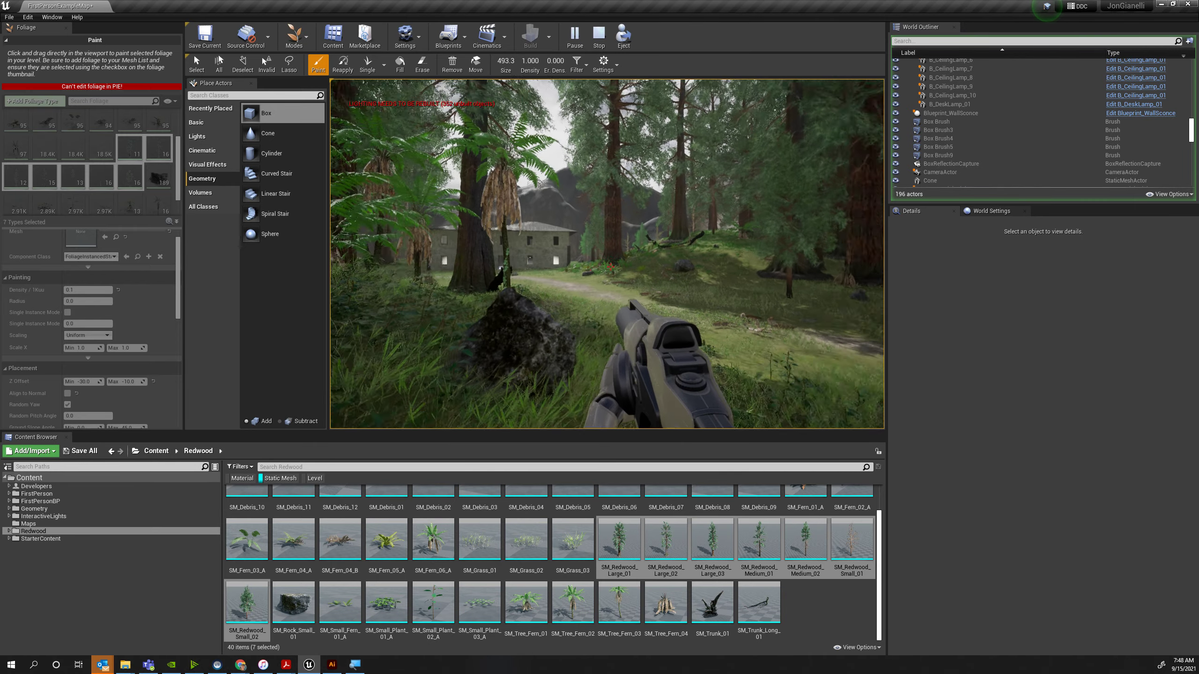
key(w)
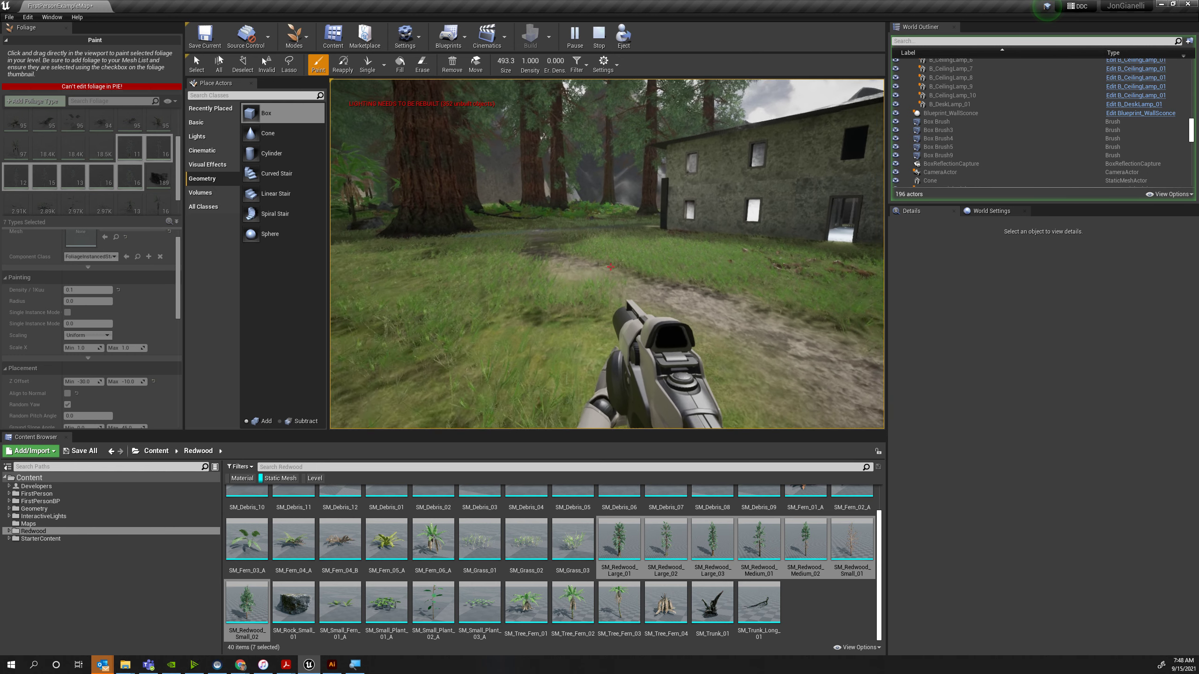
key(Escape)
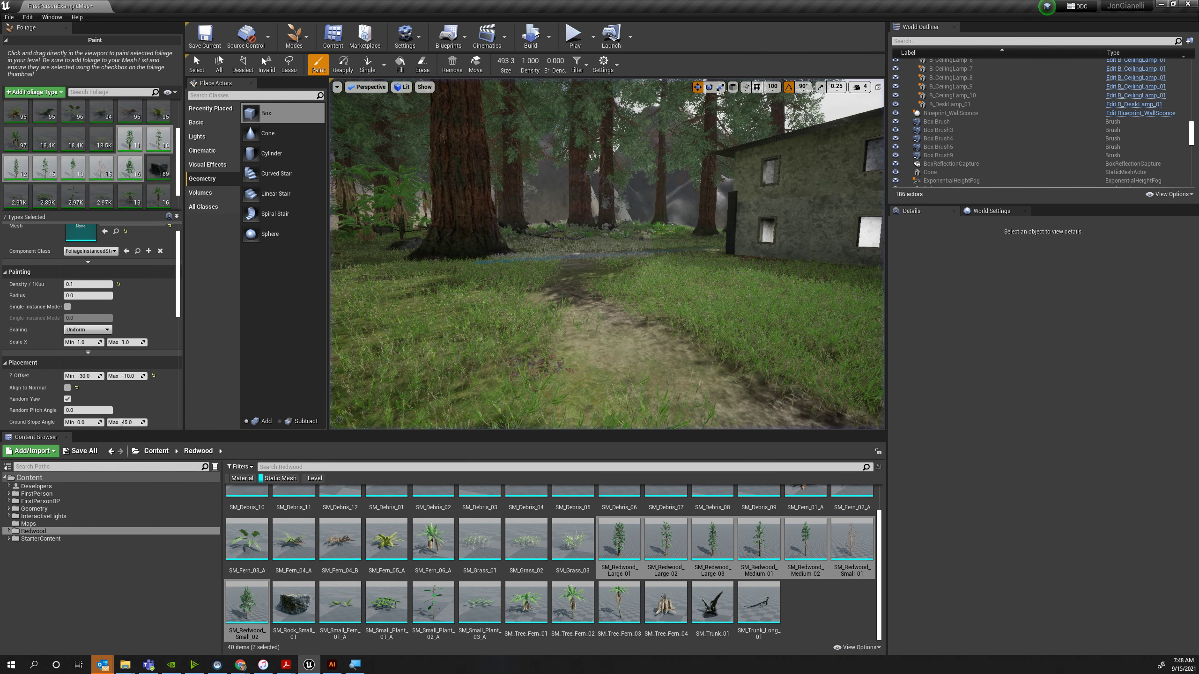